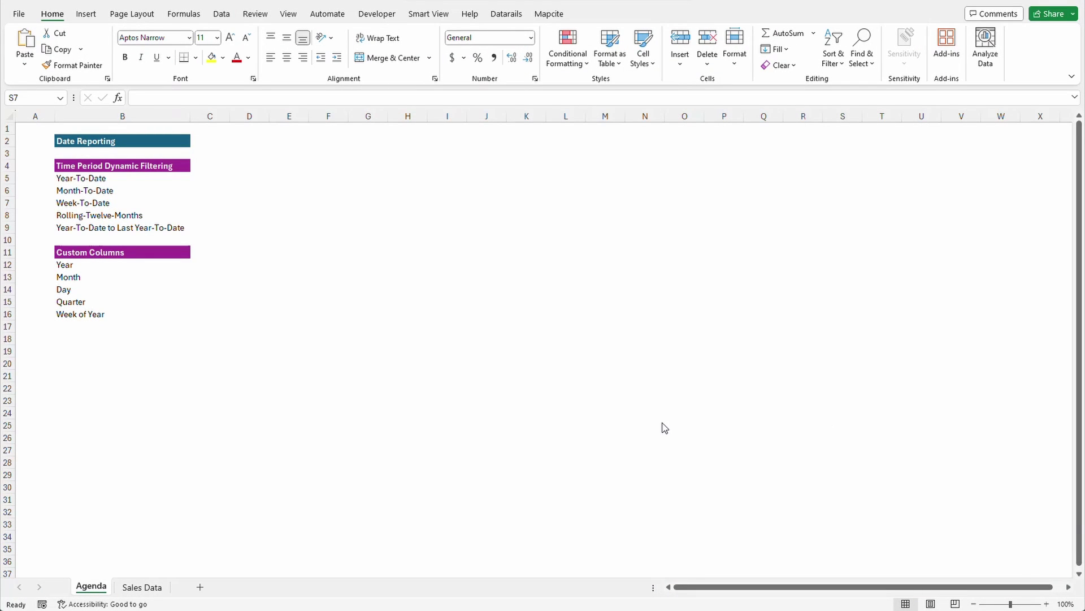
Look over the sales data, then copy the five time-period filtering topics from the Agenda sheet.
click(141, 588)
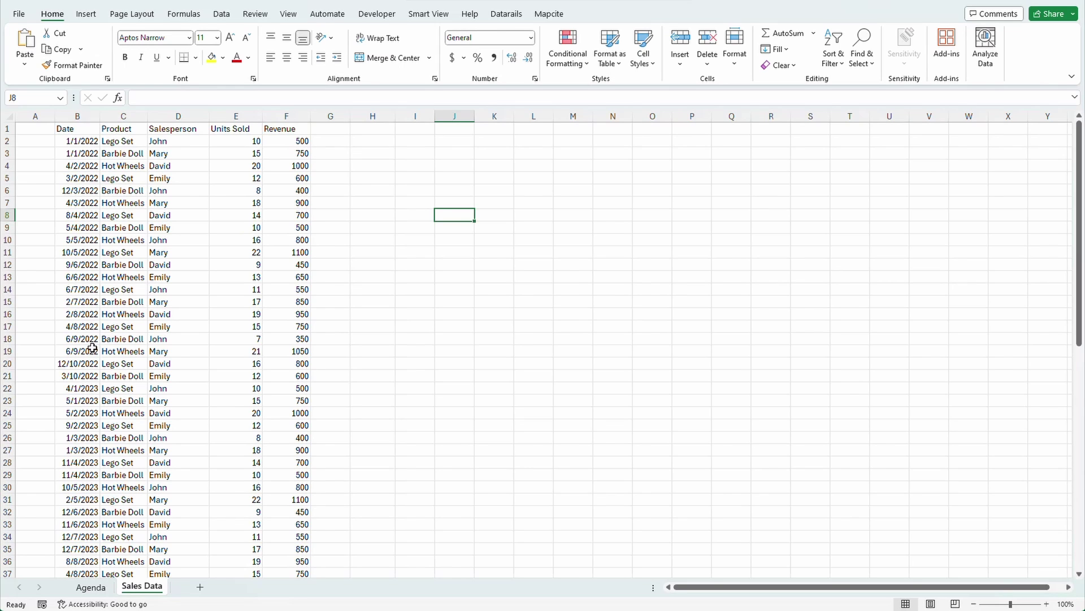
scroll(92, 354, down, 17)
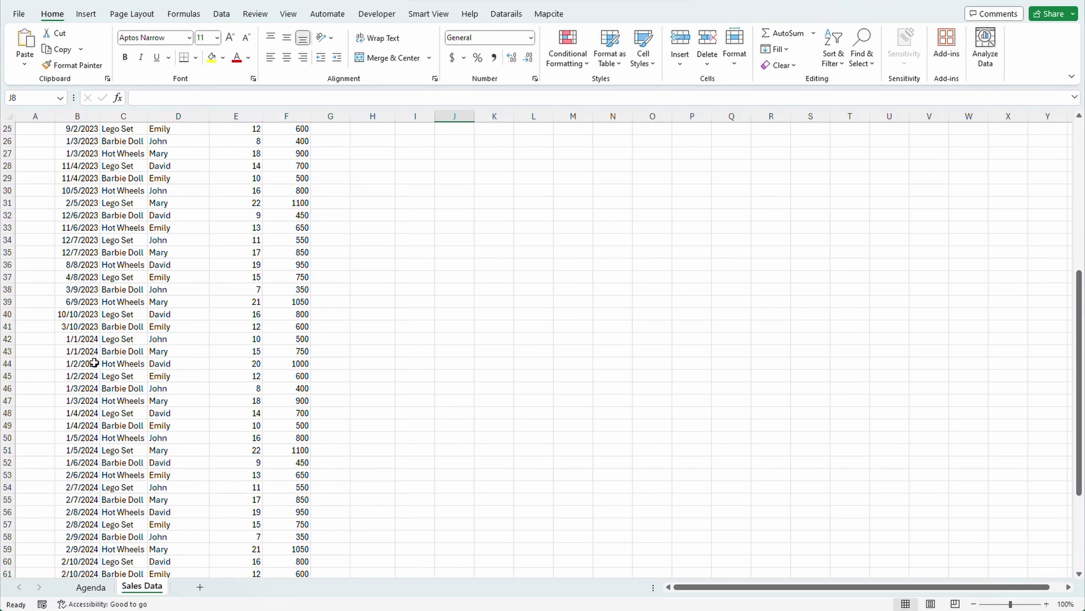
scroll(93, 362, up, 17)
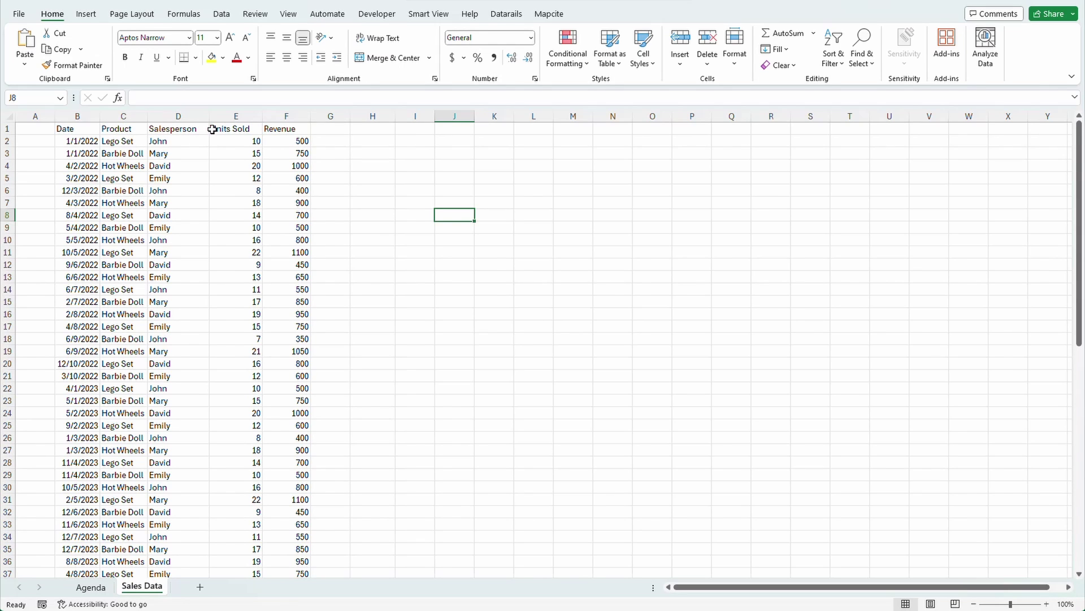
click(91, 587)
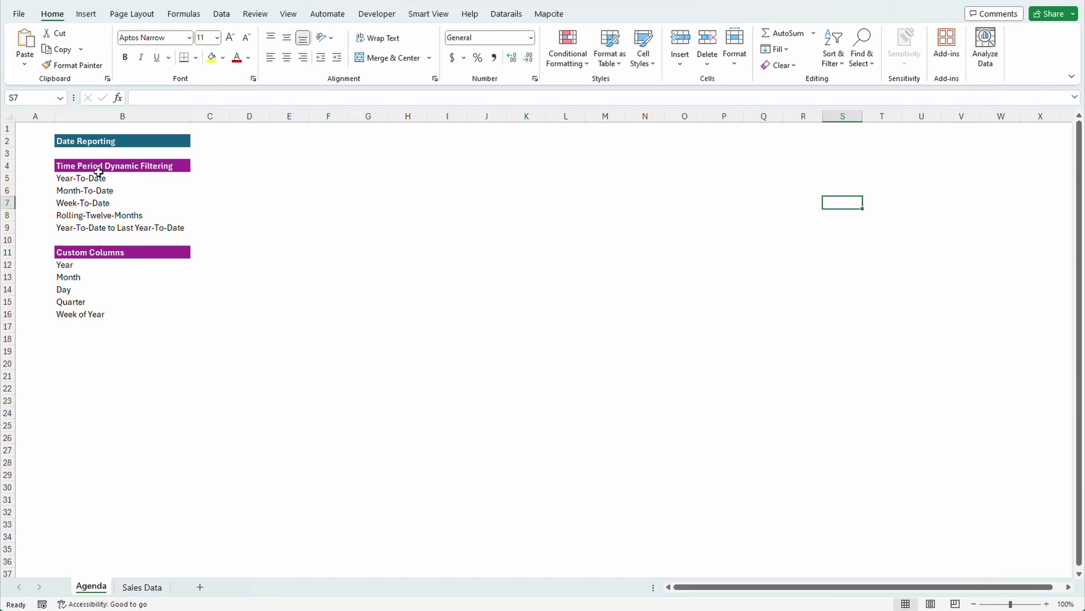
drag(98, 178, 112, 227)
key(ctrl+c)
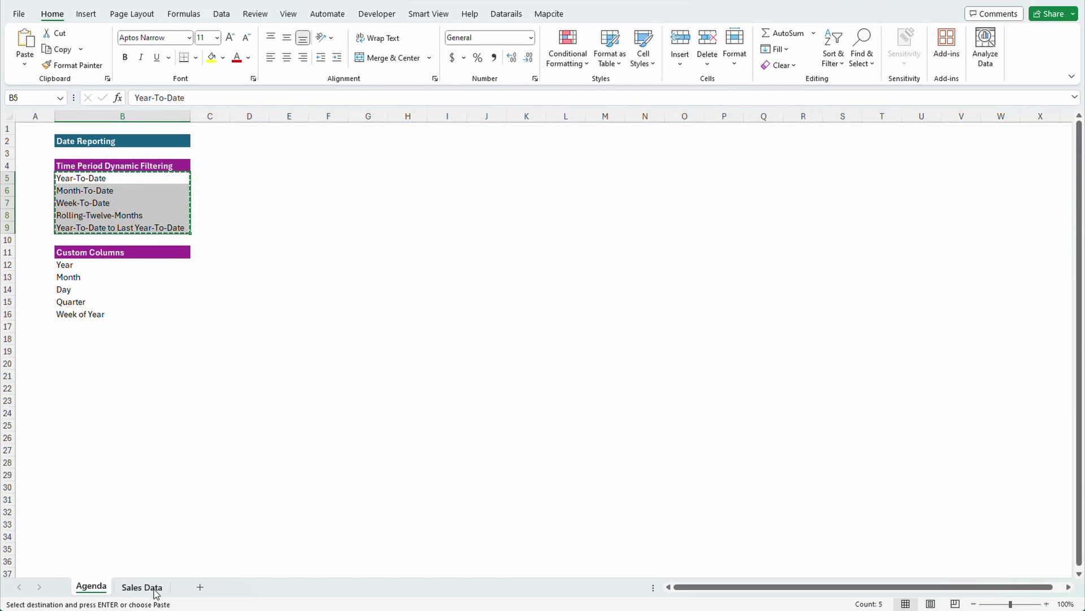
Convert the whole Sales Data range, with headers, into an Excel table.
click(142, 586)
click(85, 130)
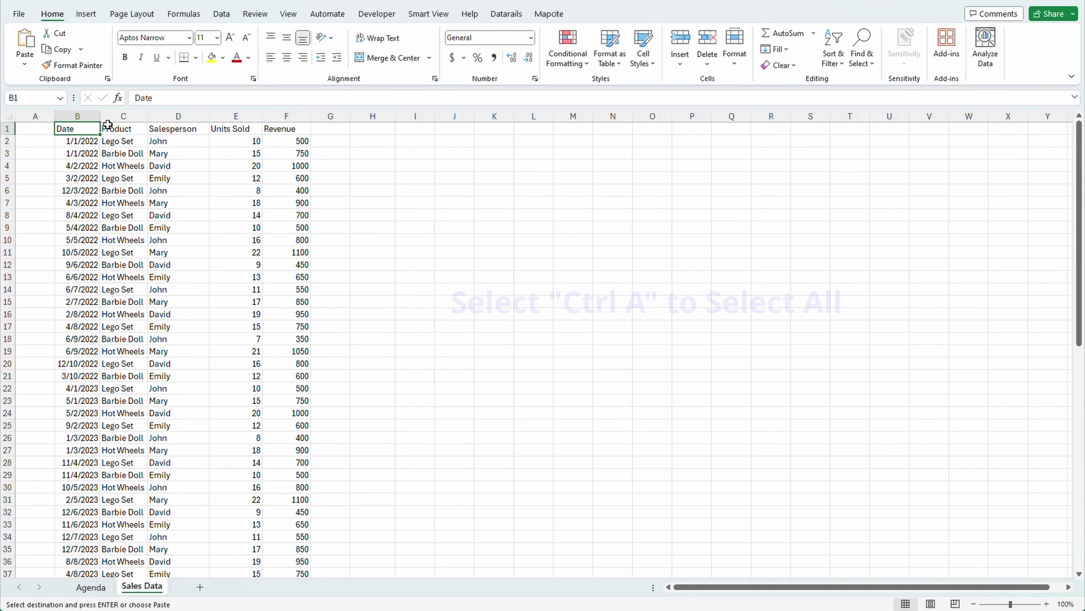
key(ctrl+a)
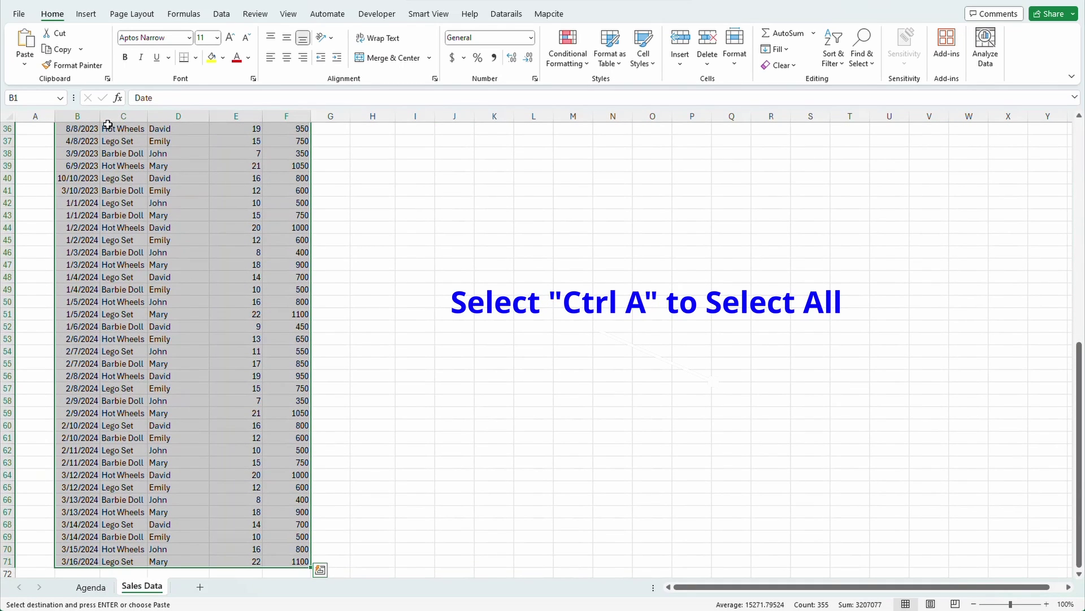
key(ctrl+t)
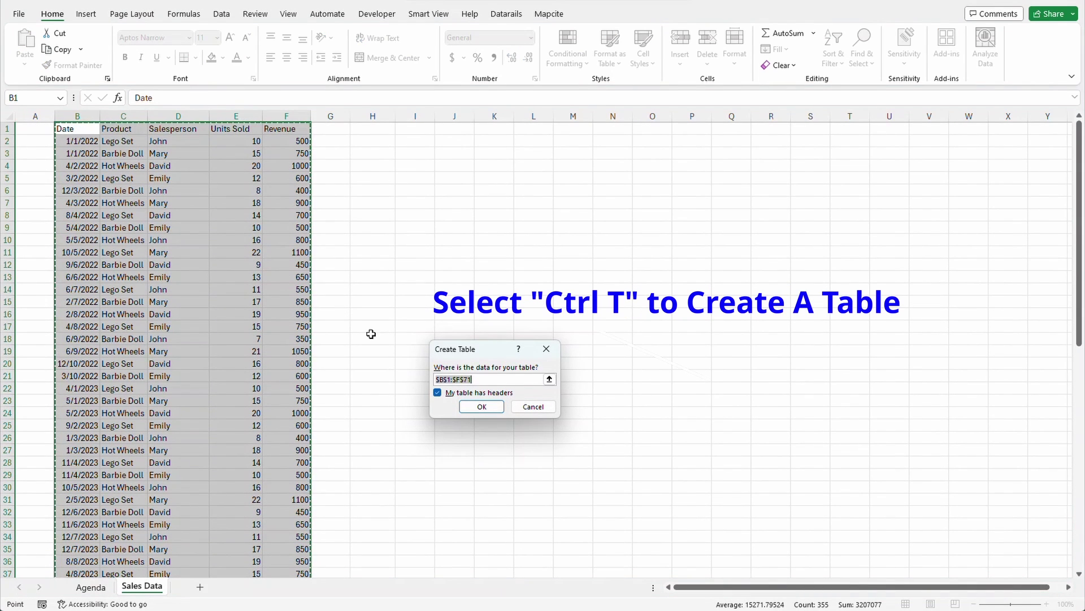
click(492, 405)
click(201, 211)
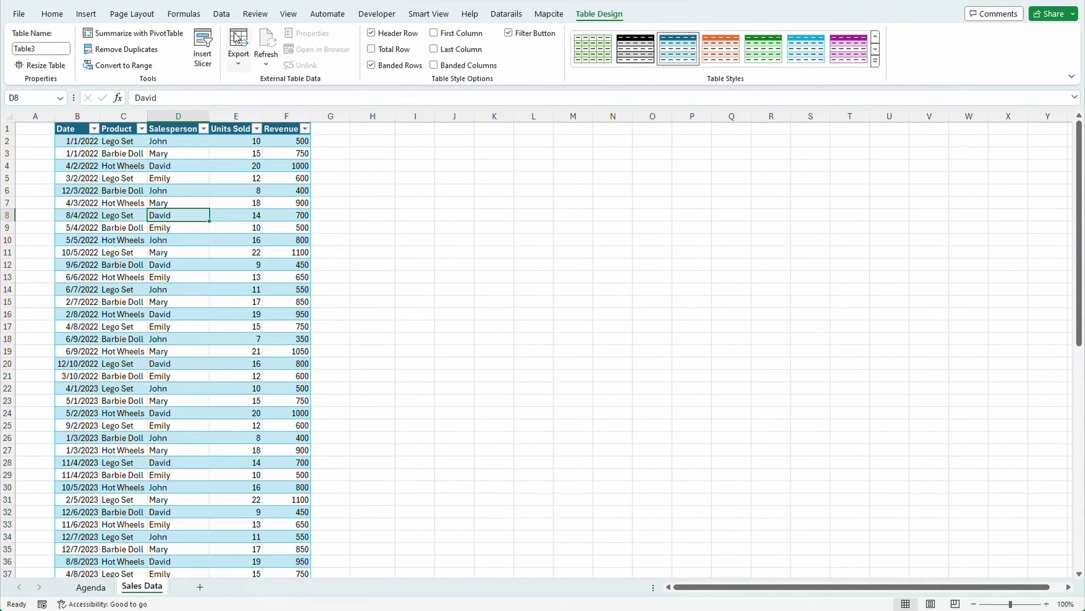
Rename the table from Table3 to Sales_Table.
click(86, 15)
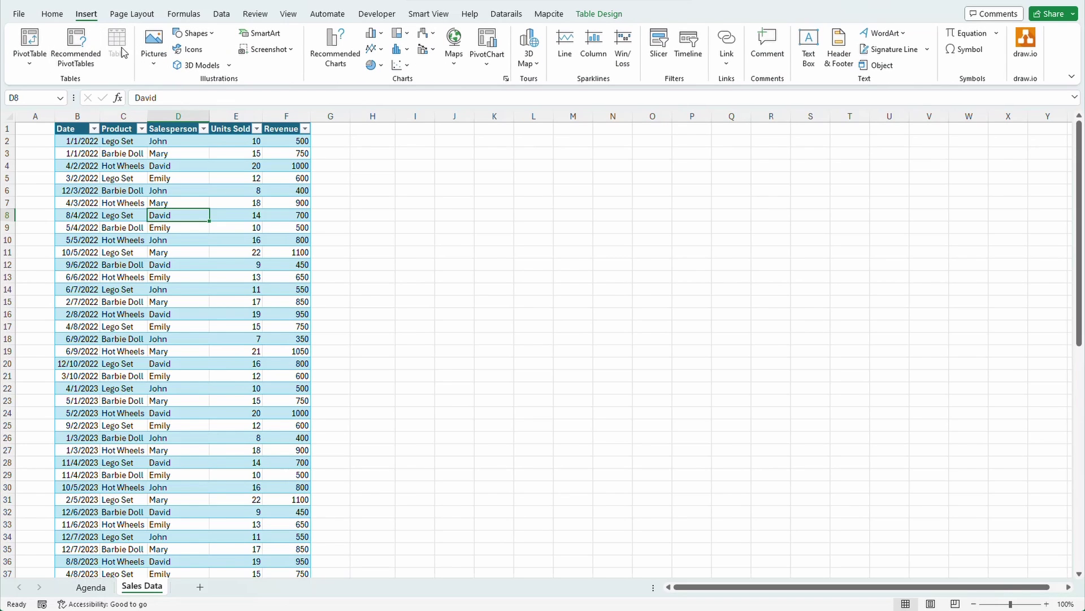
click(142, 177)
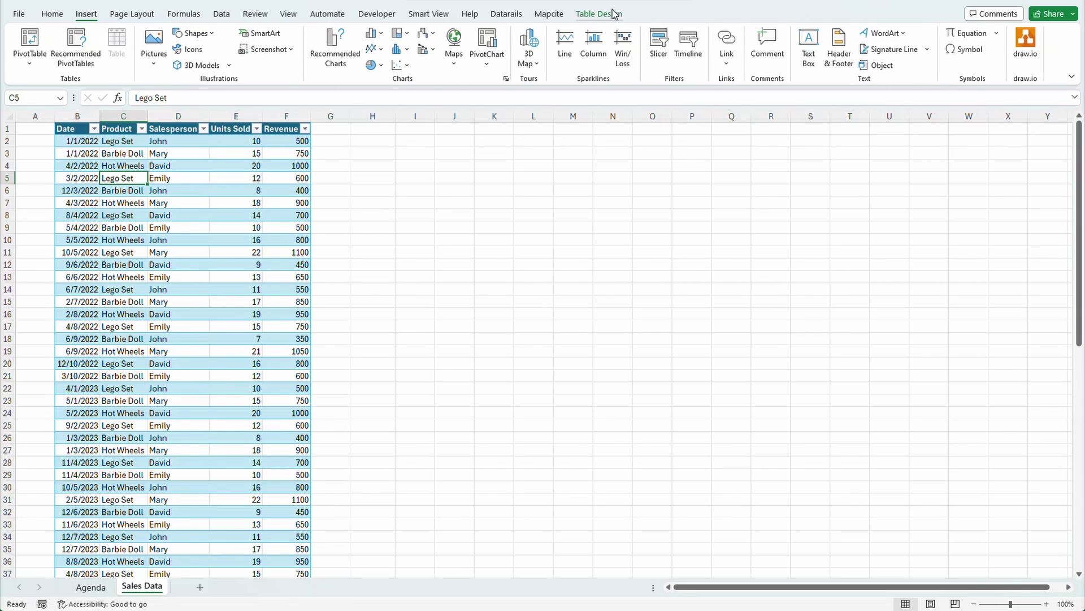
click(178, 203)
click(599, 14)
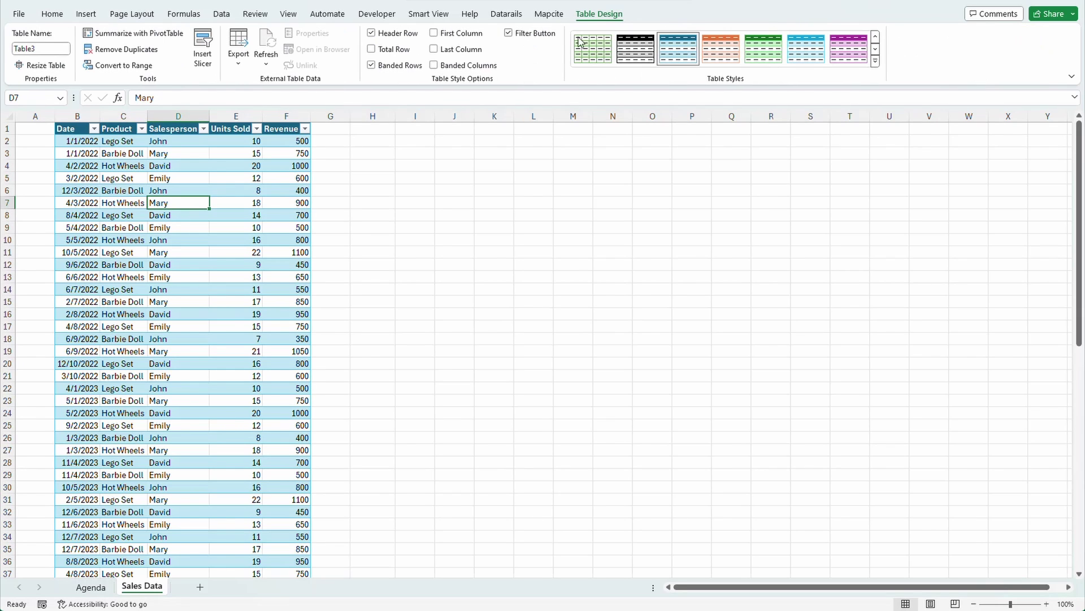
click(49, 49)
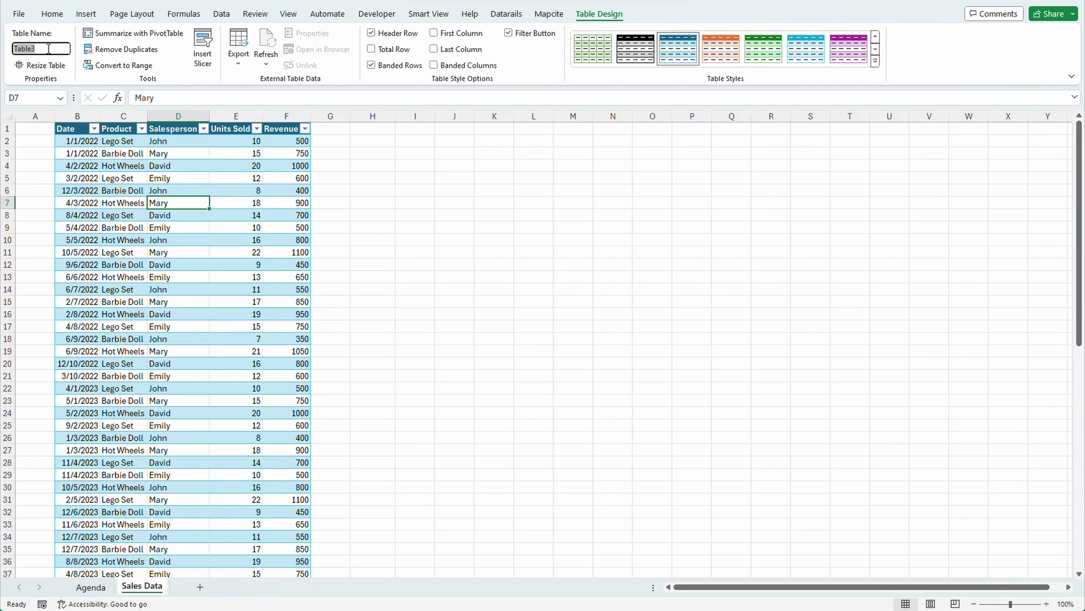
text(Sales_)
click(229, 264)
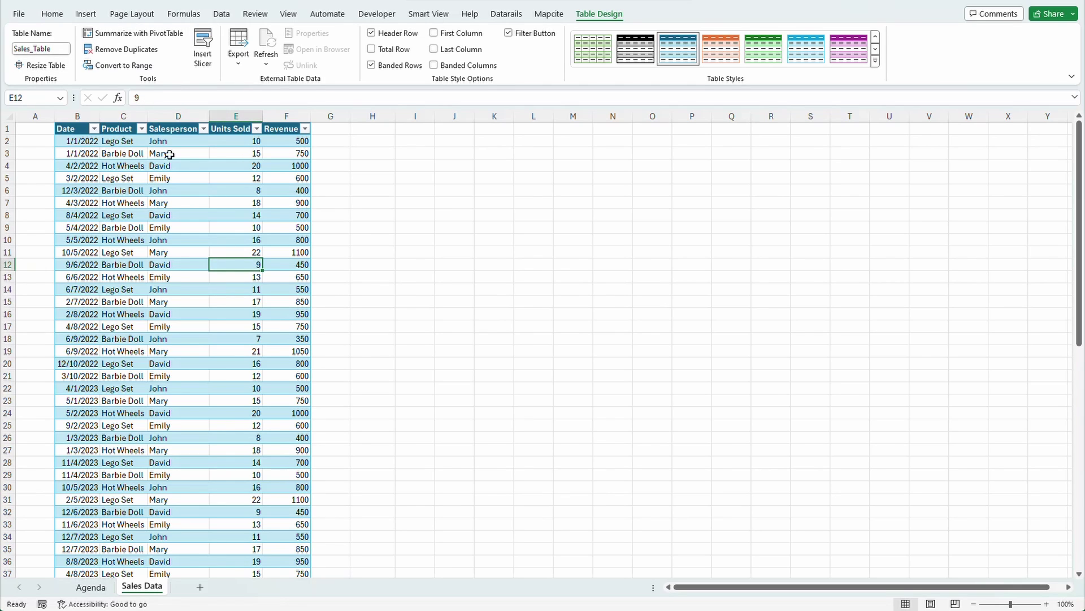
Send Sales_Table to the Power Query Editor using Data > From Table/Range.
click(221, 13)
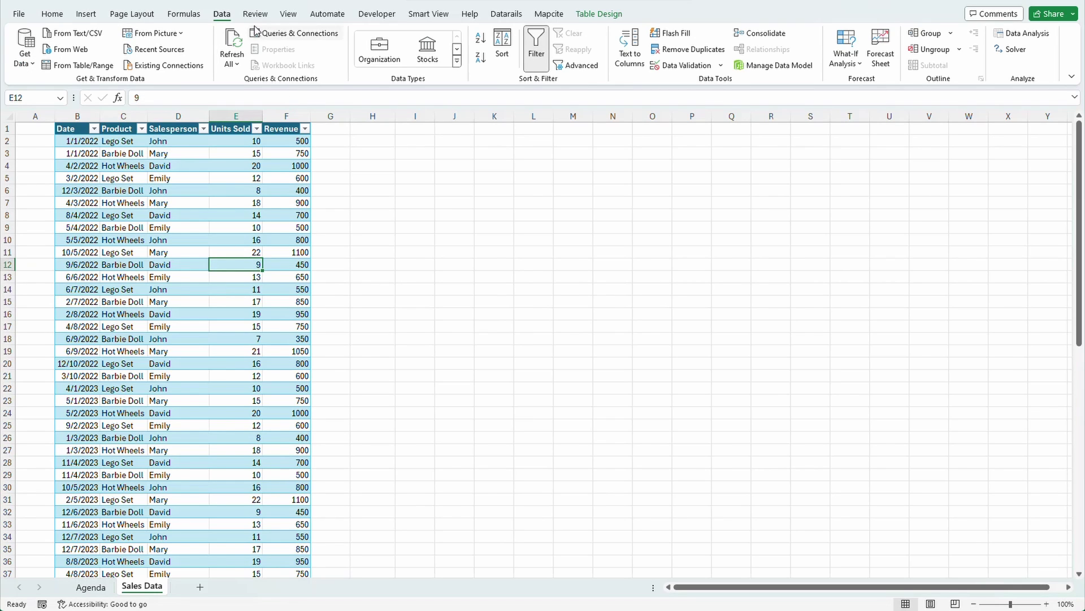
click(59, 66)
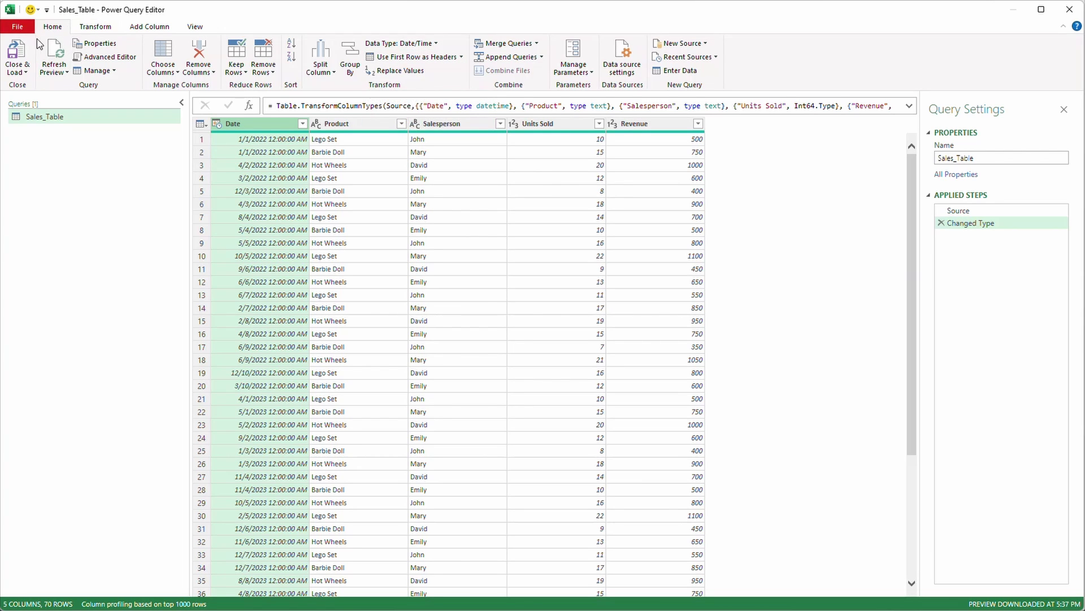
Change the Date column type to Date, replacing the current date/time conversion step.
click(435, 44)
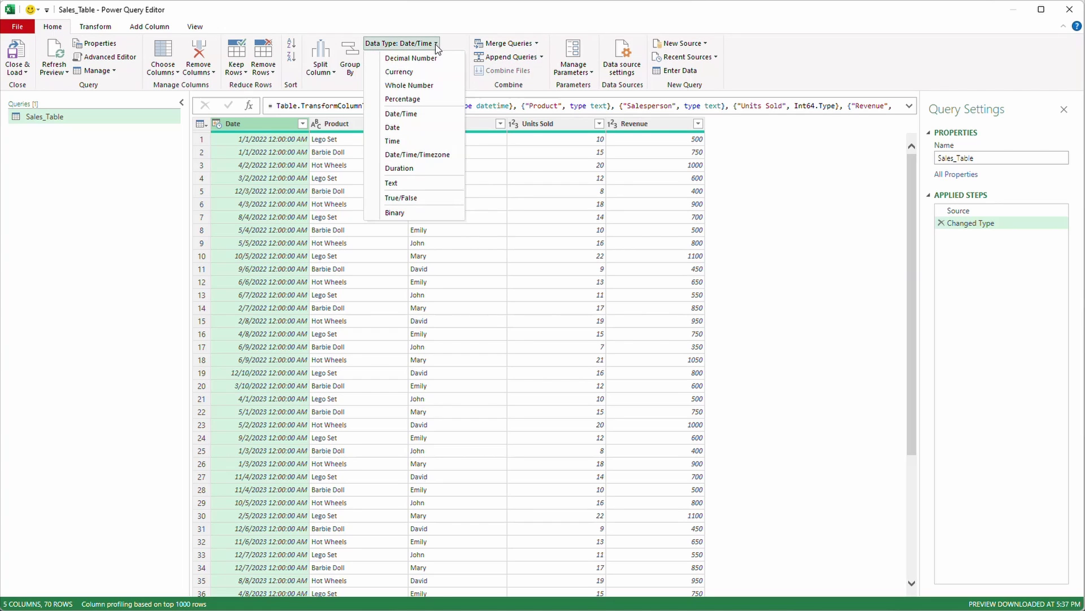
click(400, 128)
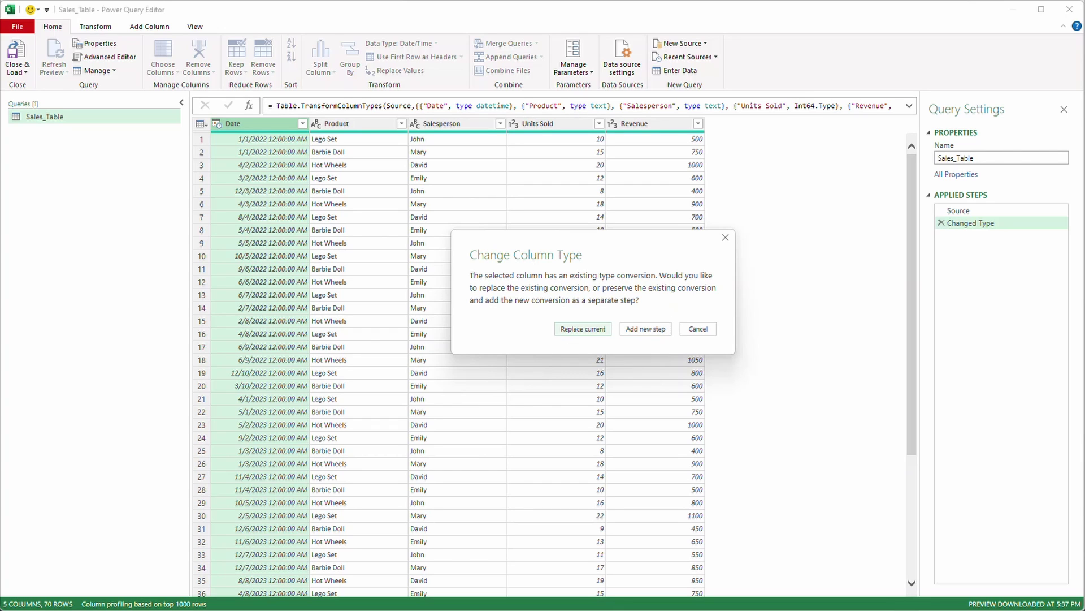
click(598, 329)
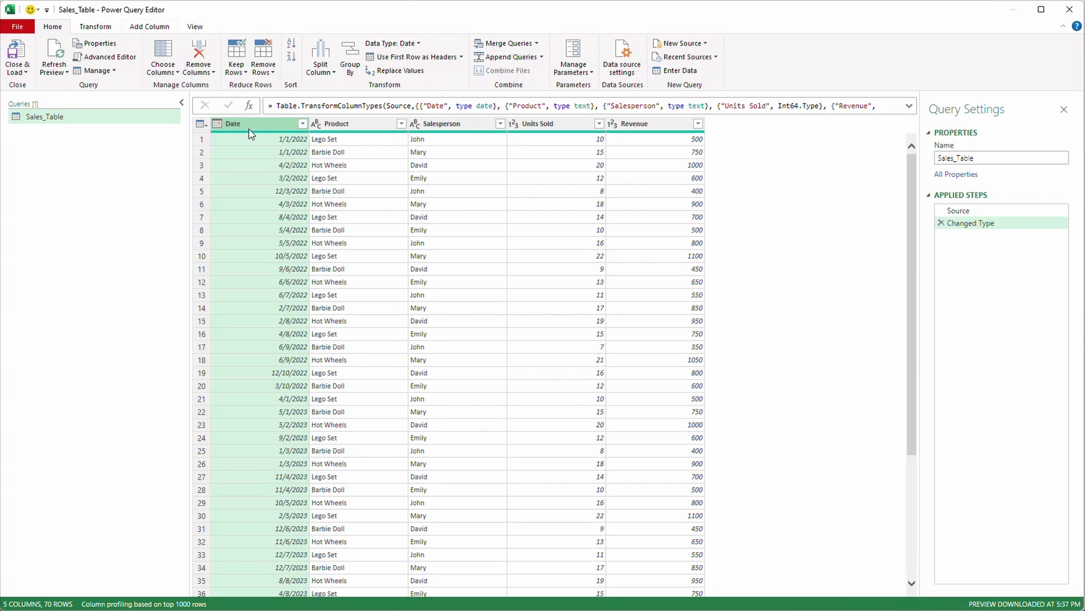
Add an Age column from Date, then compare row 1's Age and Date values.
click(157, 30)
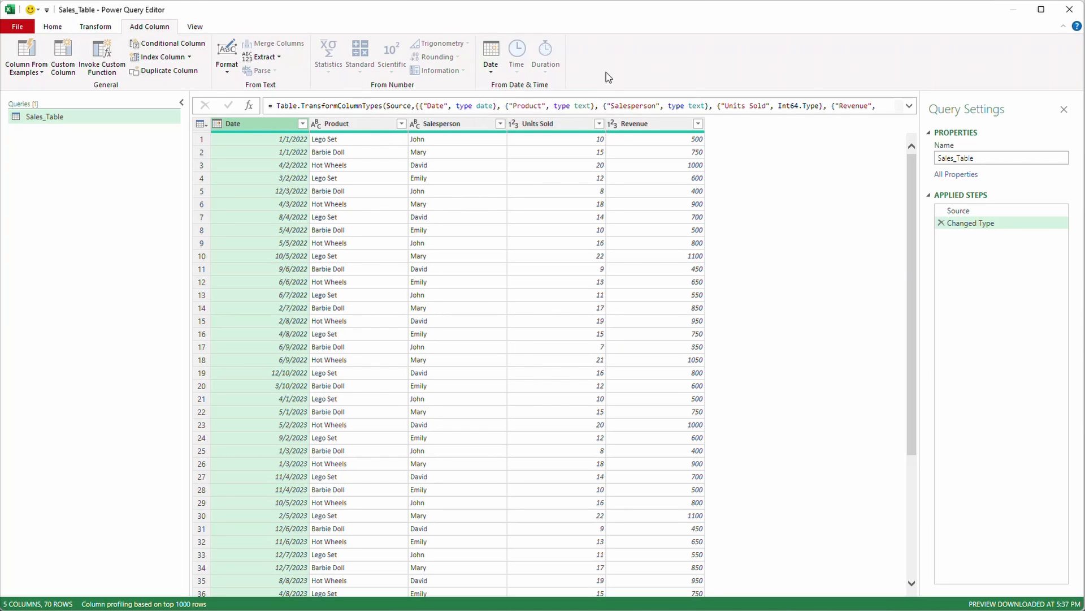
click(490, 71)
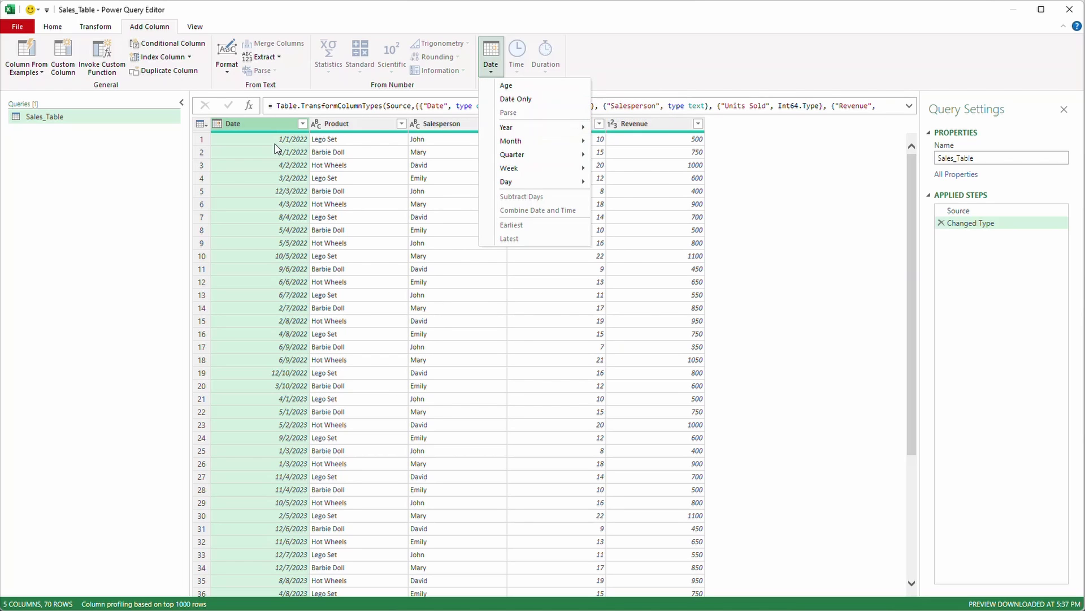
click(555, 94)
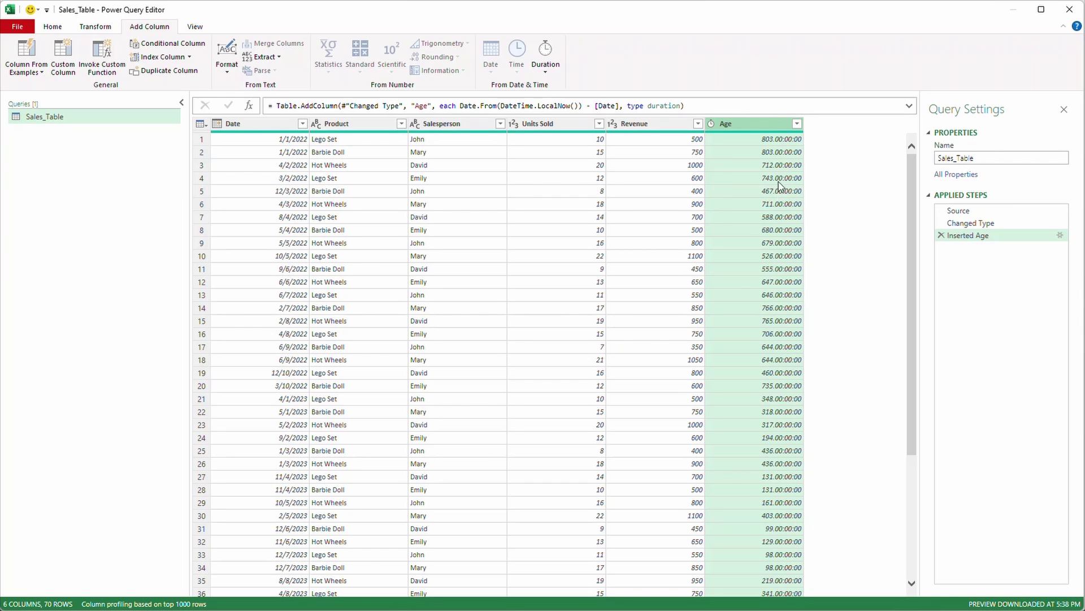
click(779, 139)
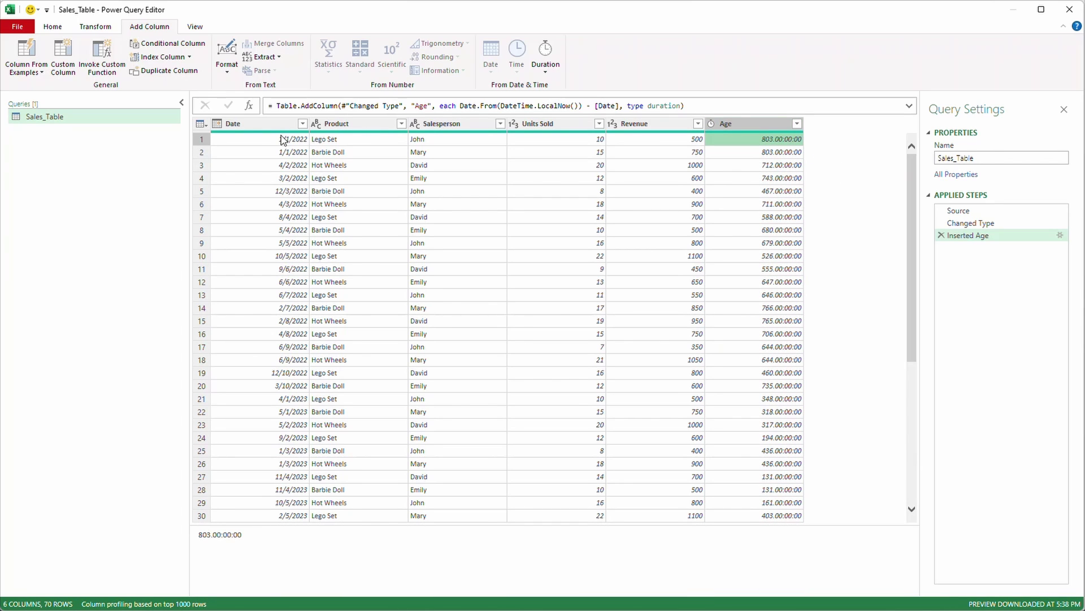
click(306, 141)
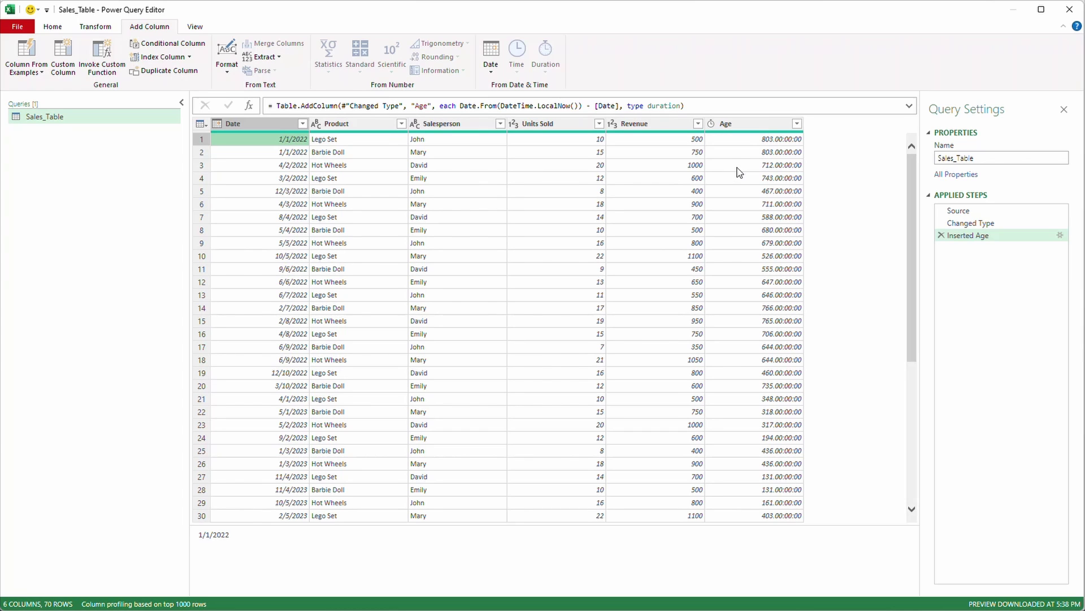
Add Year and Month Name columns derived from the Date column.
click(246, 125)
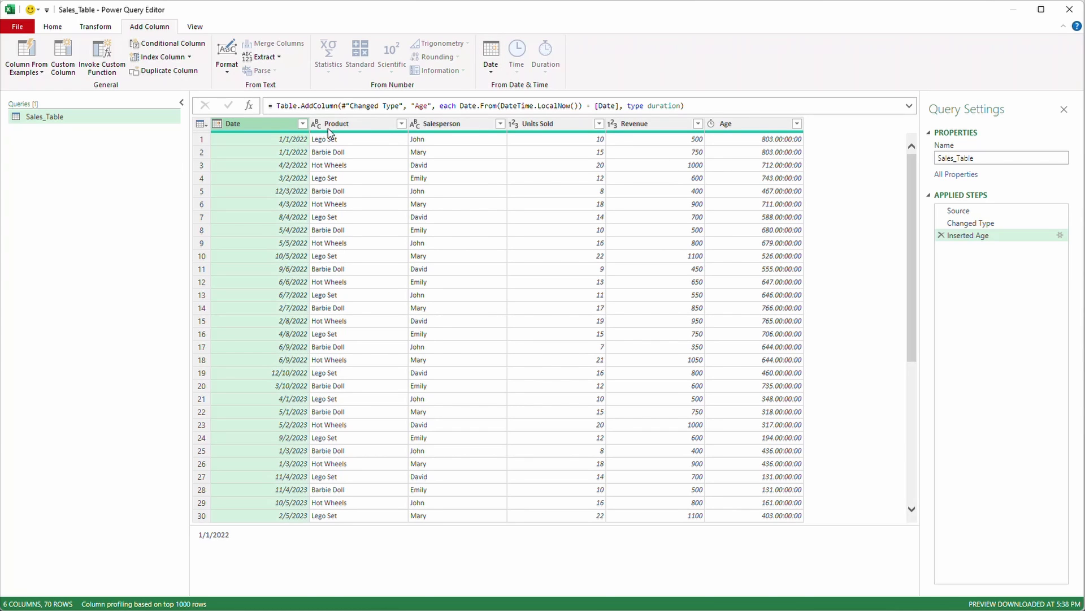
click(489, 62)
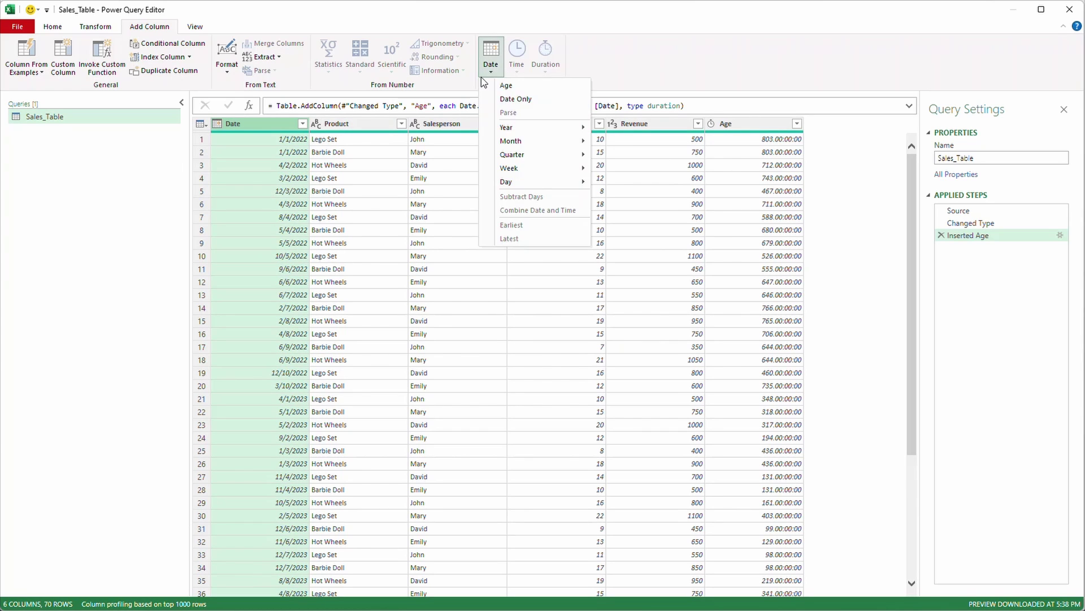
mouse_move(554, 130)
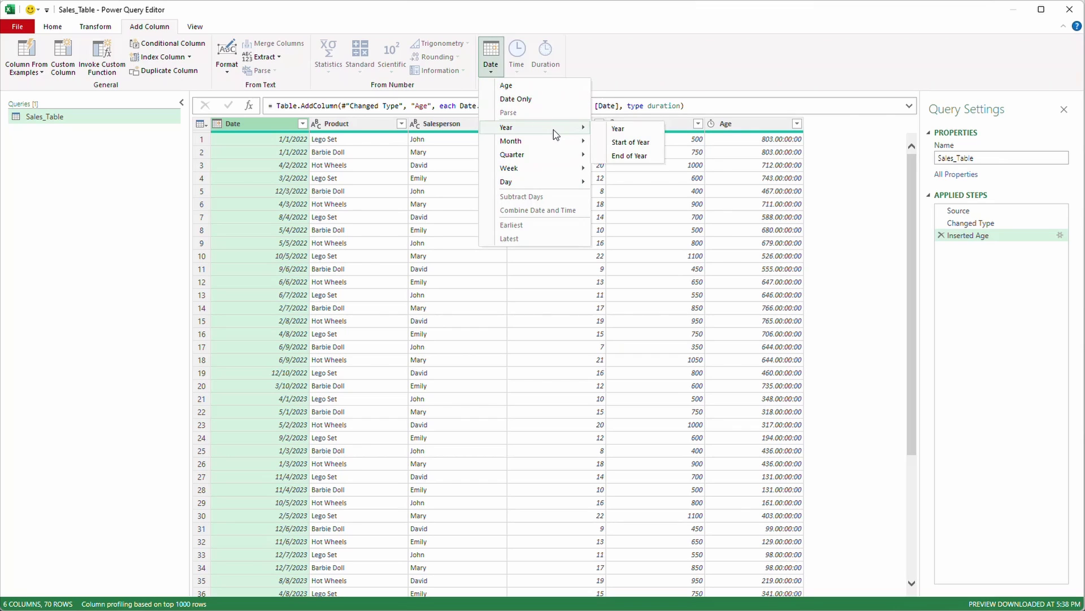
click(619, 130)
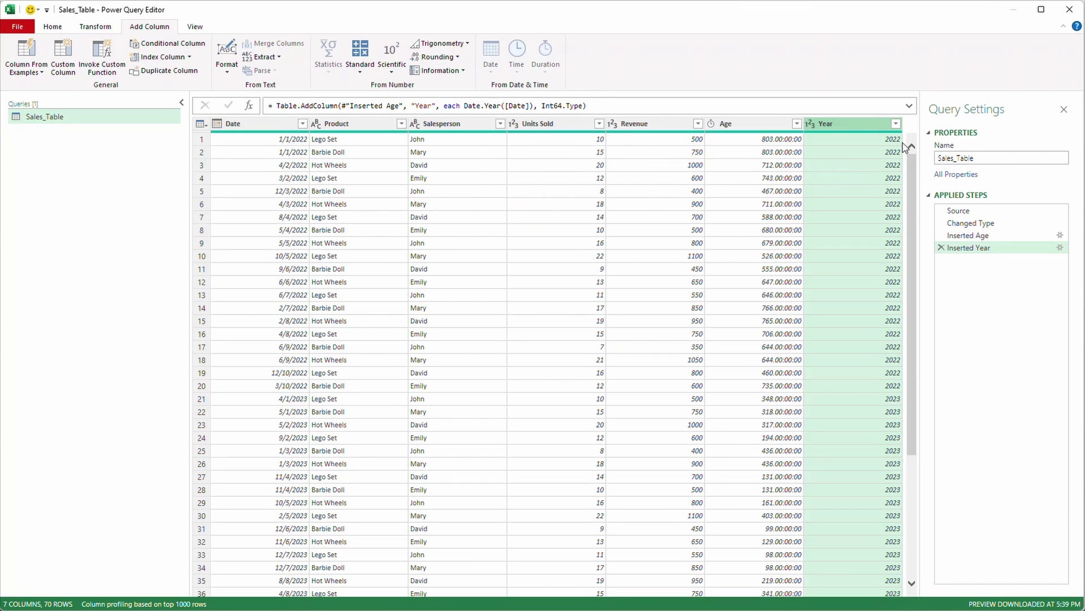
click(232, 124)
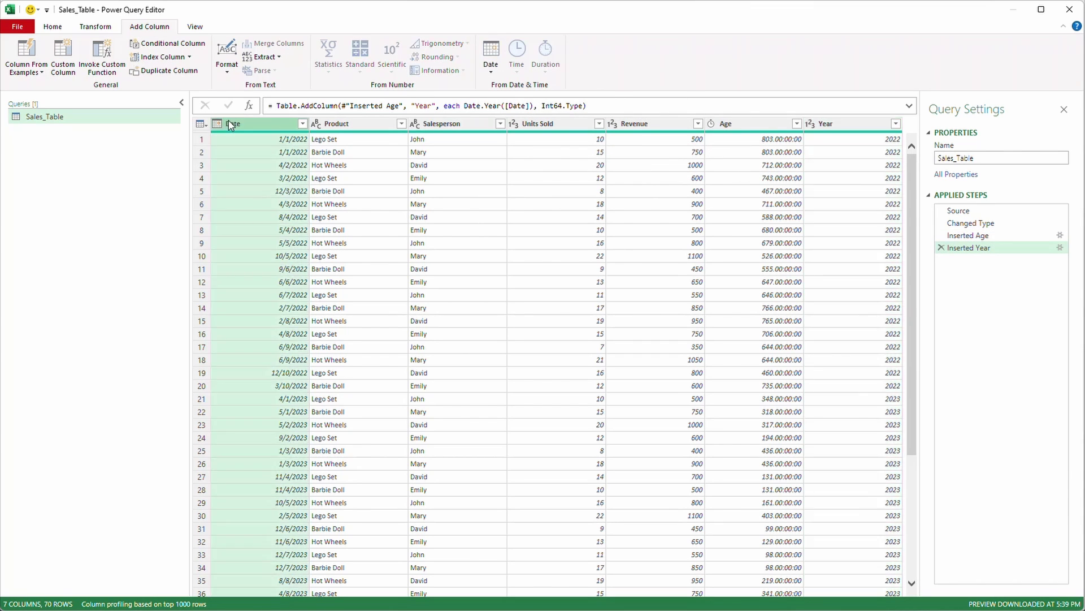
click(499, 68)
mouse_move(543, 141)
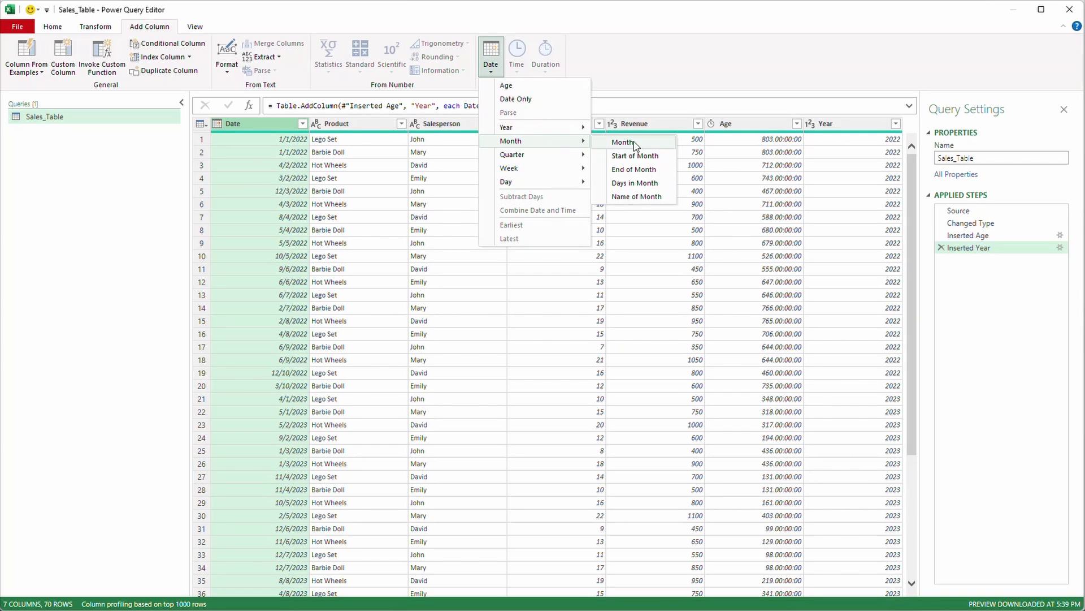
click(647, 202)
Add a Quarter of Year column from the Date column.
drag(613, 591, 787, 597)
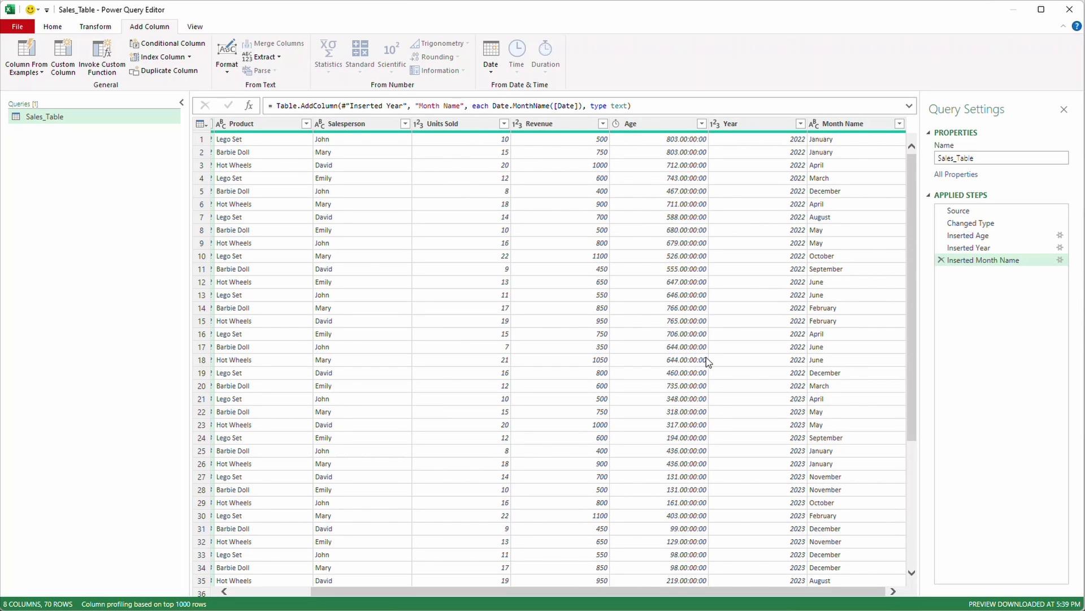
drag(588, 588, 461, 589)
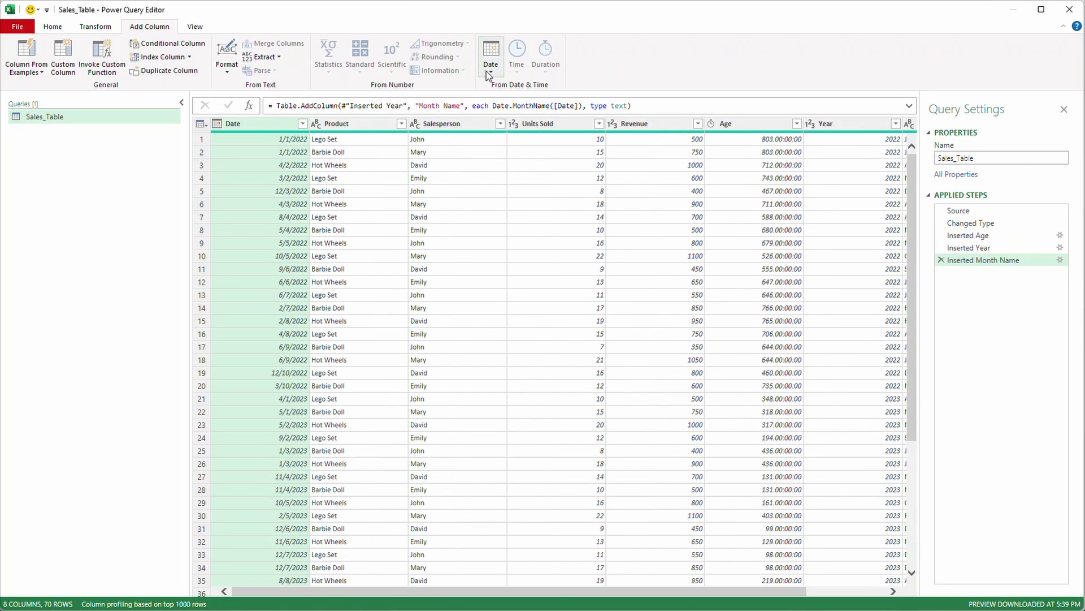
click(490, 67)
mouse_move(536, 155)
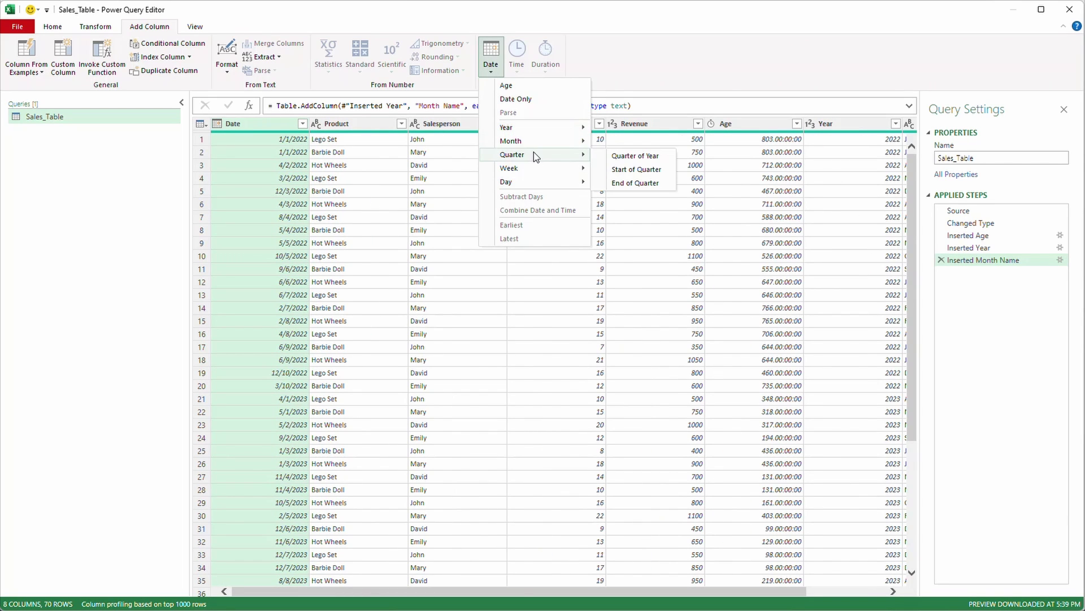
click(642, 158)
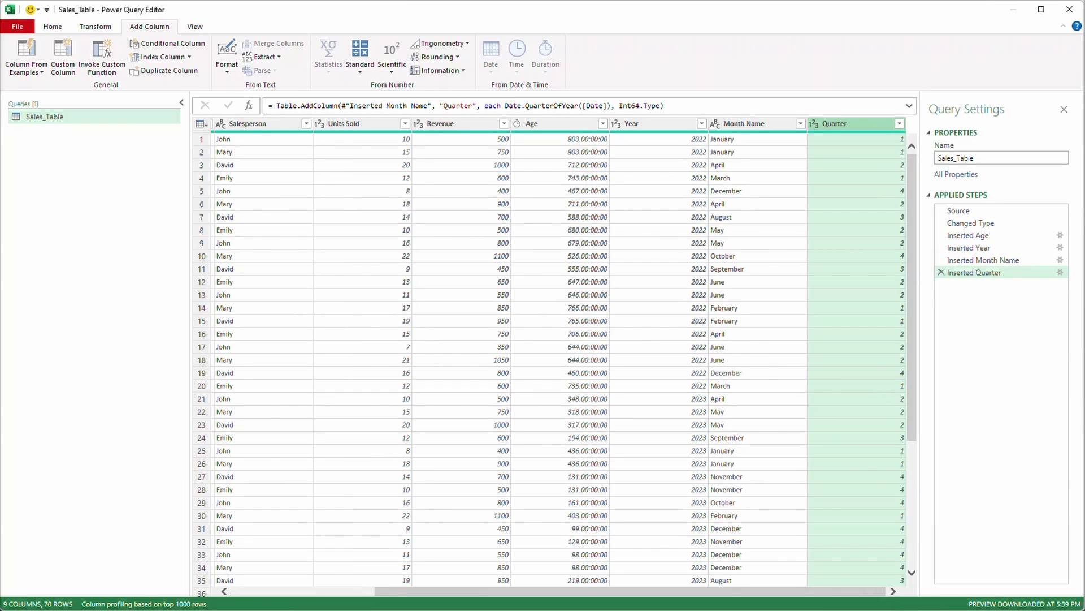
Add a Week of Year column from the Date column.
drag(417, 592, 272, 592)
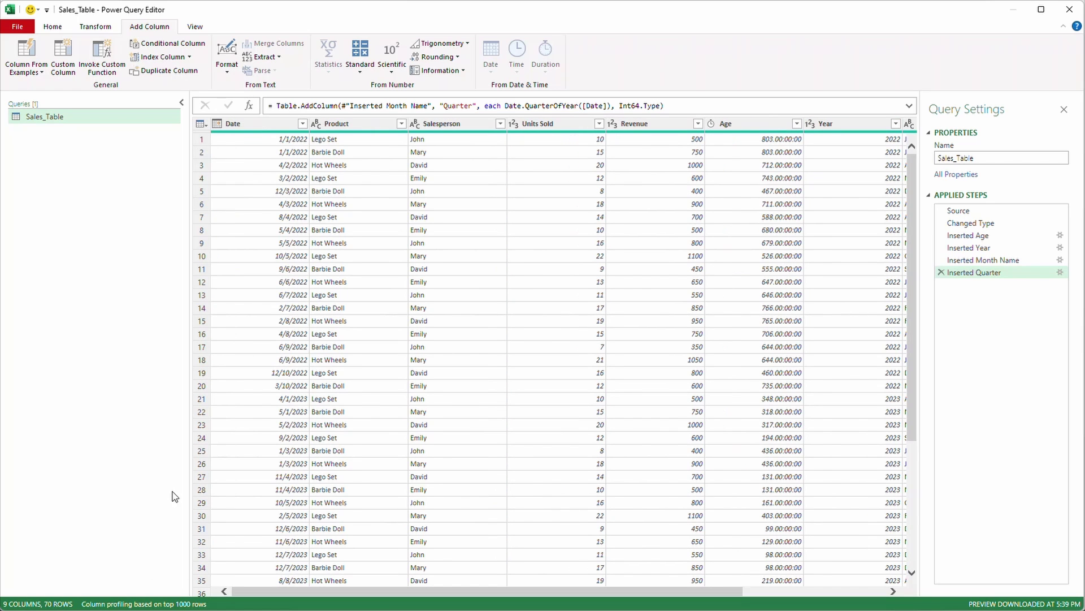
click(264, 125)
click(490, 57)
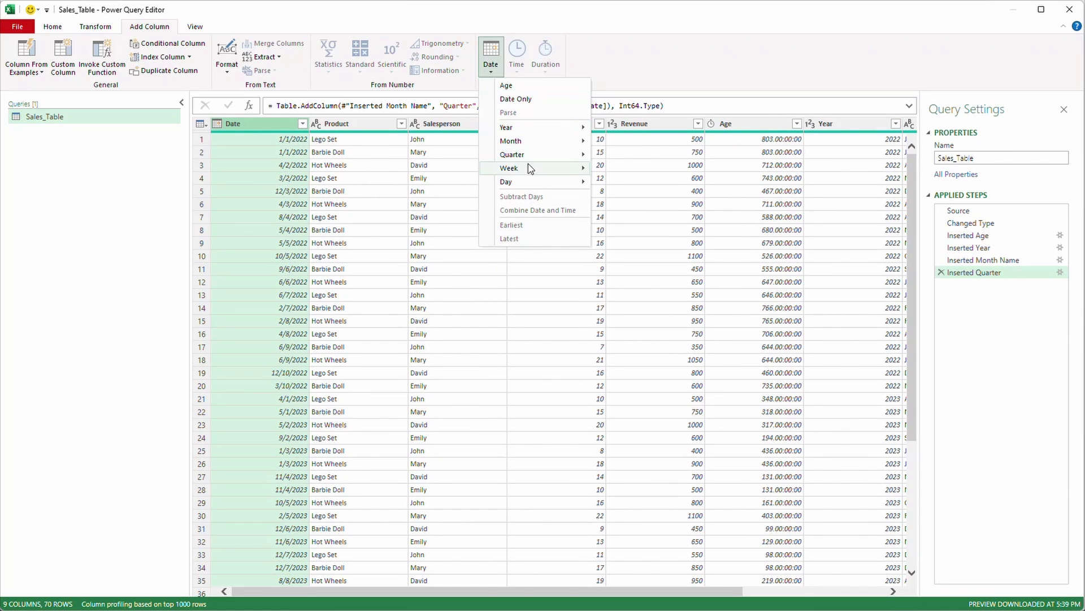
mouse_move(569, 175)
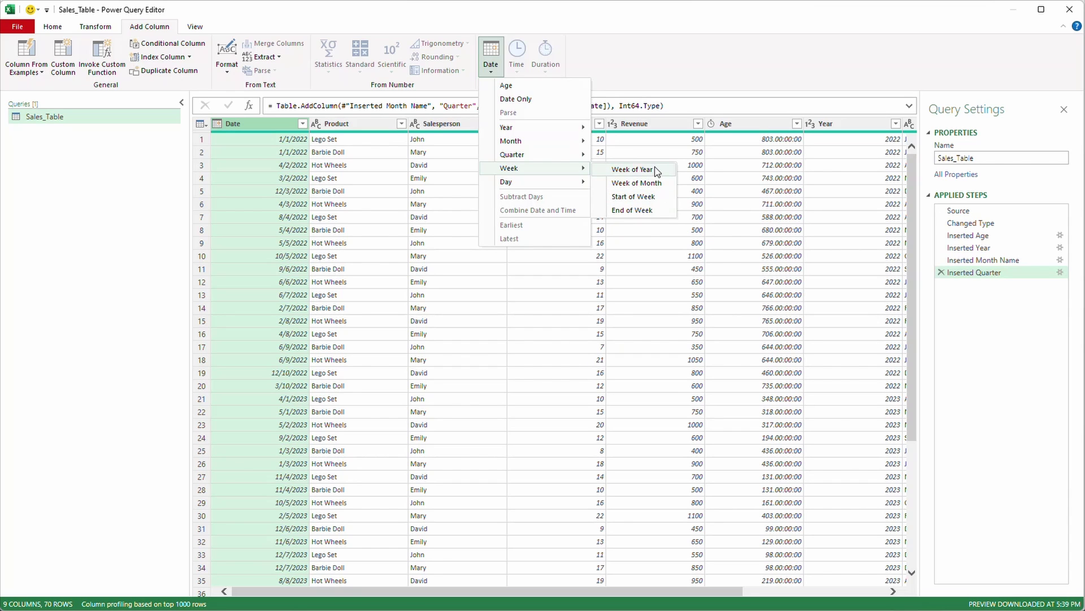
click(656, 169)
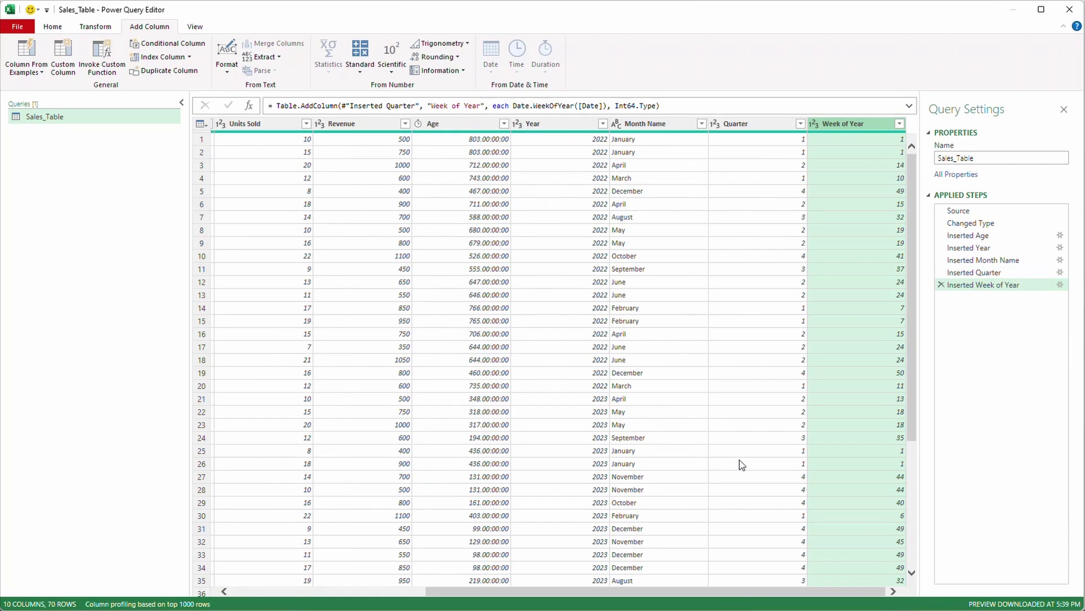
drag(528, 592, 160, 538)
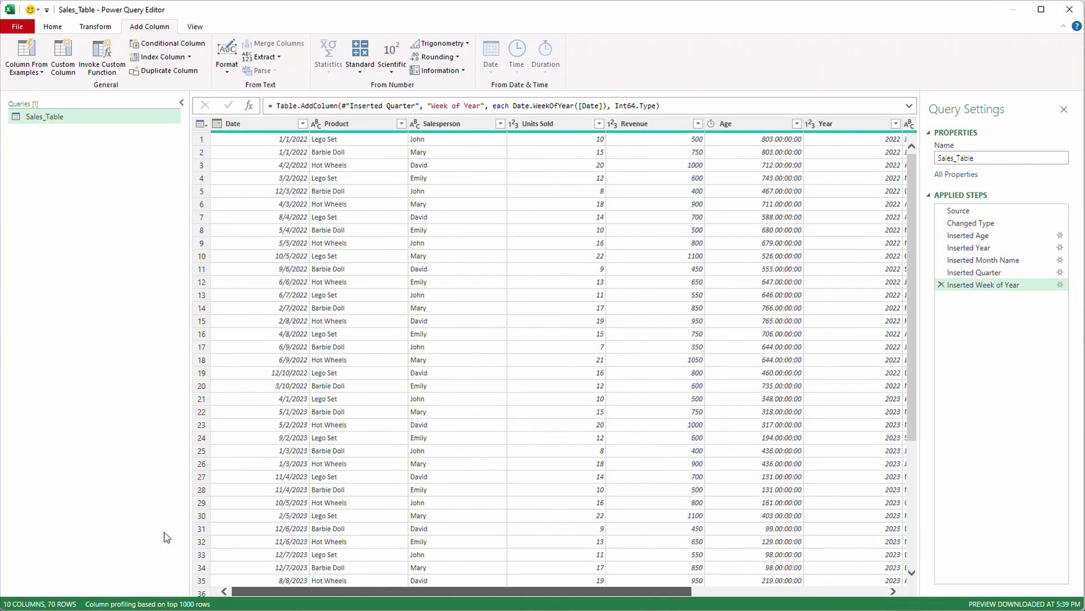
Add a Day Name column from Date, discarding a trial Day of Week column.
click(275, 129)
click(490, 63)
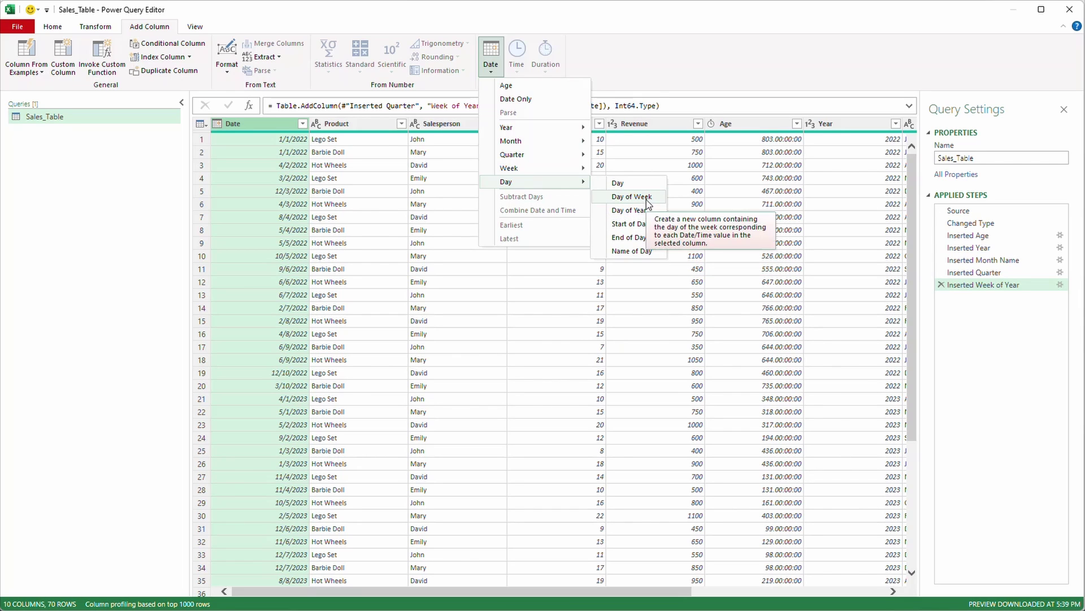
click(647, 199)
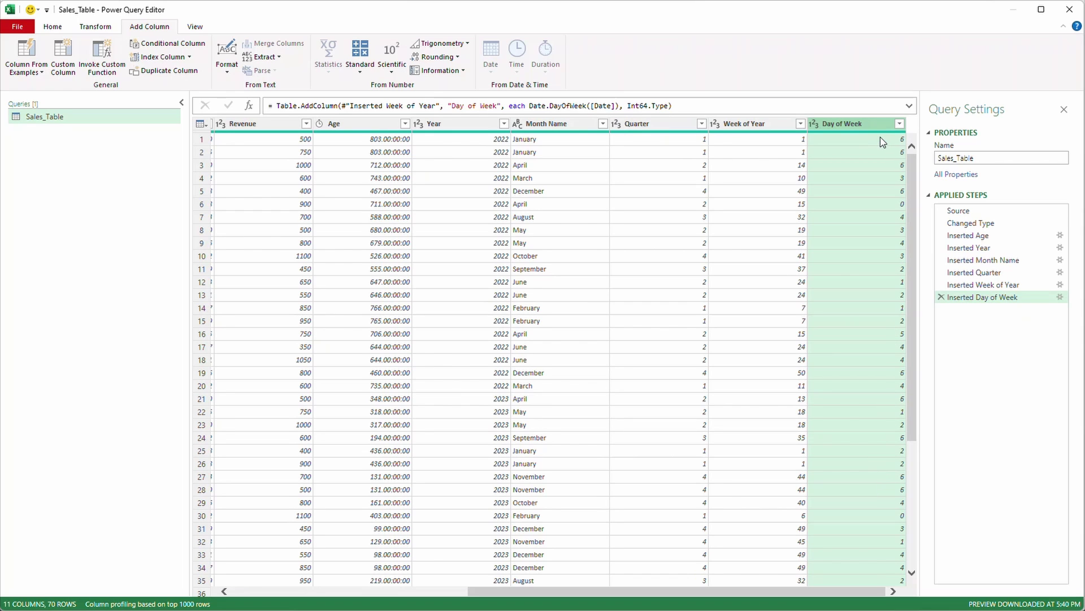
click(942, 297)
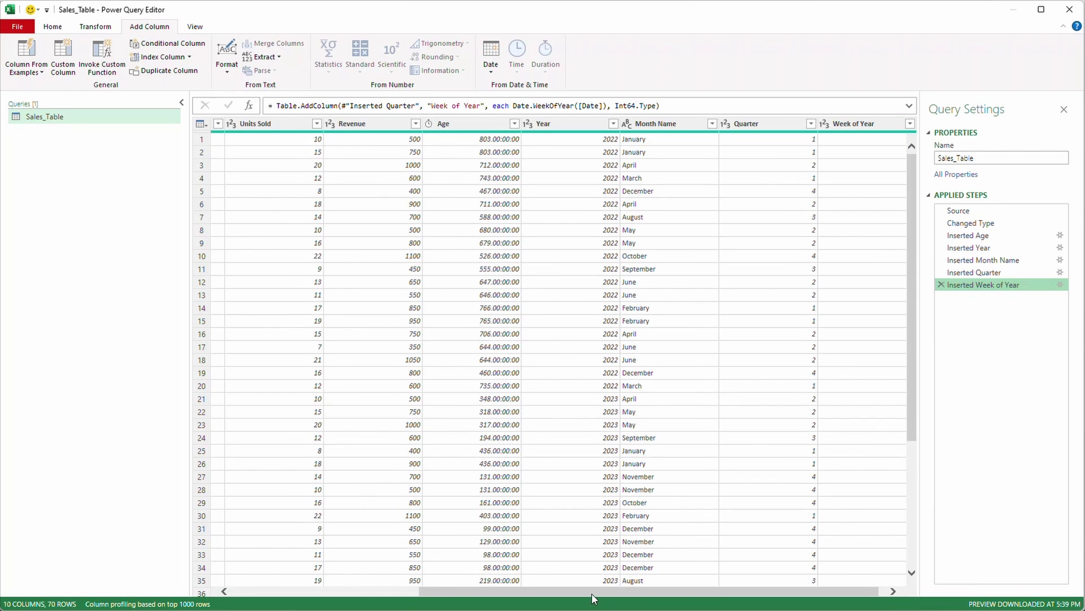
click(490, 55)
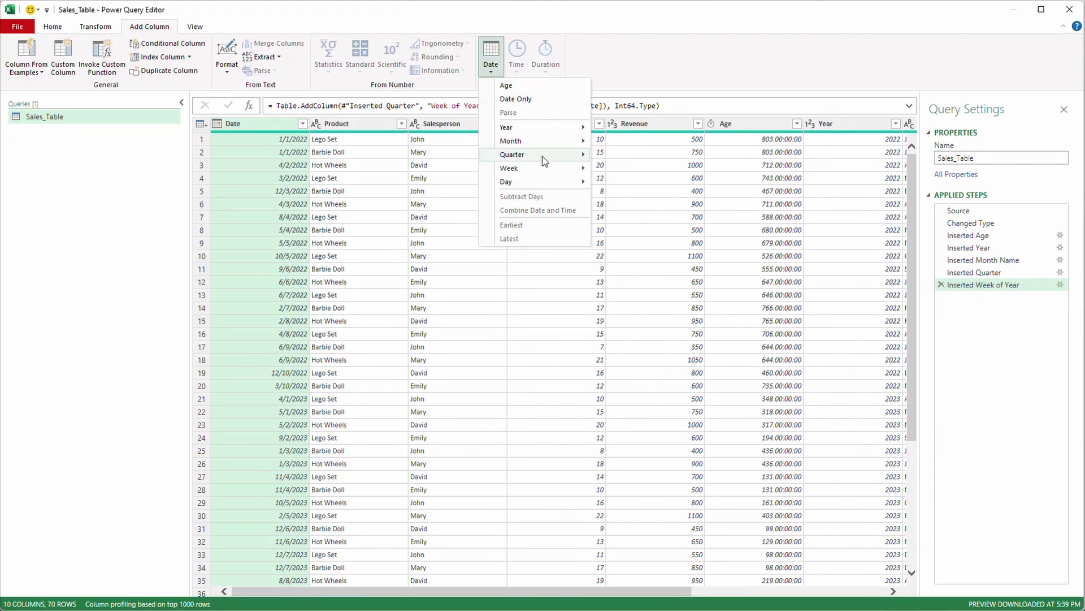
mouse_move(529, 182)
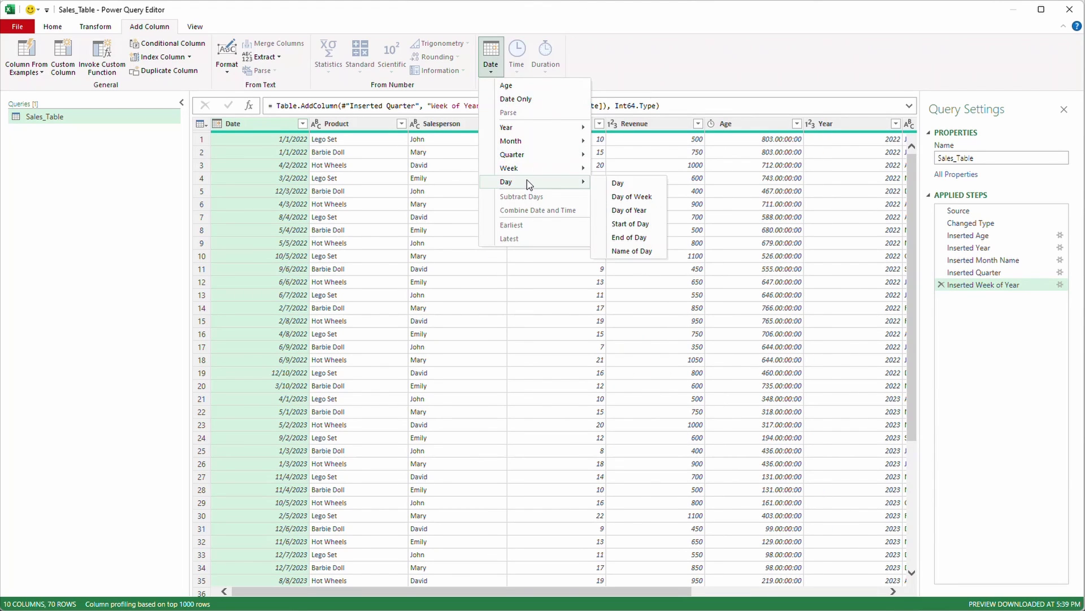
click(631, 251)
drag(627, 590, 870, 590)
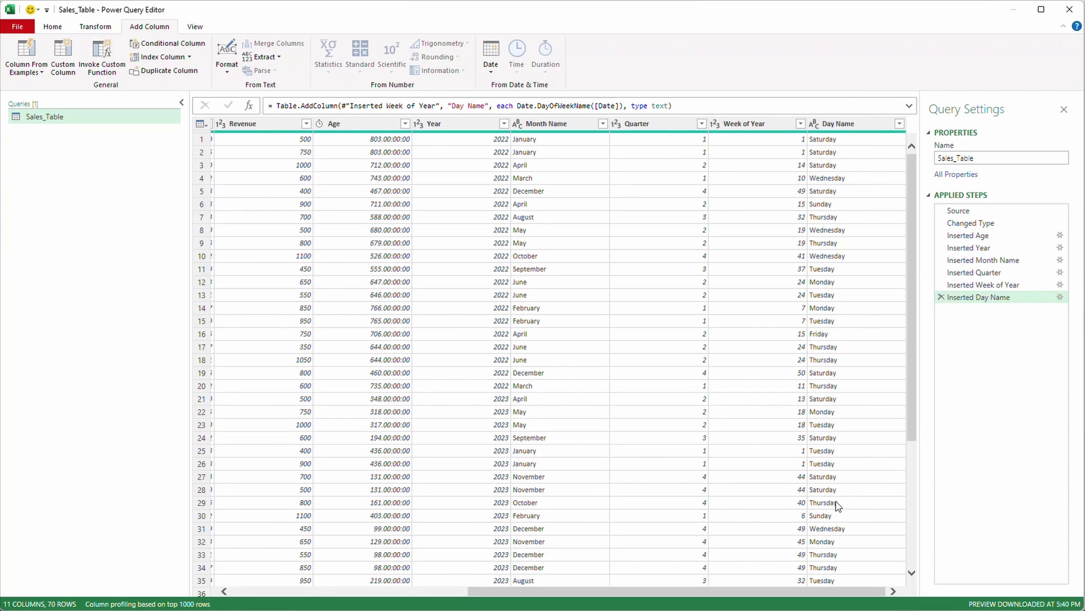
Close & Load the query as a PivotTable Report on the Agenda sheet at cell E6.
click(52, 26)
click(17, 68)
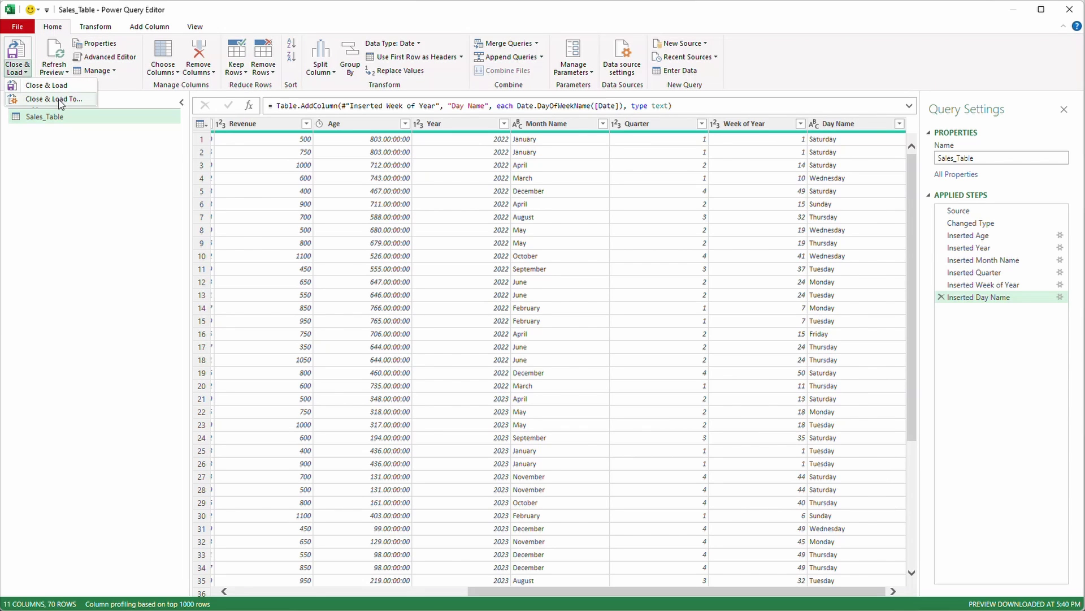
click(63, 98)
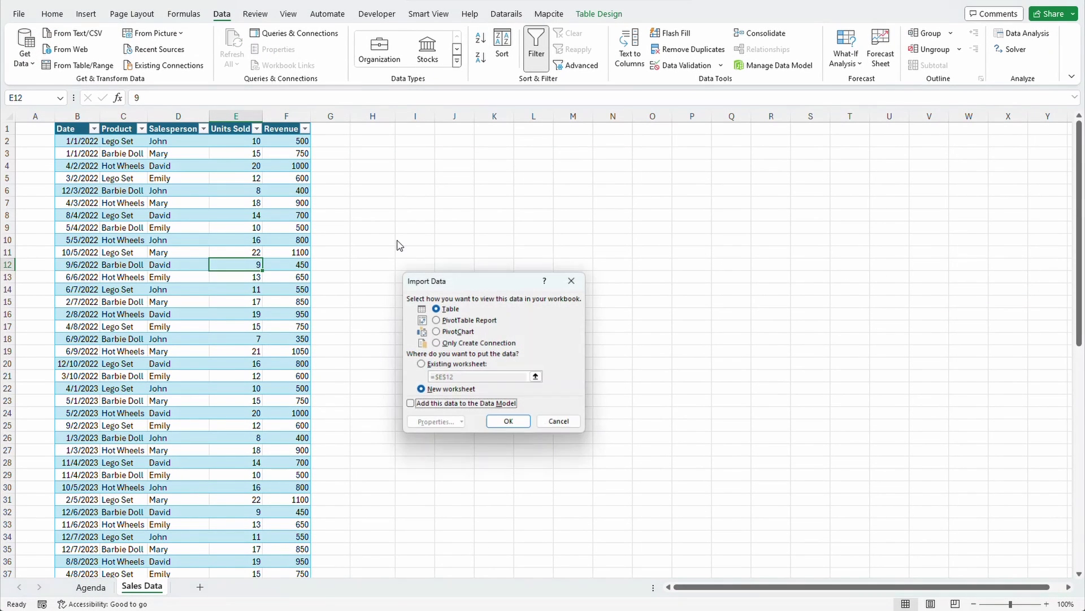
click(444, 320)
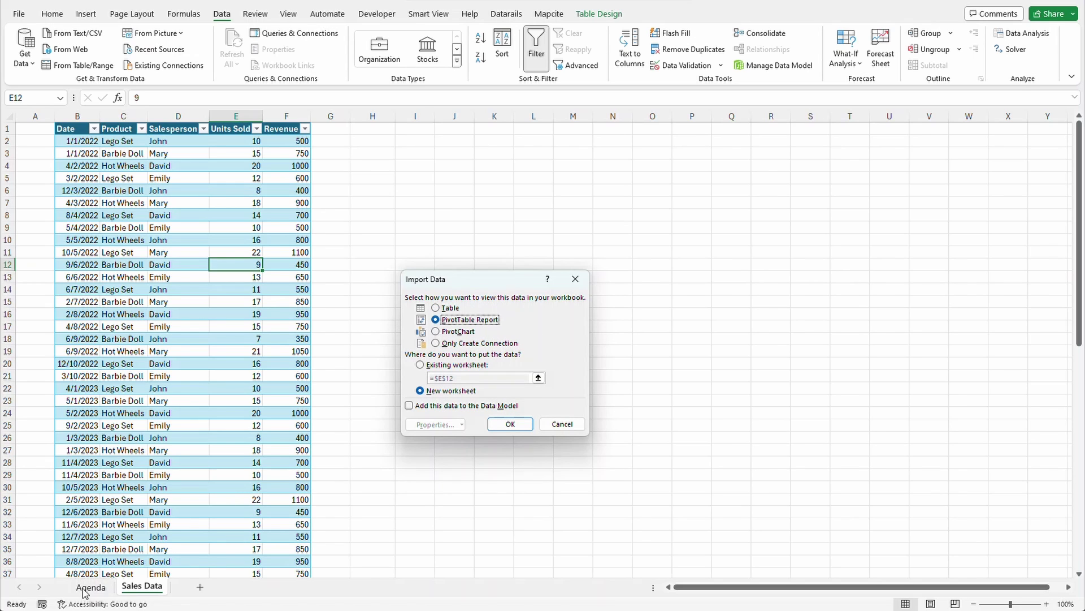
click(421, 365)
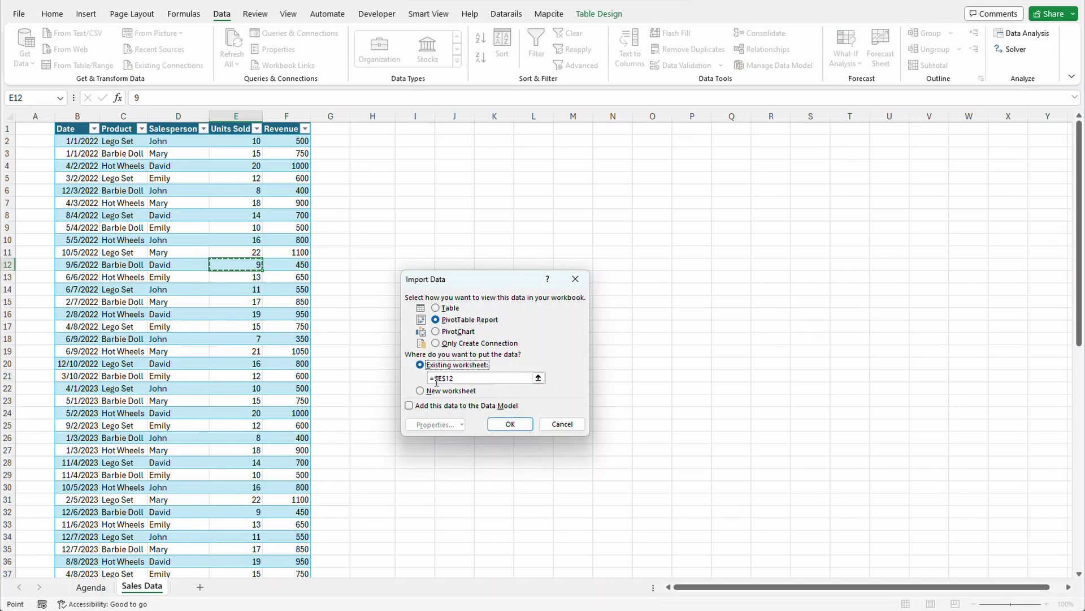
click(95, 589)
click(305, 189)
click(510, 424)
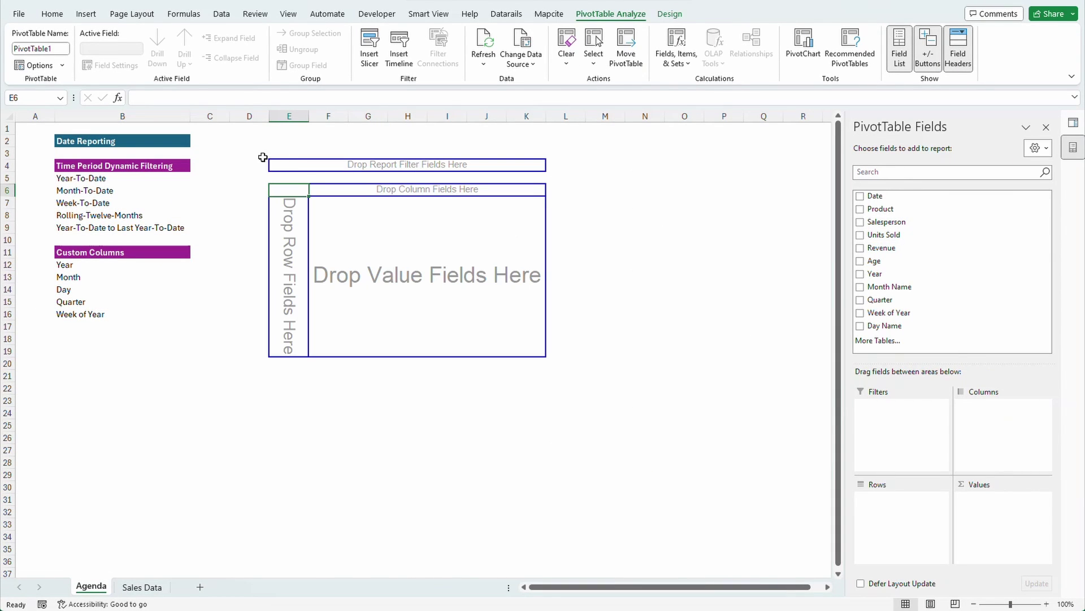
Move the empty PivotTable down about eight rows and sum Revenue by Product.
drag(264, 155, 585, 379)
drag(518, 383, 537, 481)
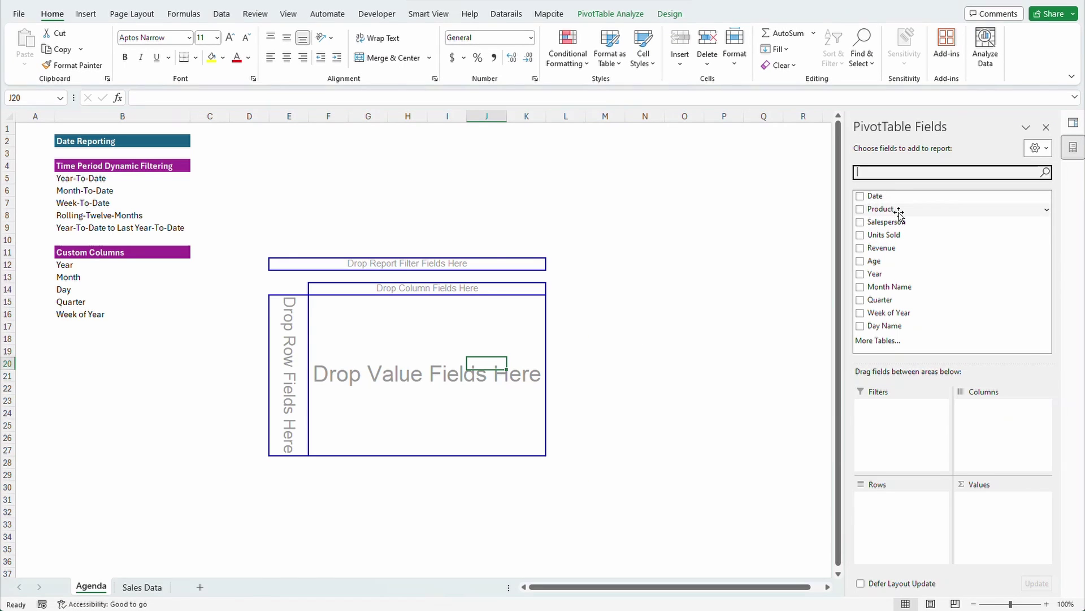
drag(882, 208, 893, 508)
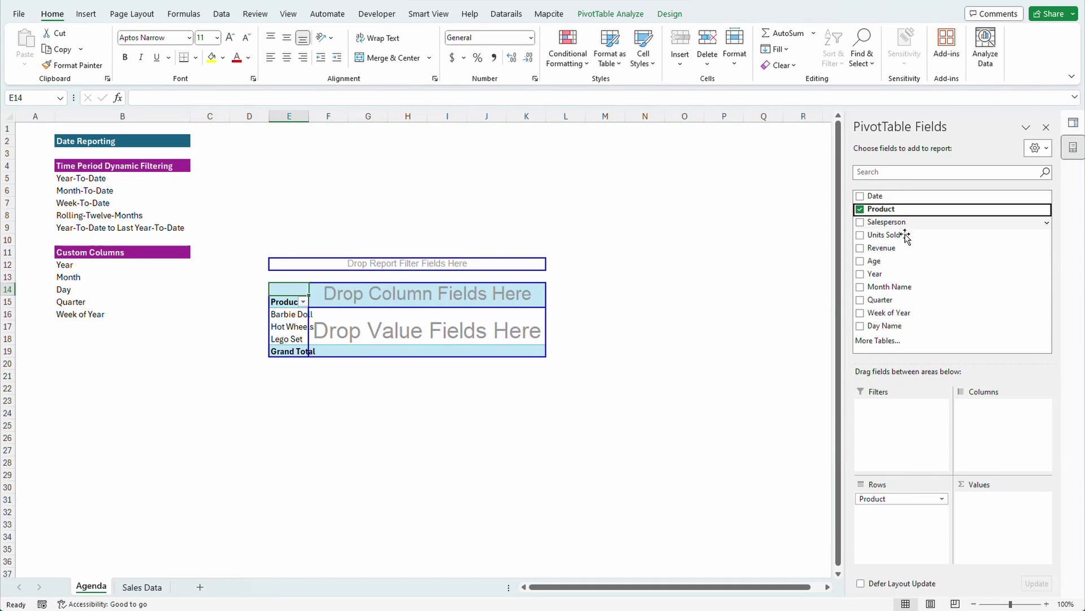
drag(902, 247, 995, 505)
click(565, 288)
click(291, 326)
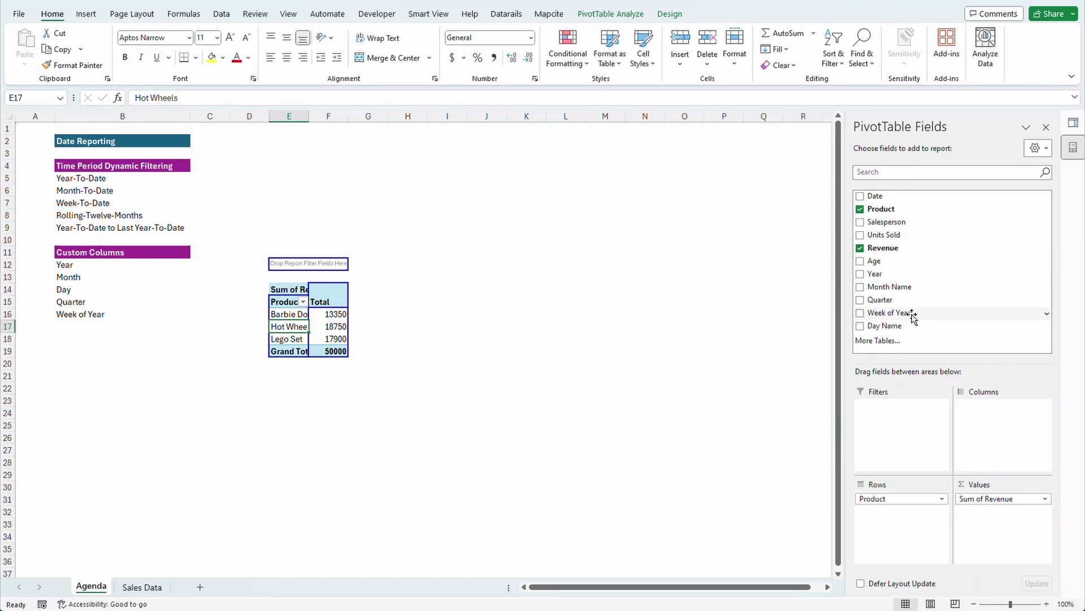
Add Year above Product in rows and Month Name across columns, then spot-check 2023 revenues.
click(904, 273)
drag(910, 292, 975, 429)
drag(317, 486, 362, 486)
click(647, 521)
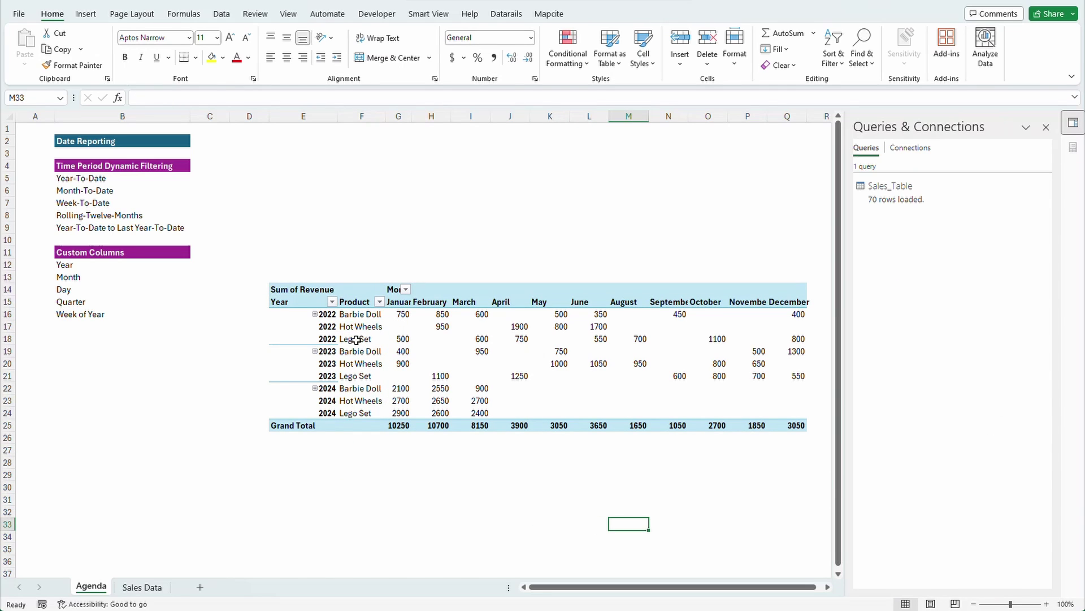
click(682, 372)
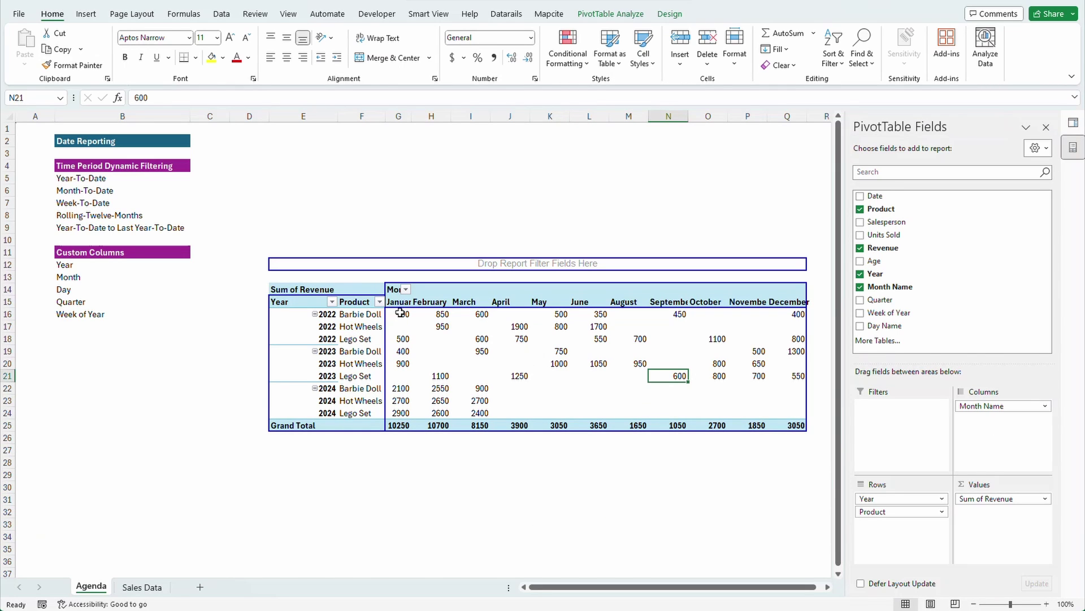
click(400, 353)
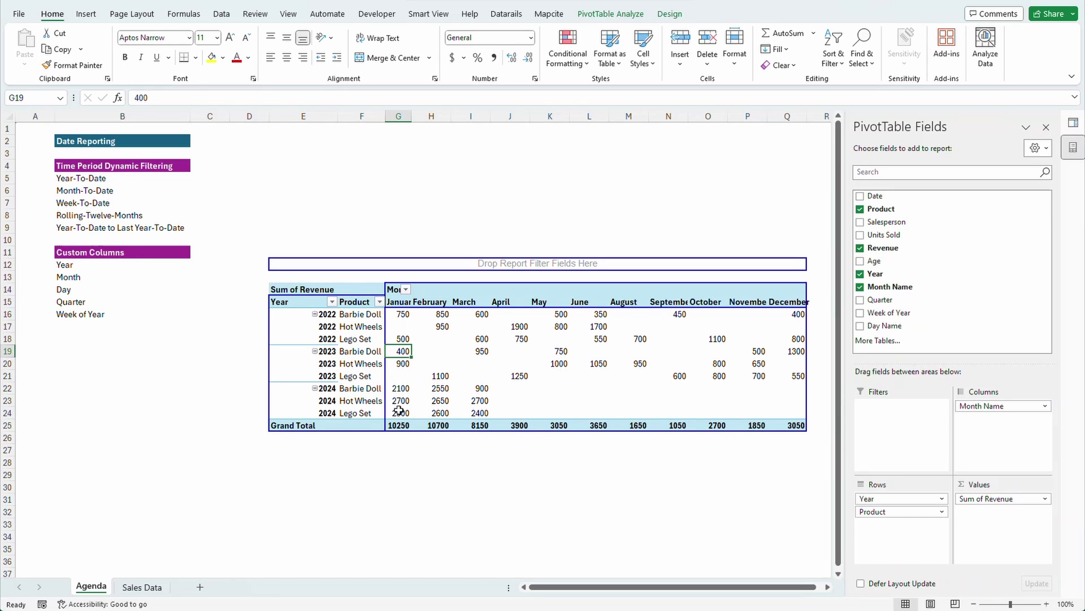
click(431, 449)
click(570, 362)
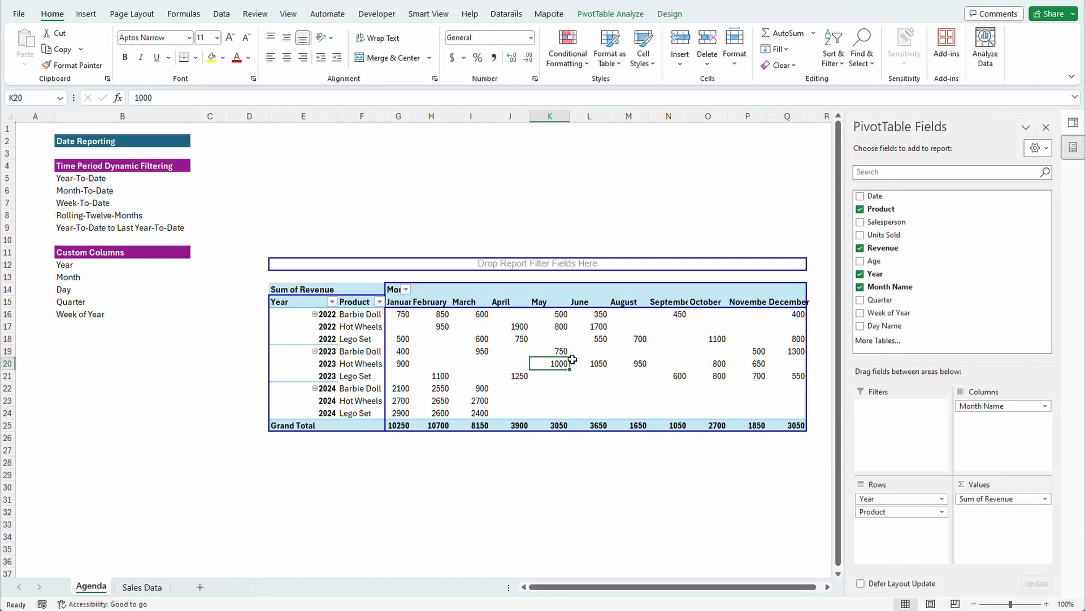
click(142, 587)
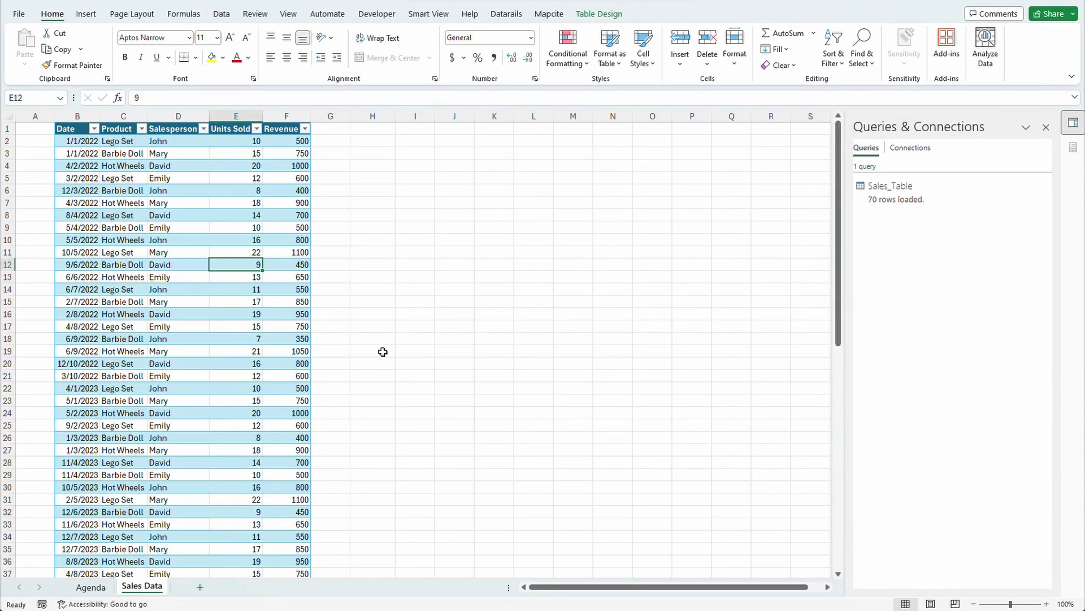
Go back to the Agenda PivotTable and open Data > Queries & Connections to reach Sales_Table.
click(91, 586)
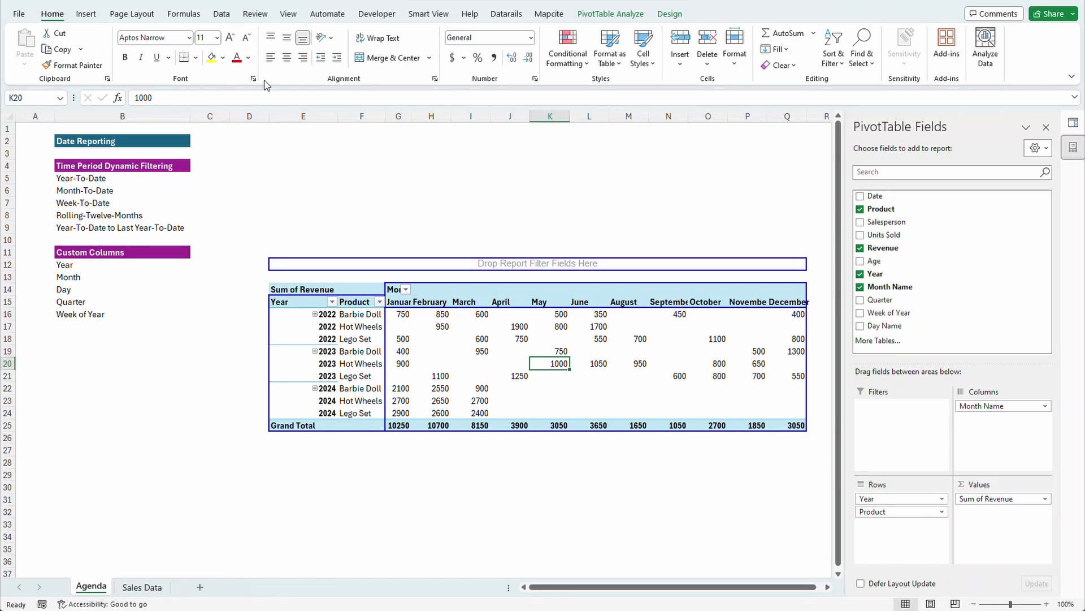
click(1074, 122)
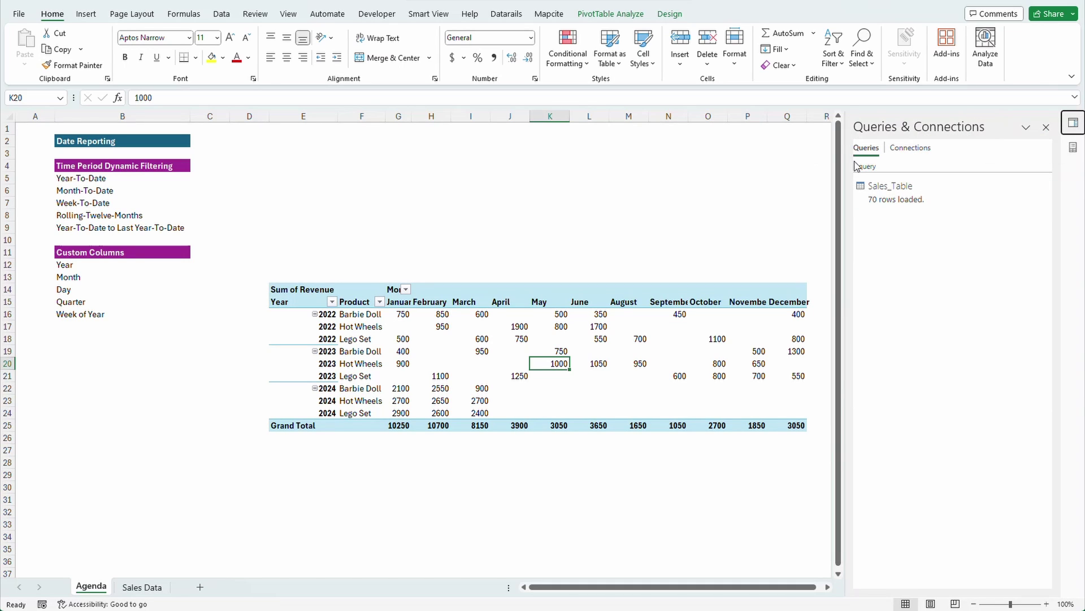
click(510, 191)
click(1046, 127)
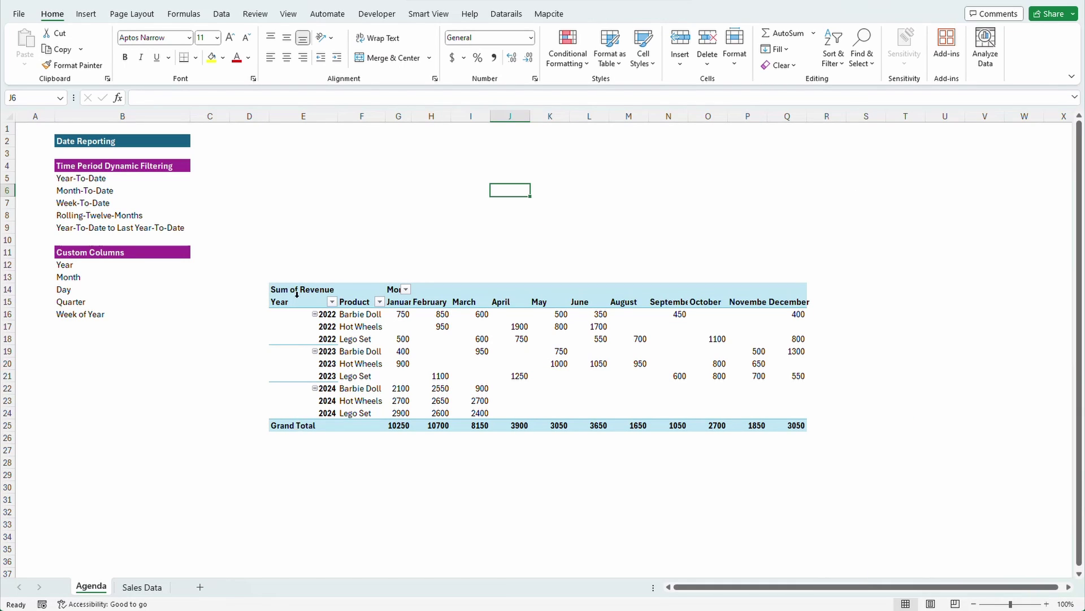
click(314, 243)
click(589, 227)
click(220, 14)
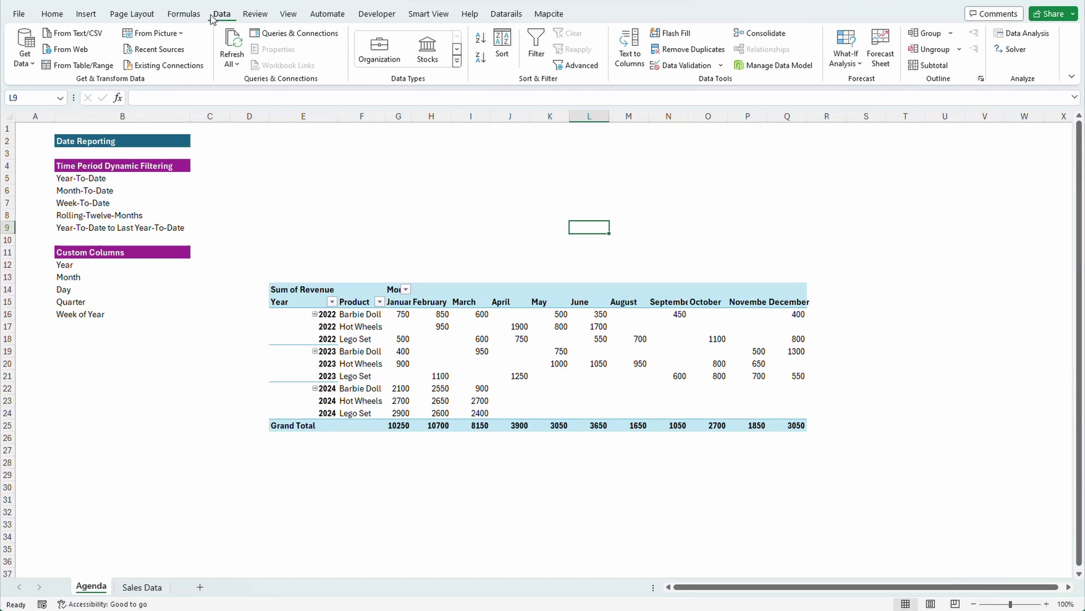
click(317, 34)
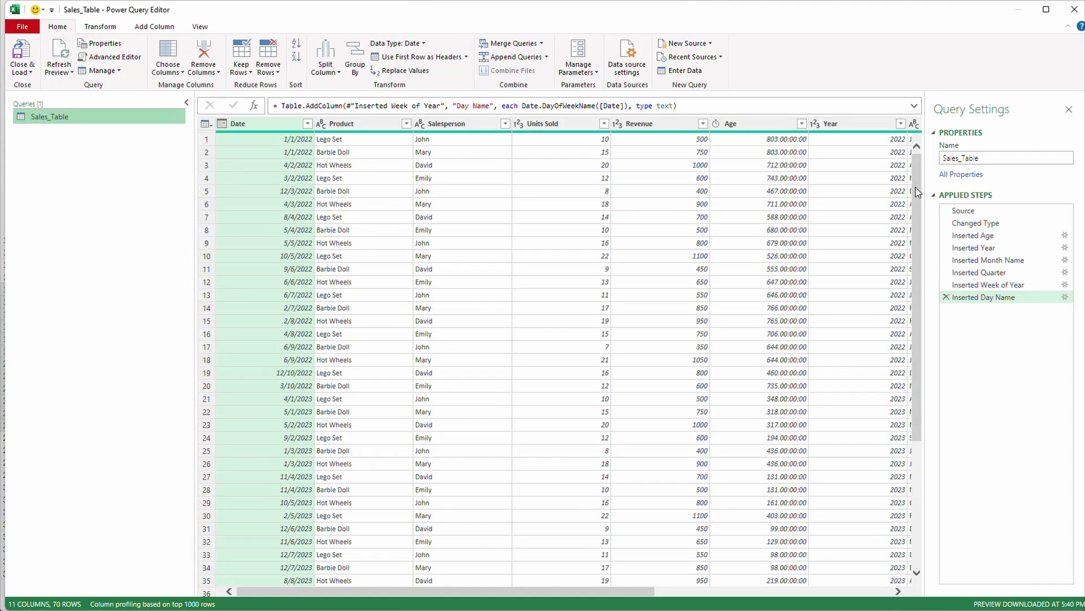
Try a Year To Date filter on the Date column, then delete that filter step.
click(307, 123)
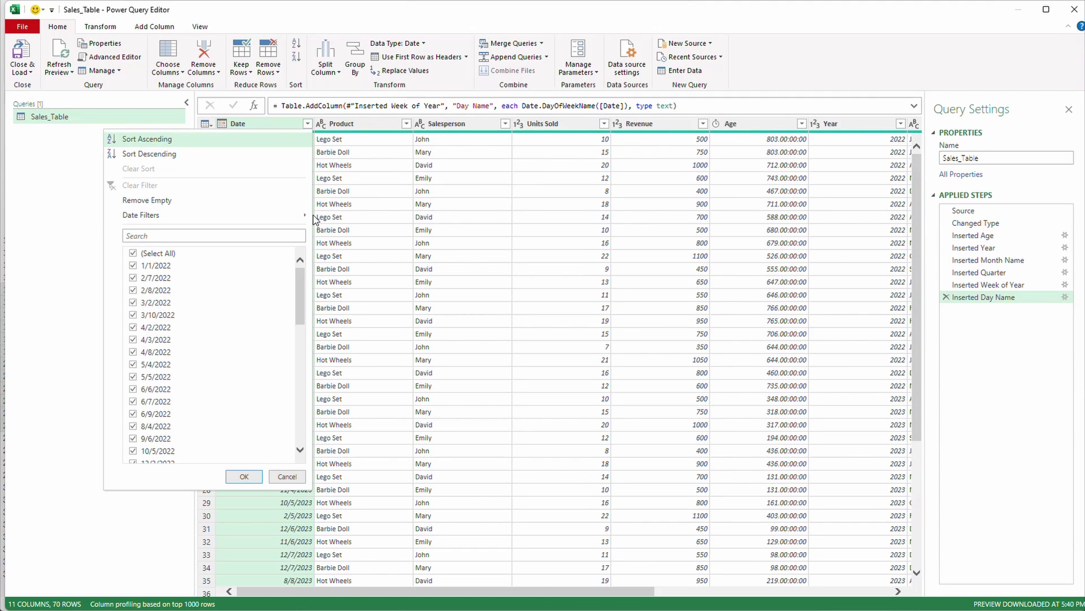
mouse_move(295, 219)
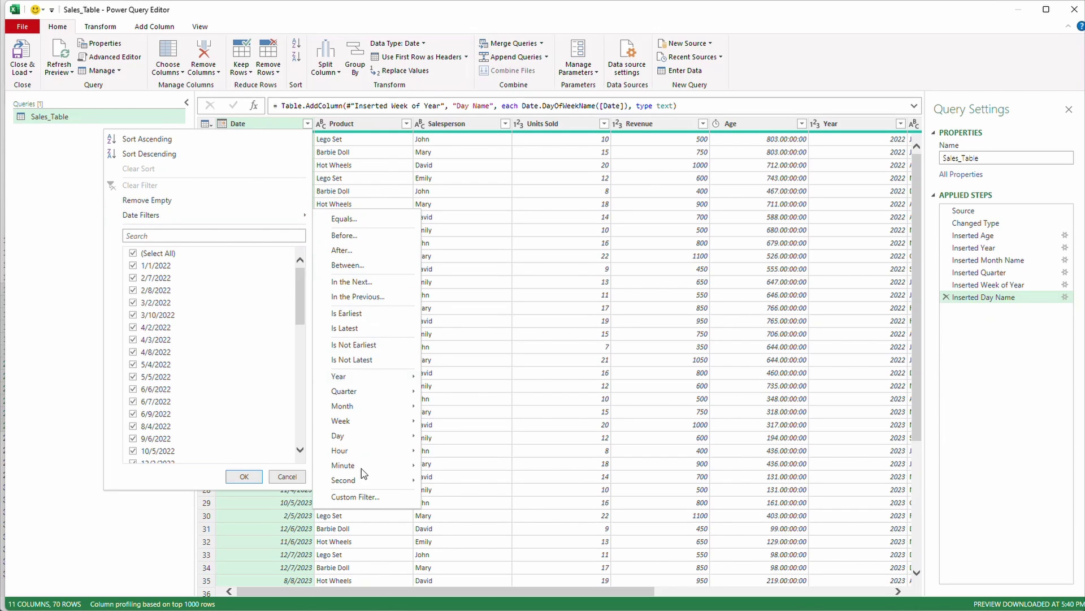
mouse_move(384, 377)
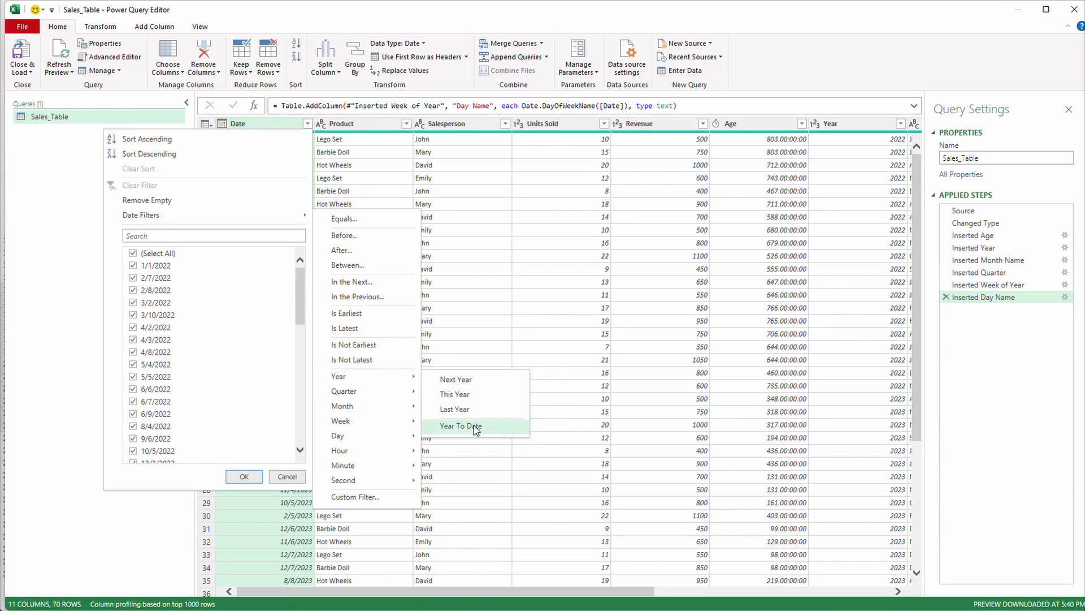
click(945, 308)
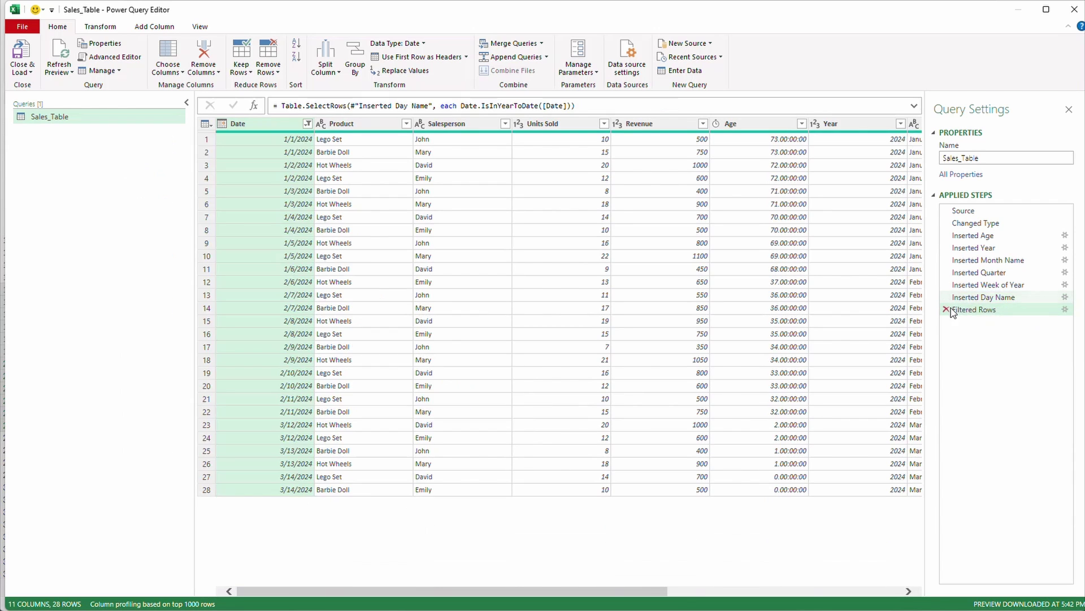
Start a custom Date filter in the Filter Rows dialog, leaving the value blank.
click(307, 123)
mouse_move(218, 217)
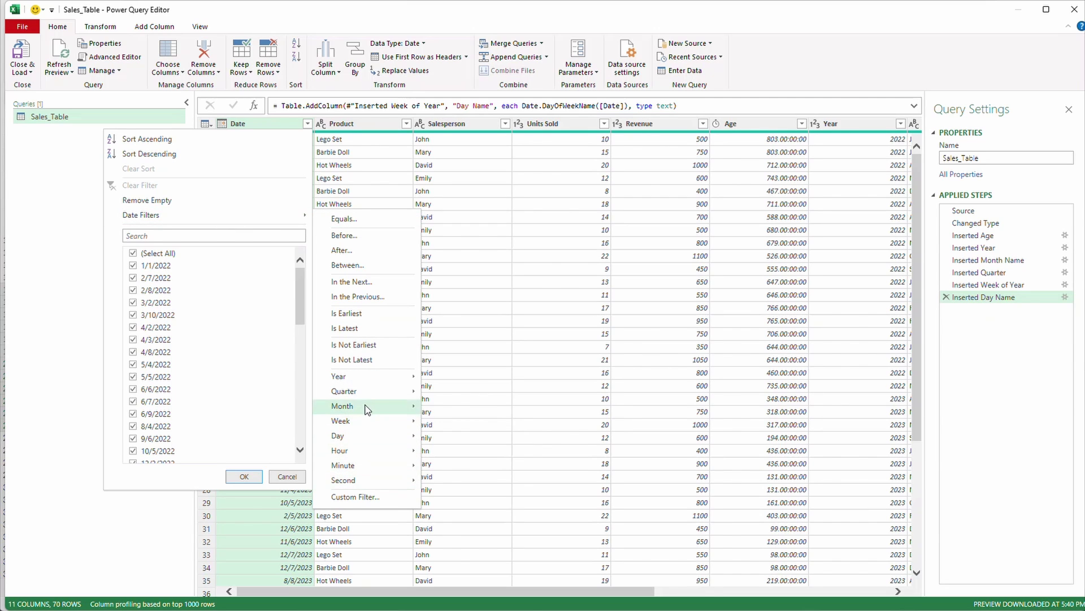
mouse_move(375, 406)
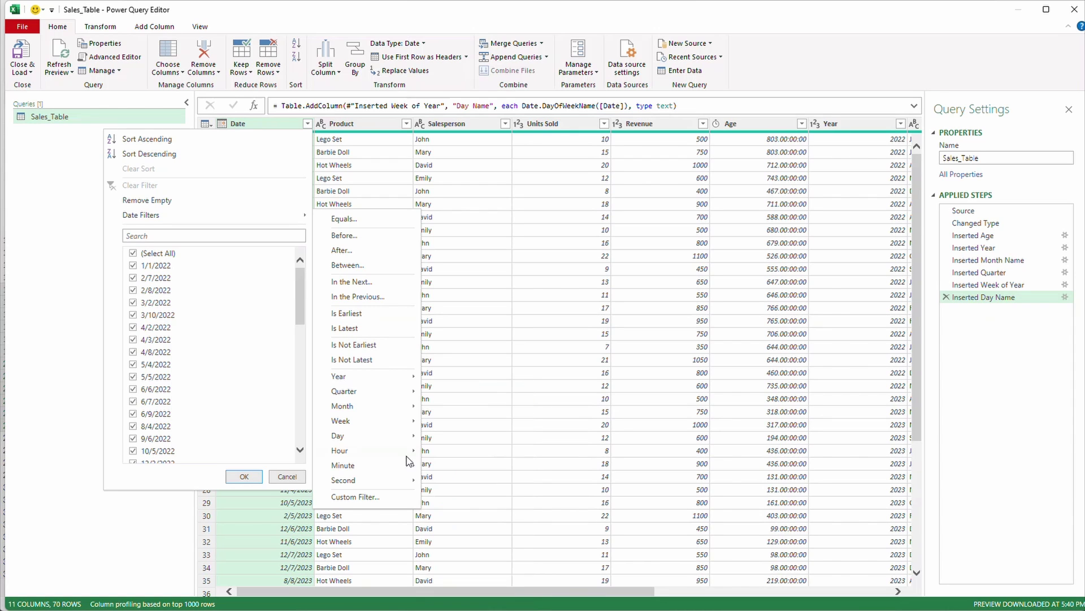
click(371, 499)
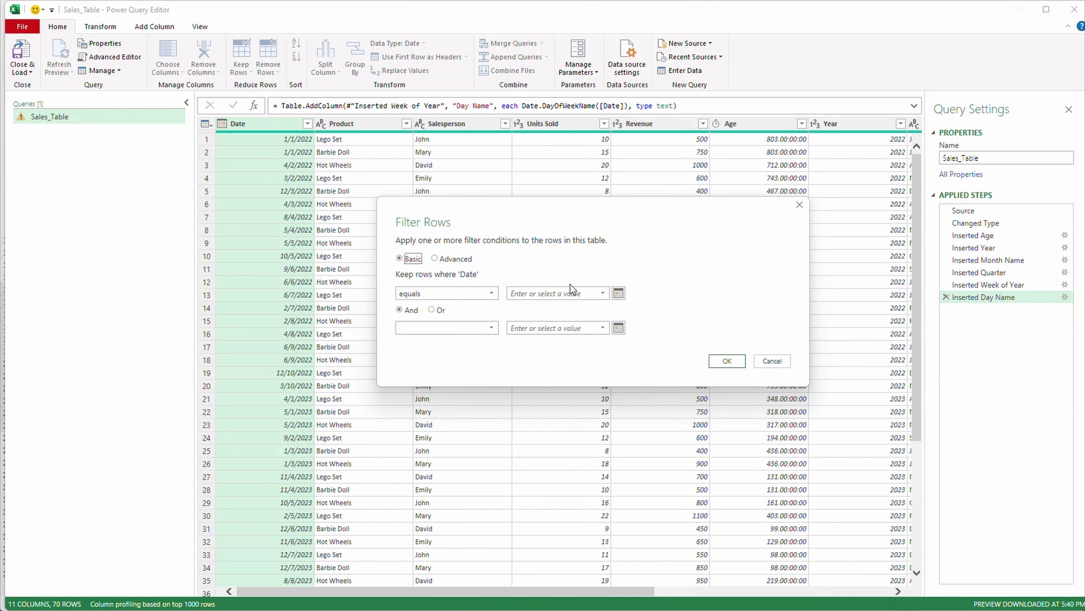
Apply an Advanced Date filter: is in month Last Month Or is in month This Month.
click(435, 259)
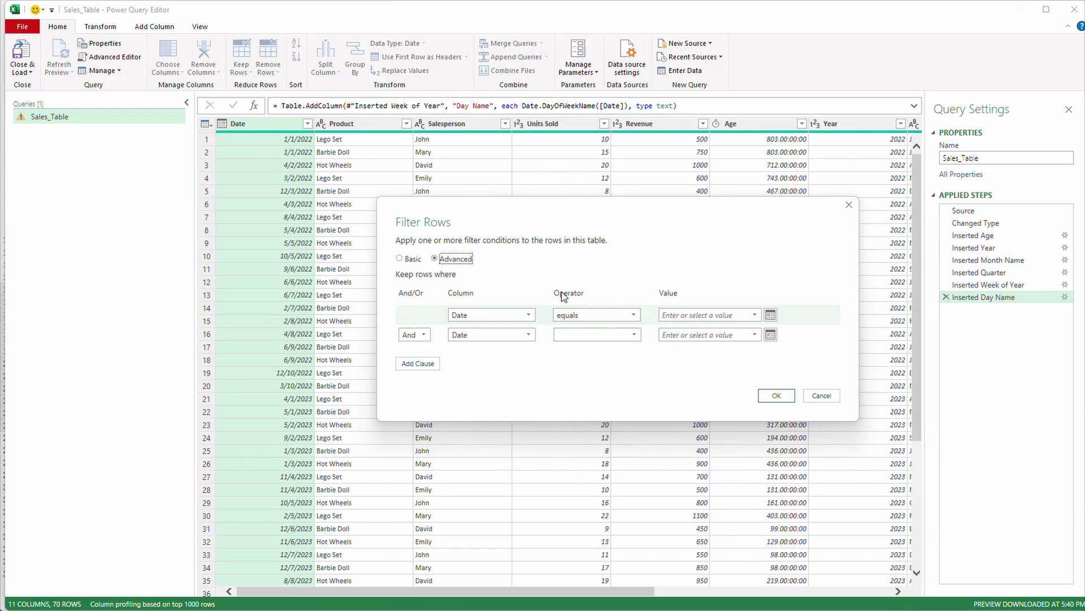
click(635, 316)
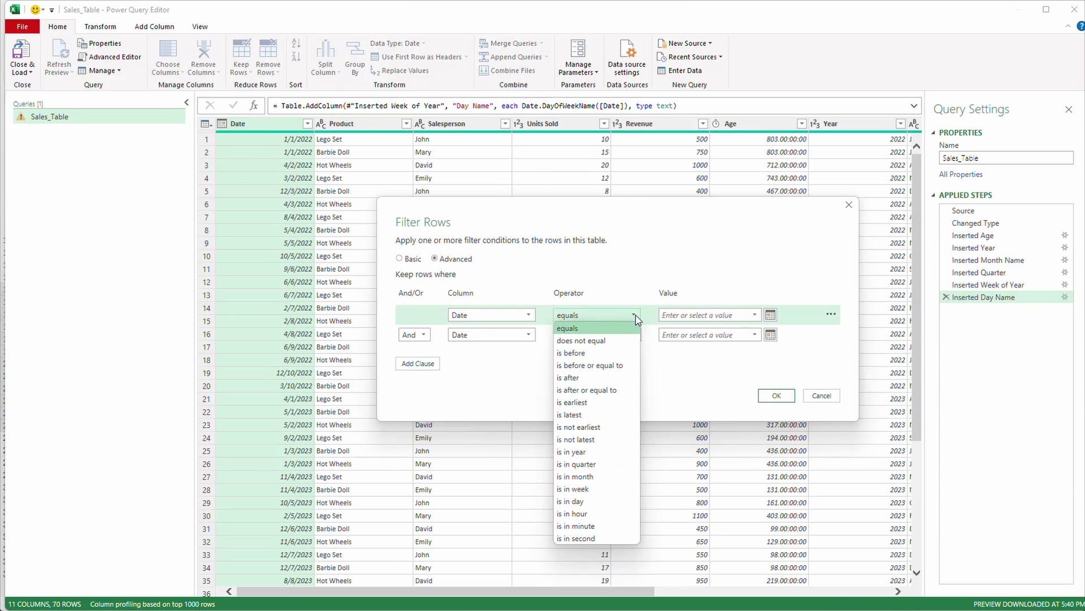
click(617, 482)
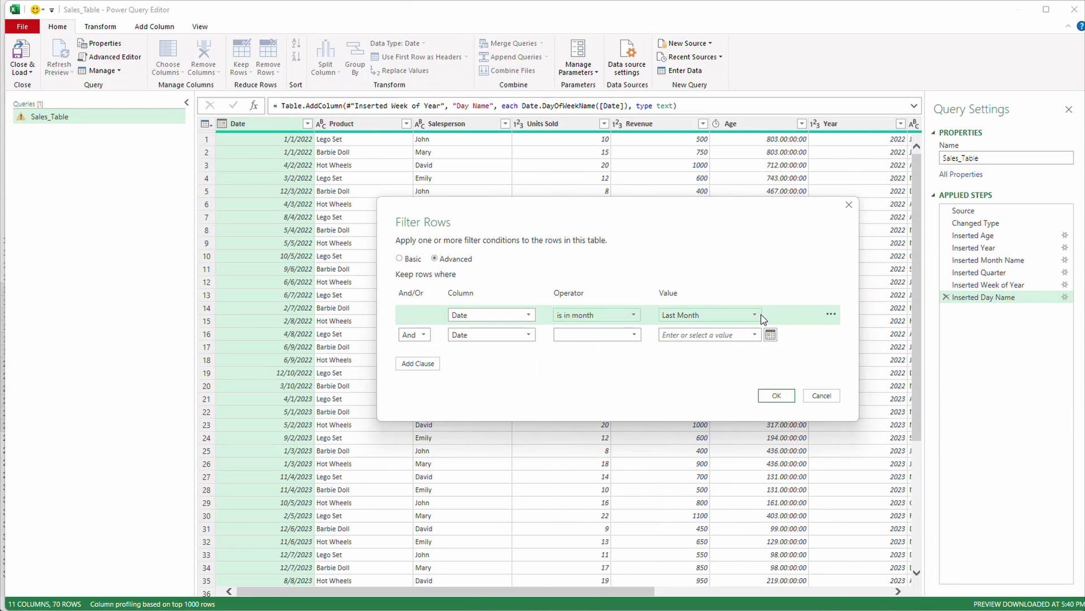
click(425, 337)
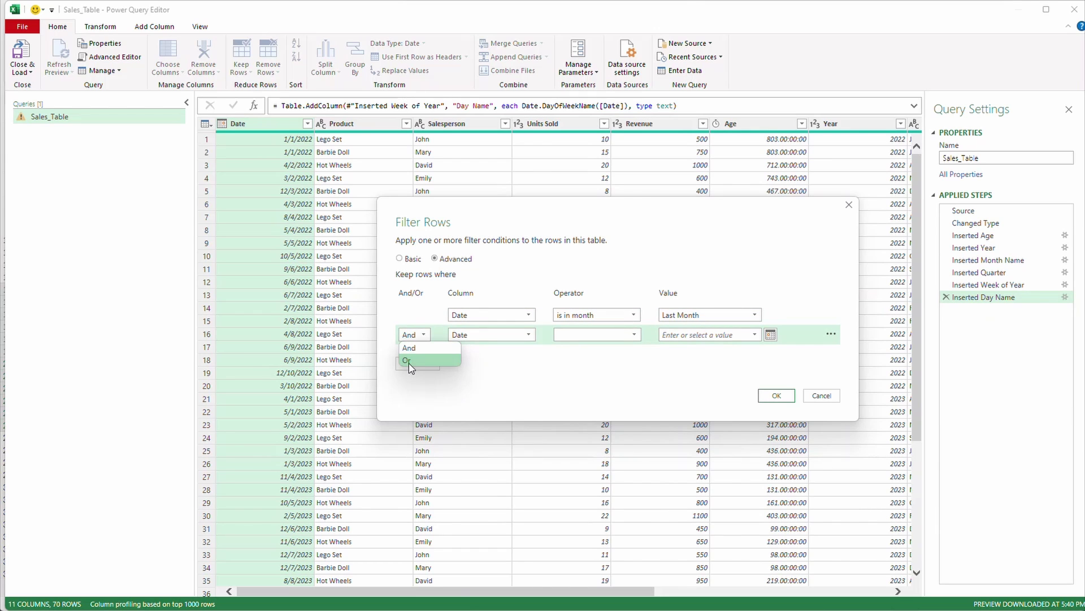
click(408, 361)
click(635, 335)
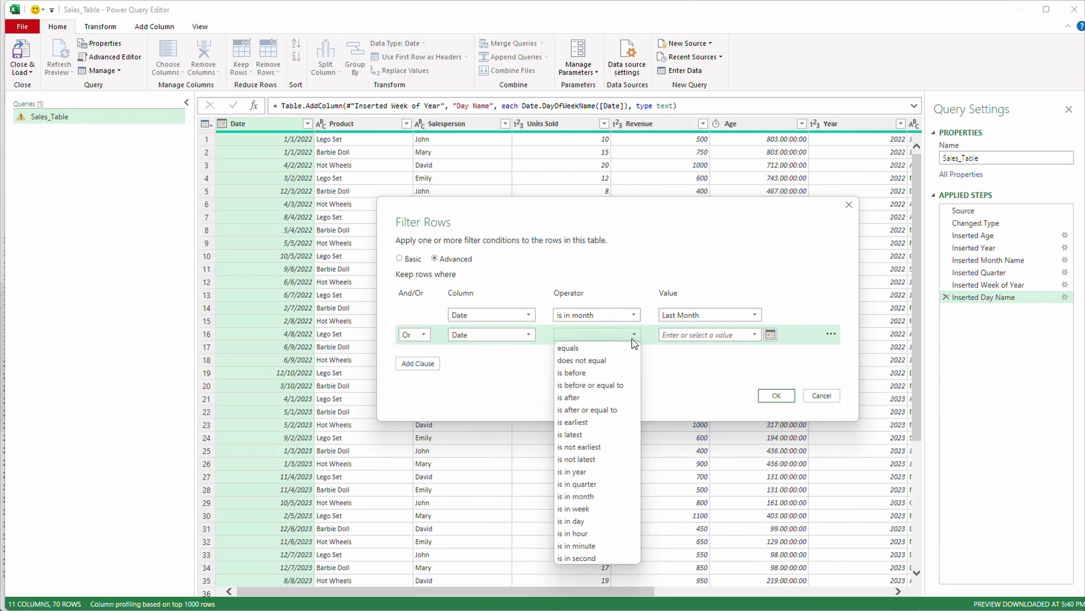
click(622, 493)
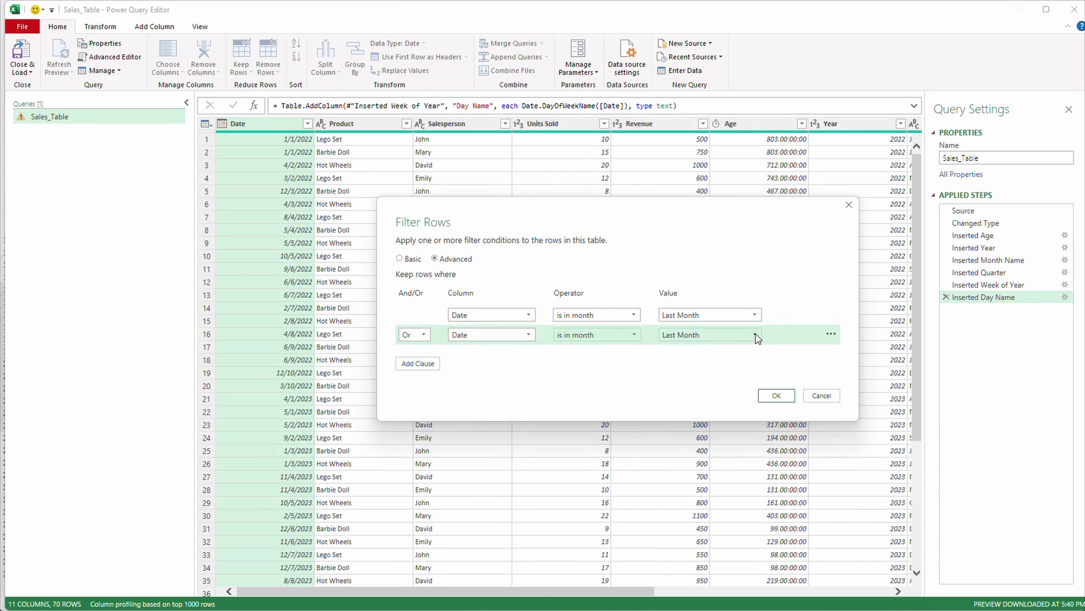
click(754, 334)
click(734, 361)
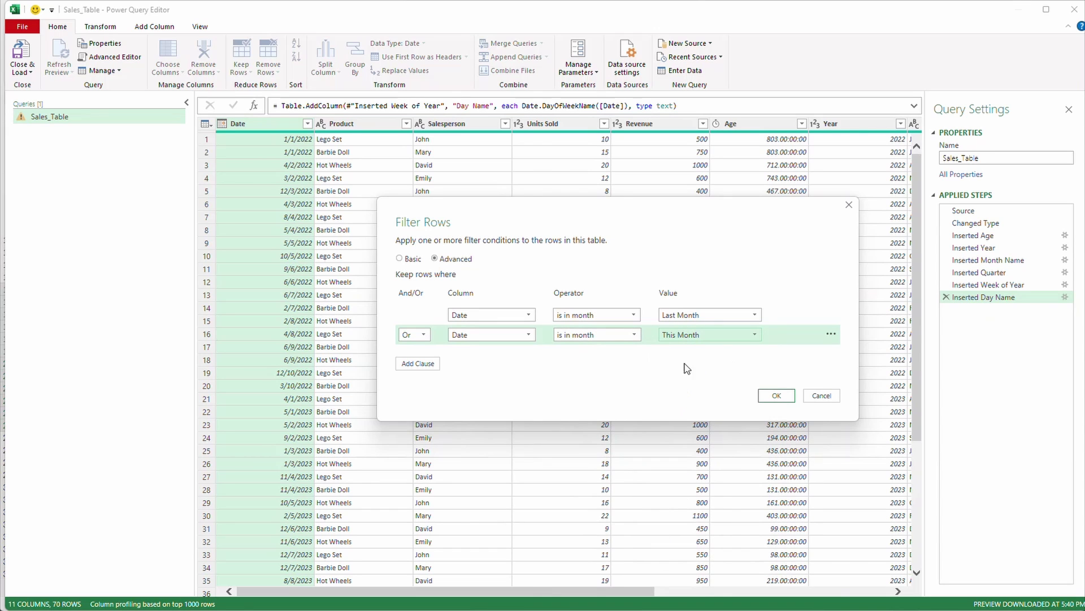
click(776, 396)
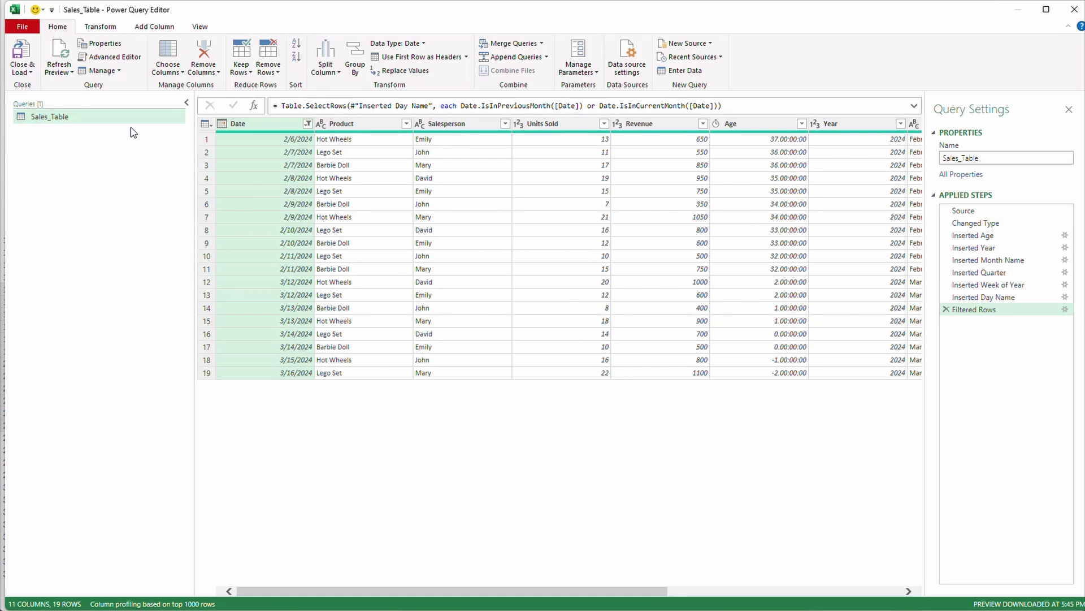
Close & Load the filtered query to Excel and autofit pivot columns G:H.
click(21, 71)
click(44, 85)
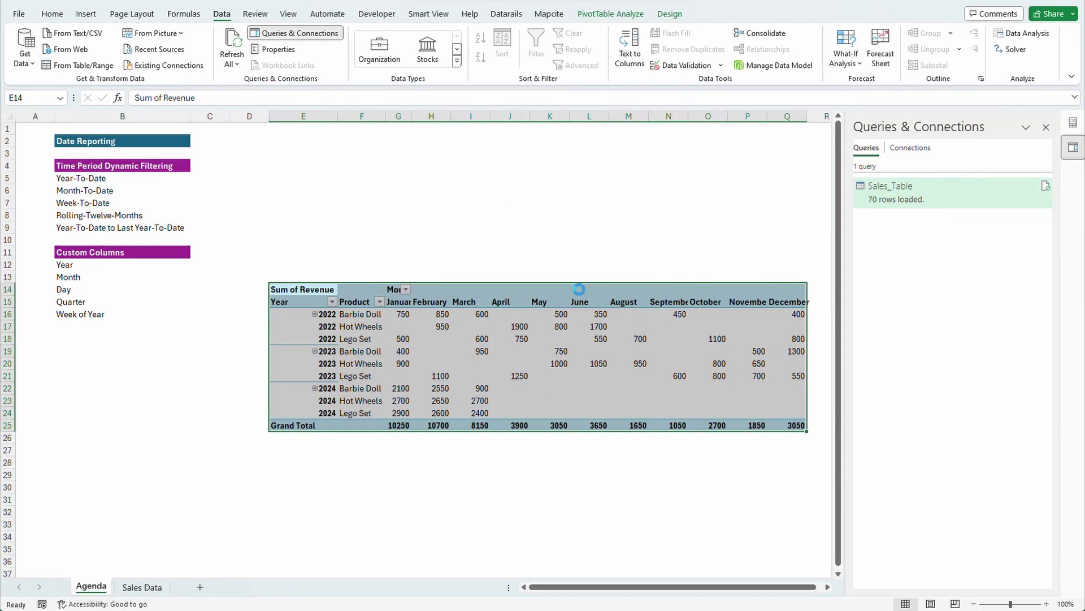
drag(398, 117, 427, 121)
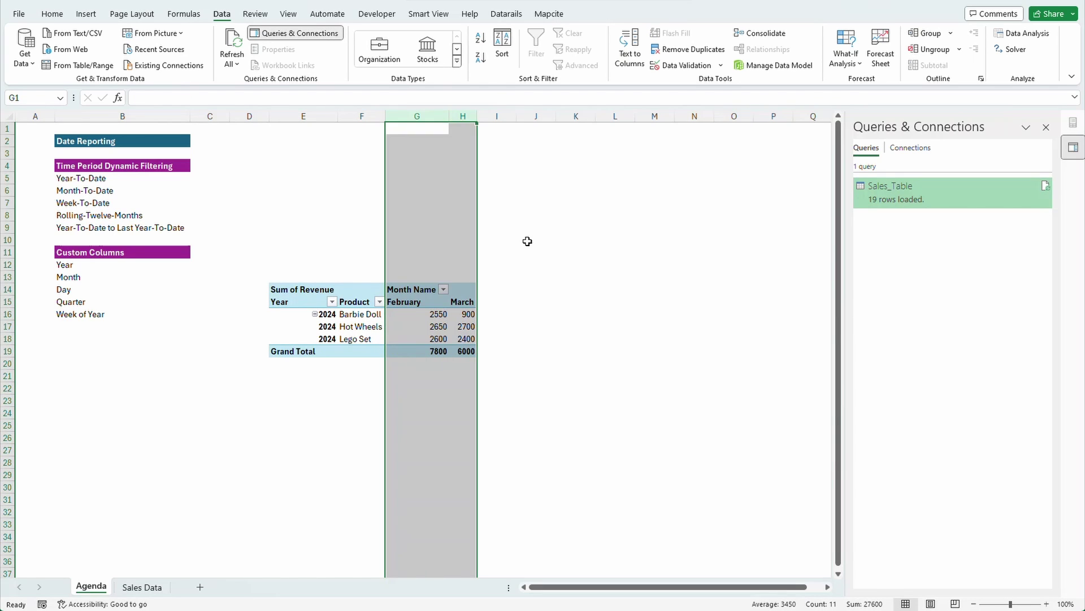
click(525, 240)
Check the February–March 2024 pivot values, then reopen Sales_Table in Power Query.
click(526, 322)
click(465, 343)
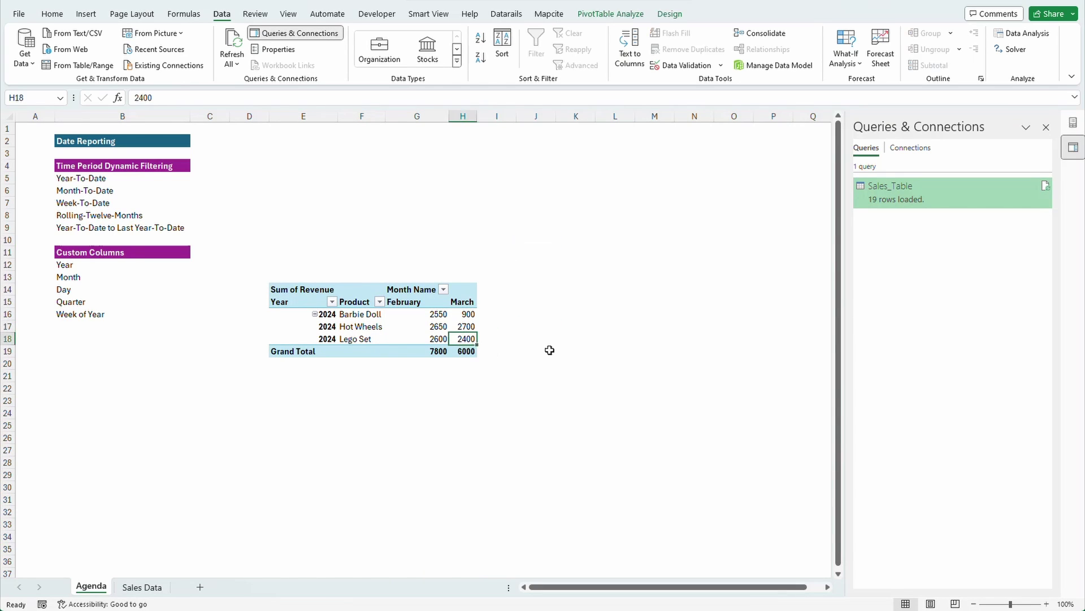
click(553, 376)
double_click(908, 189)
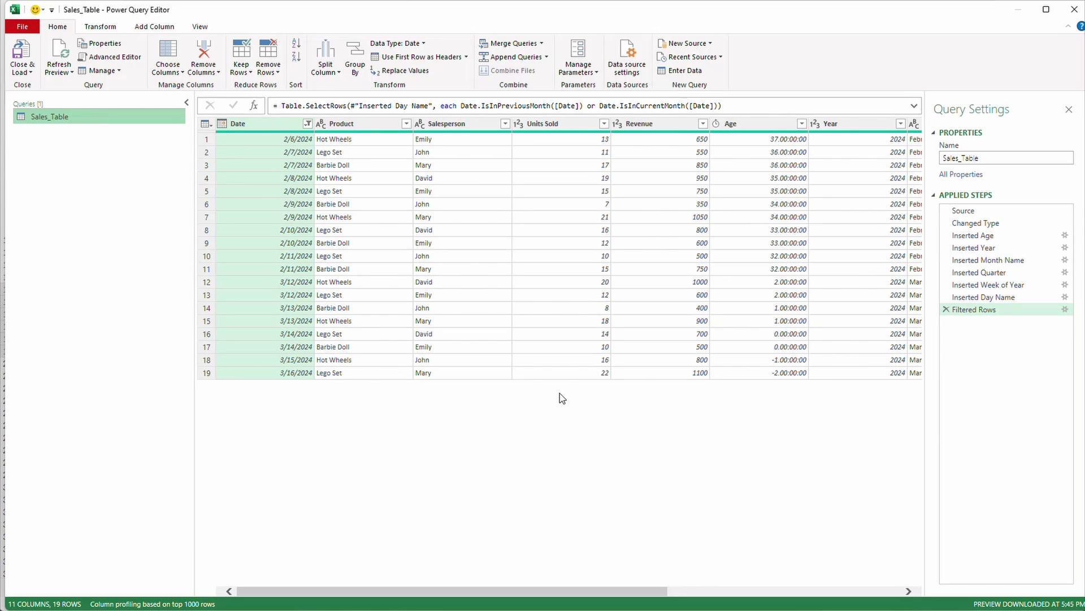
Delete the month filter step and filter Date to the previous 365 days.
click(946, 309)
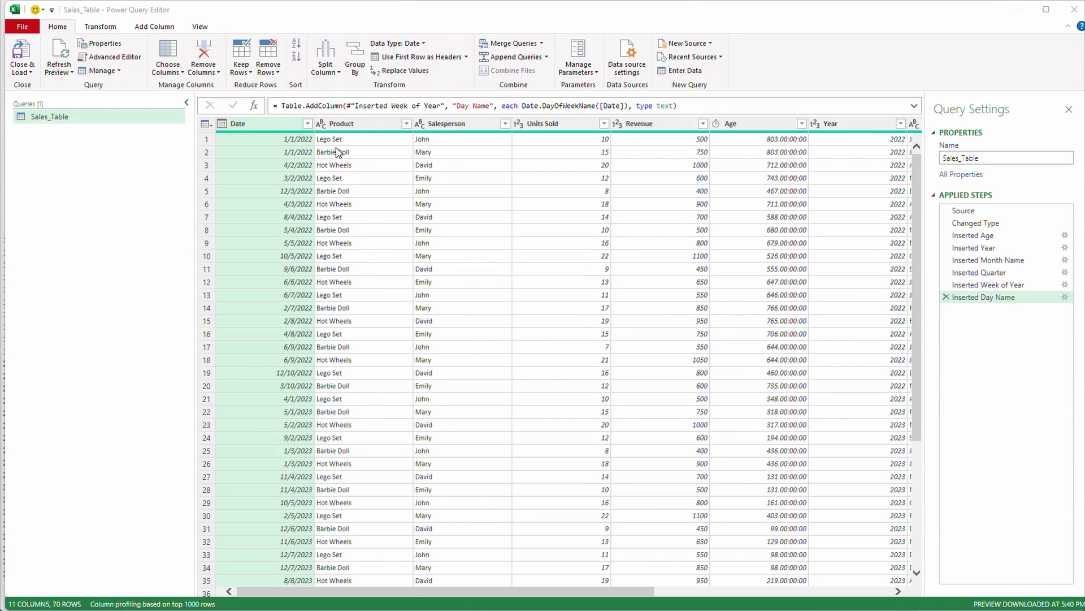
click(308, 124)
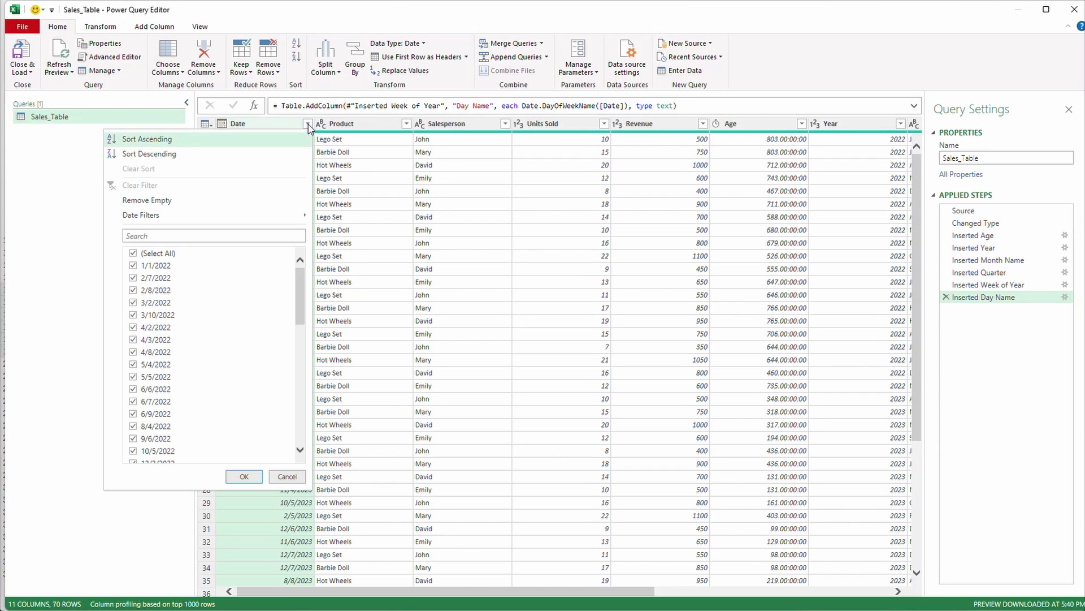
mouse_move(260, 215)
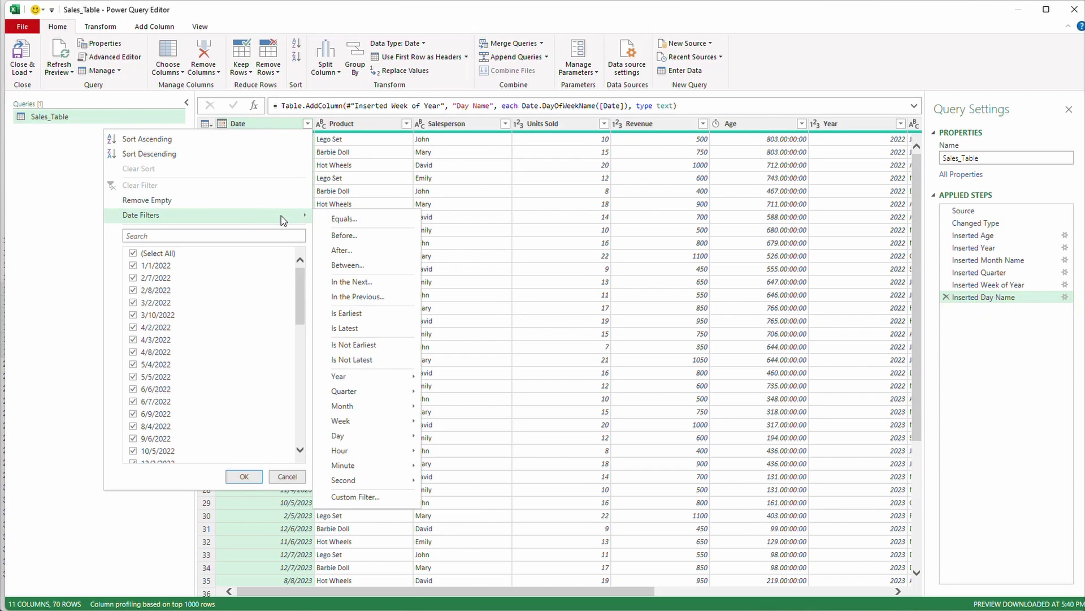
click(359, 298)
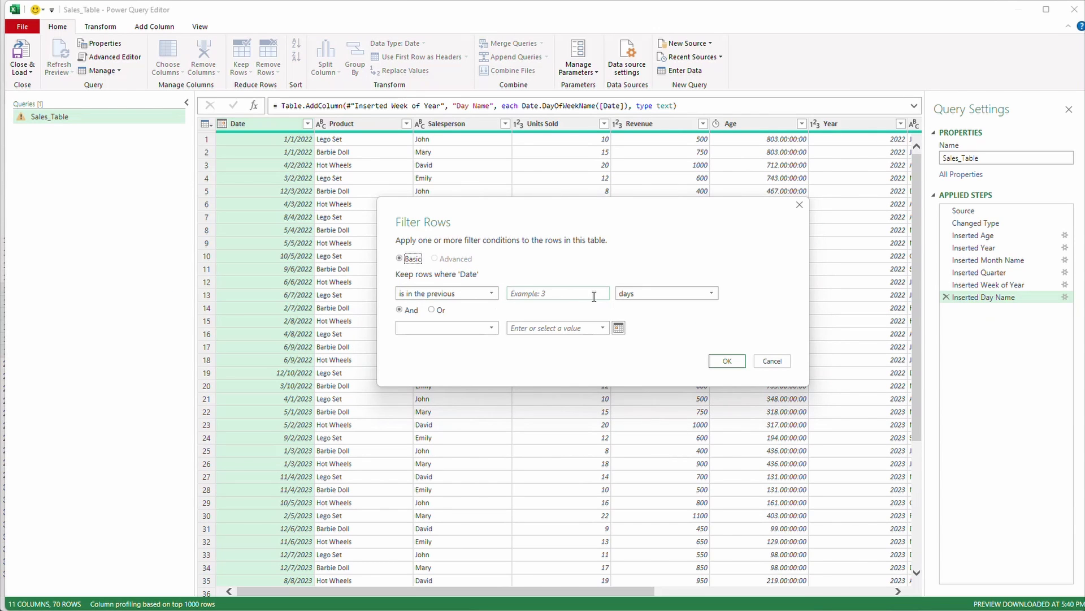
click(548, 289)
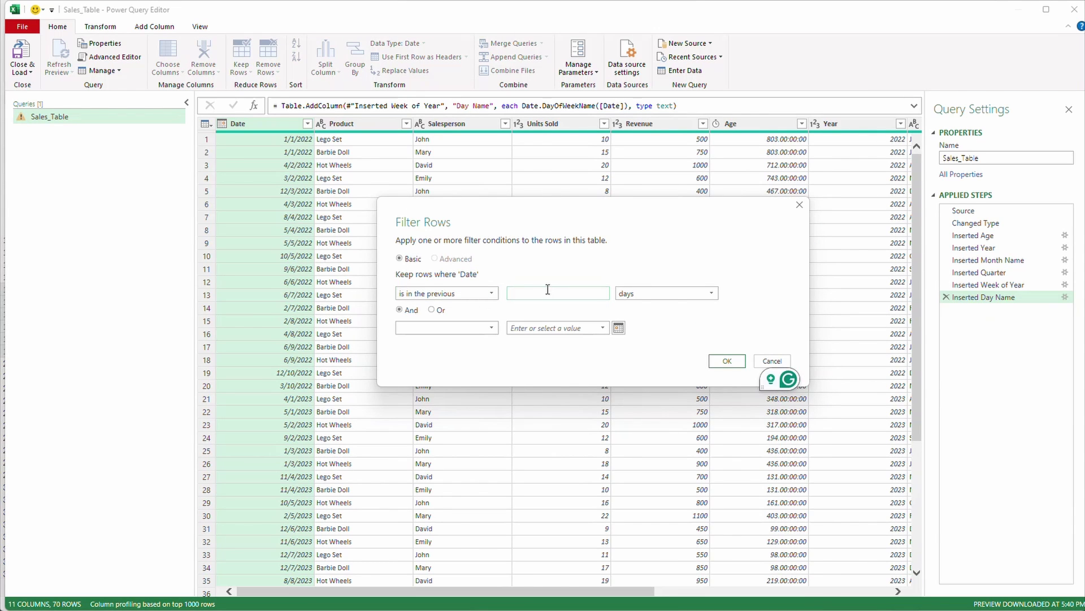
text(365)
Add an Or condition 'is in day Today', apply the filter, and Close & Load to Excel.
click(434, 309)
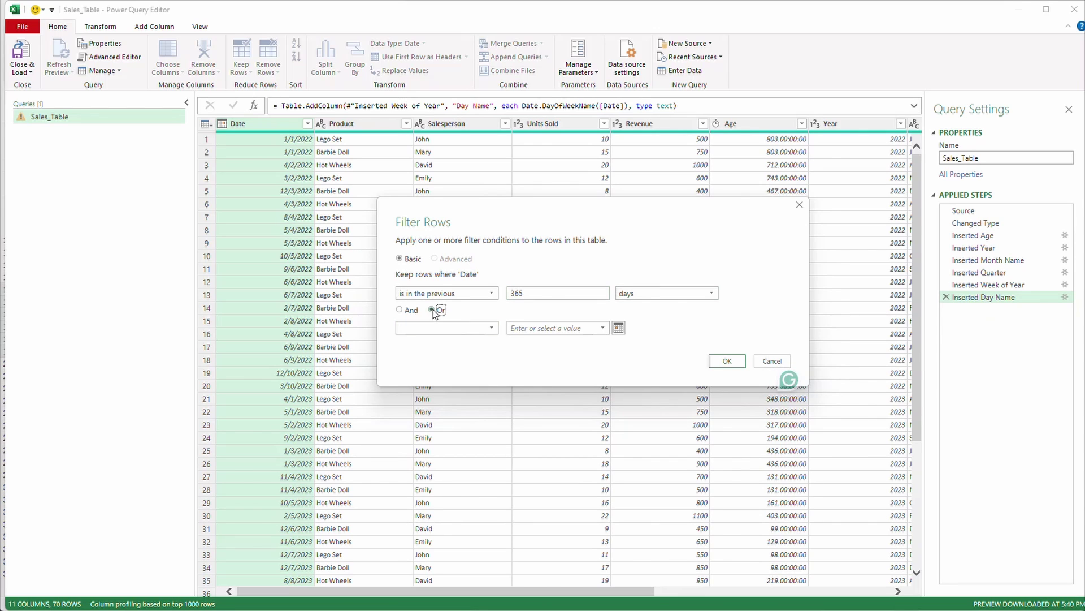
click(458, 330)
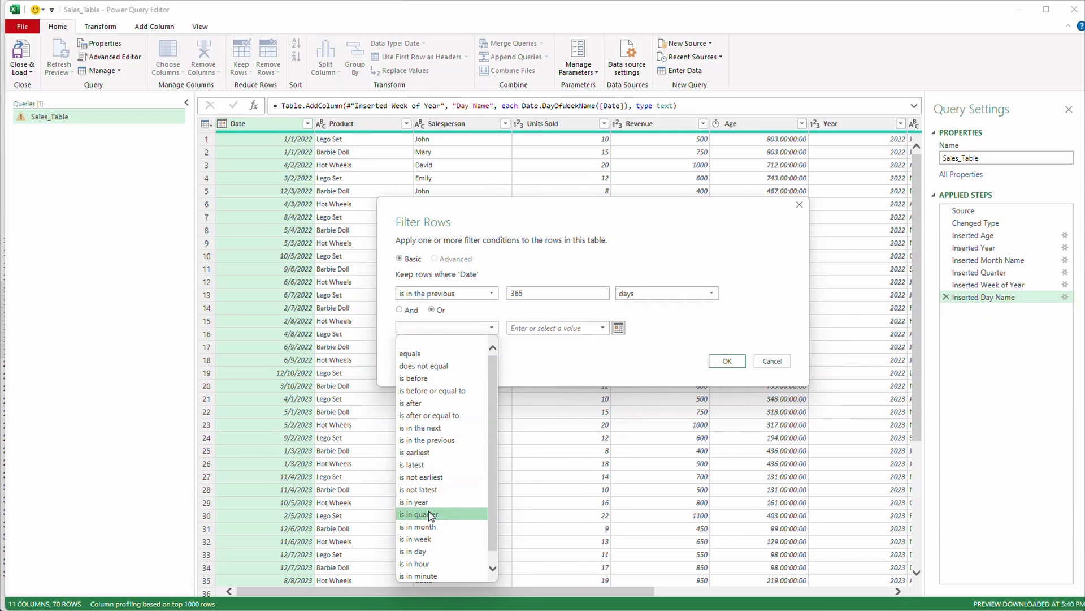
click(421, 552)
click(602, 328)
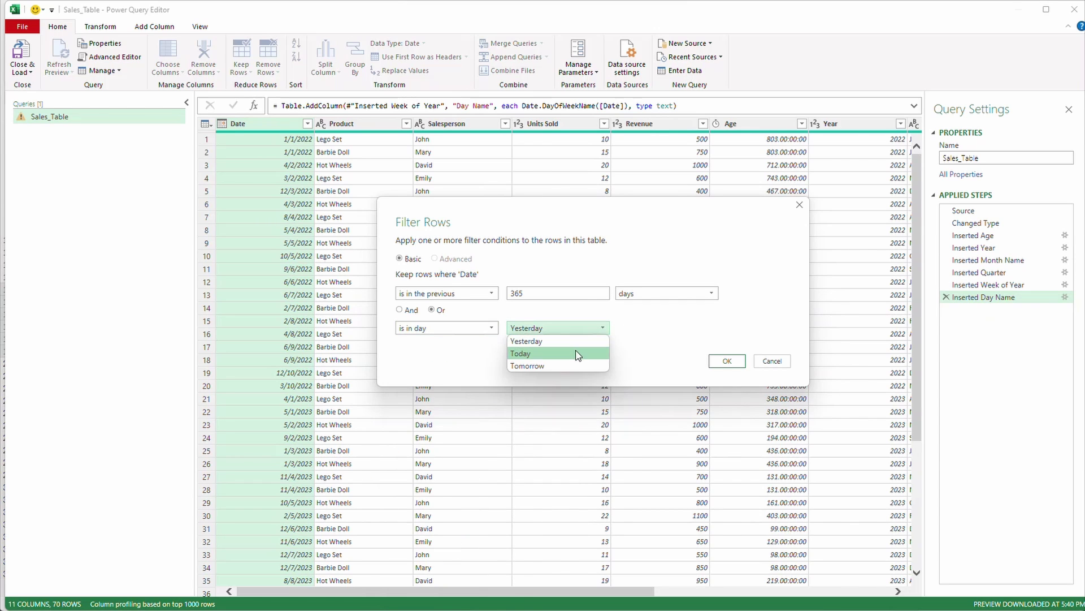
click(575, 356)
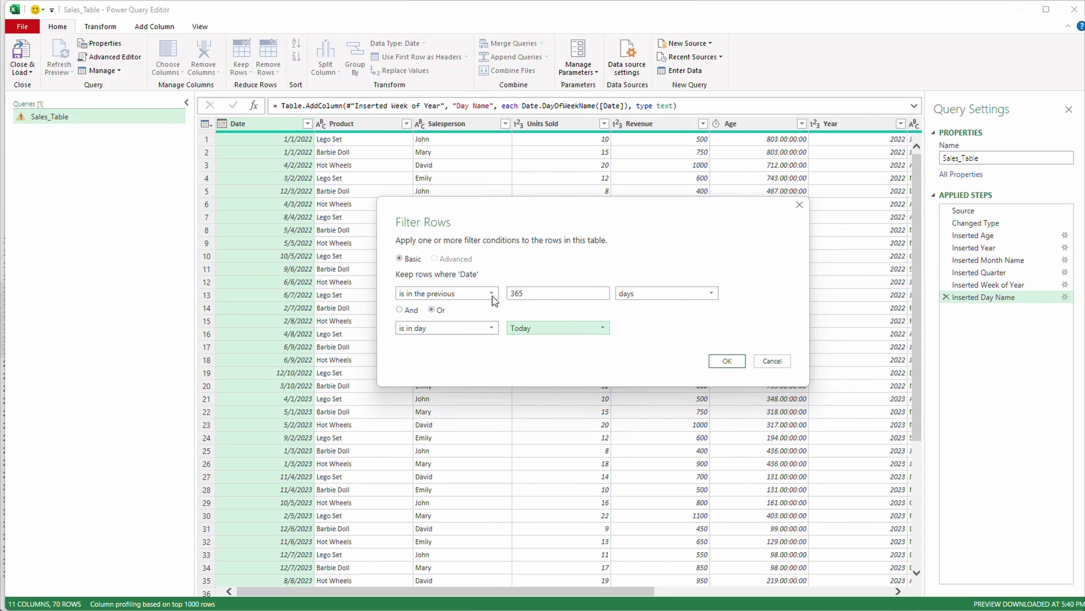
click(732, 362)
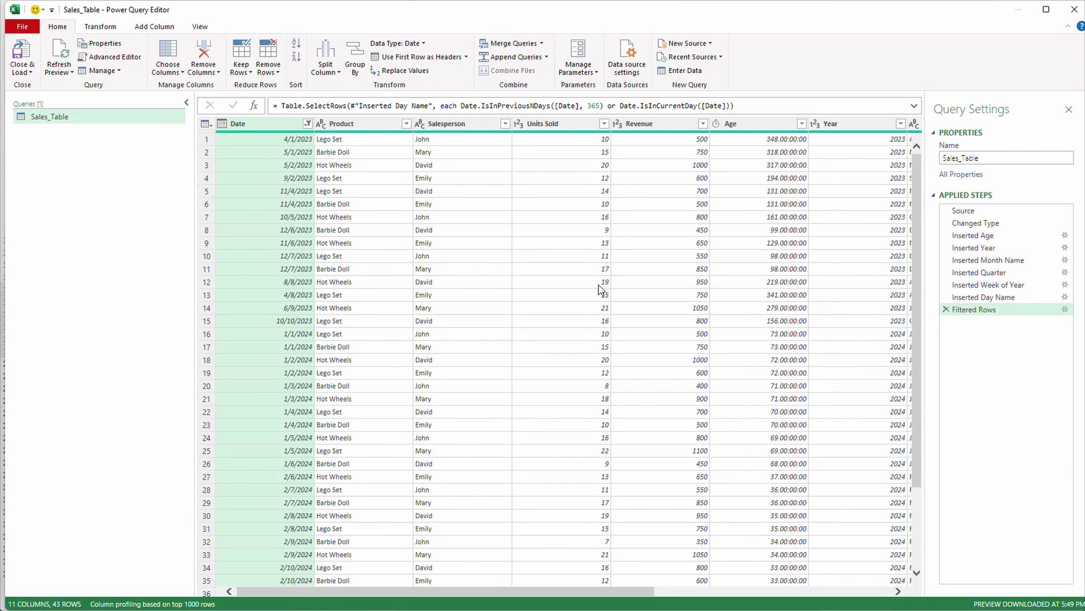
click(30, 76)
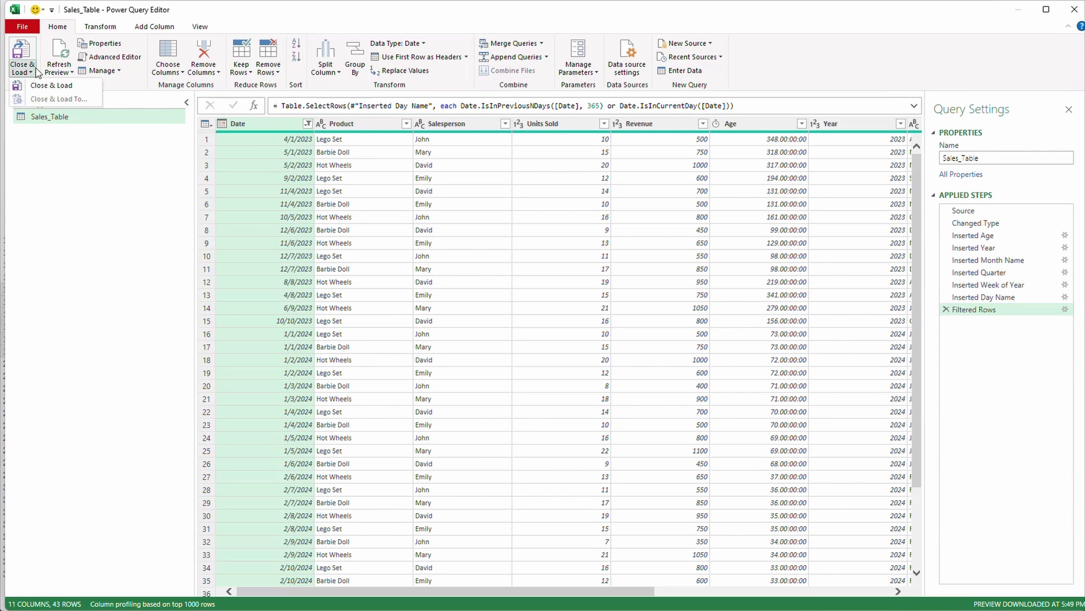
click(69, 90)
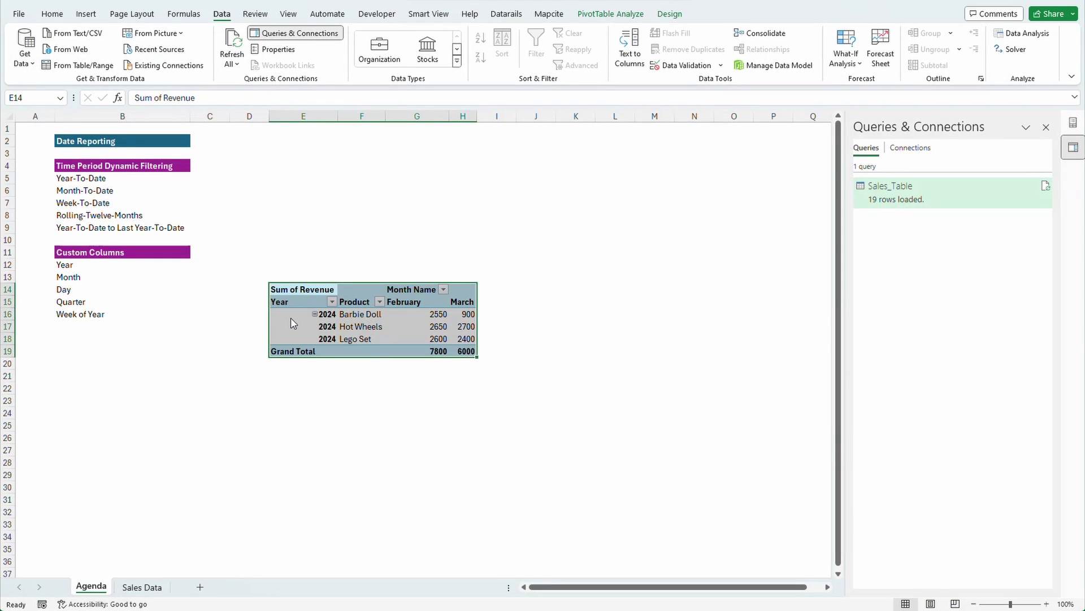
Refresh All with Ctrl+Alt+F5 and close the Queries pane to widen the sheet.
key(ctrl+alt+F5)
click(375, 462)
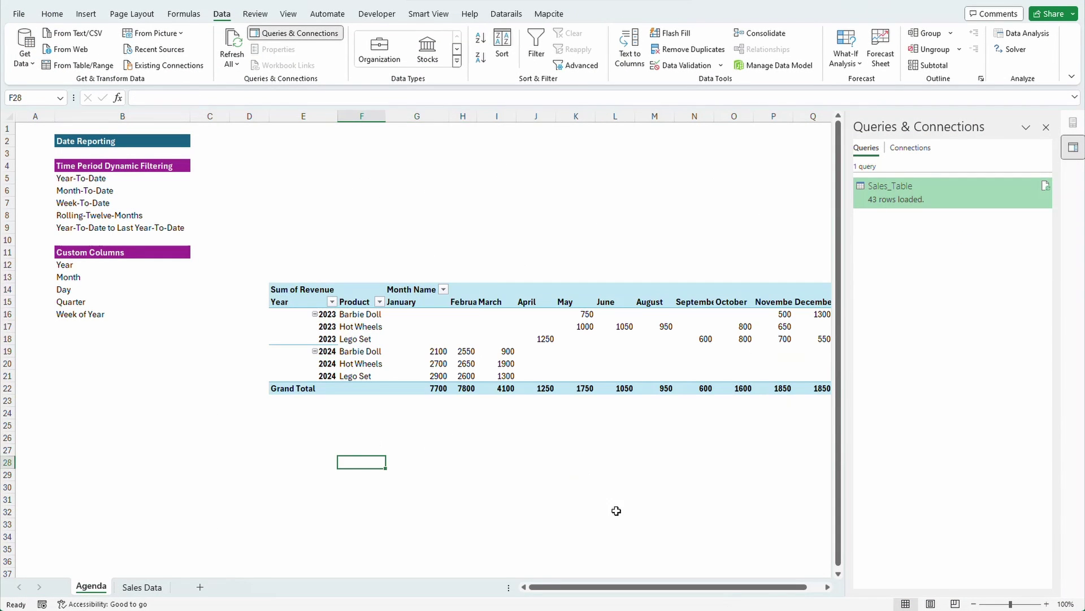
drag(642, 586, 655, 590)
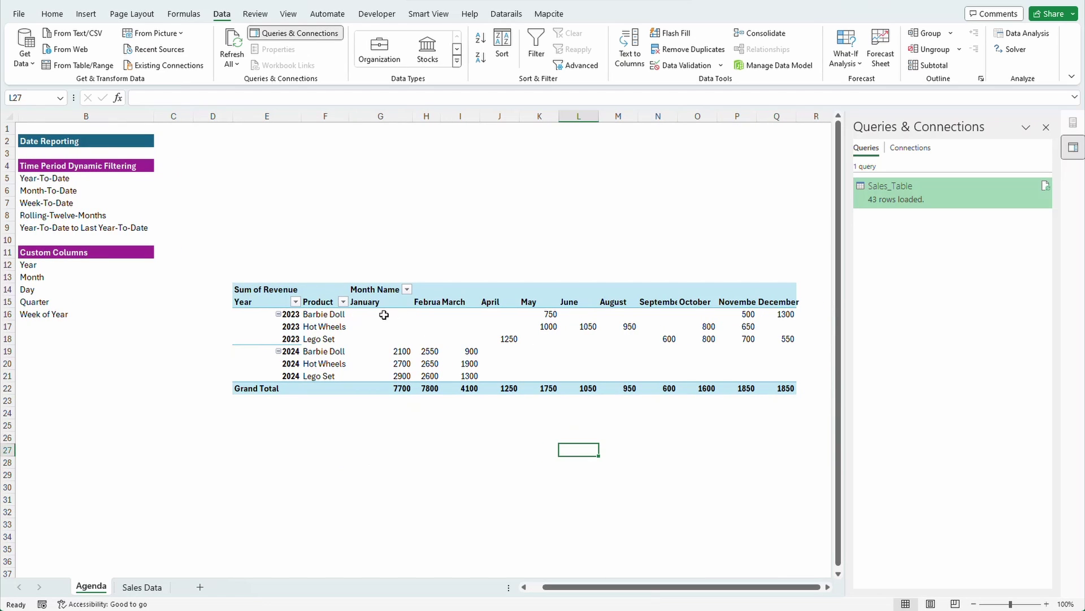
drag(381, 314, 789, 340)
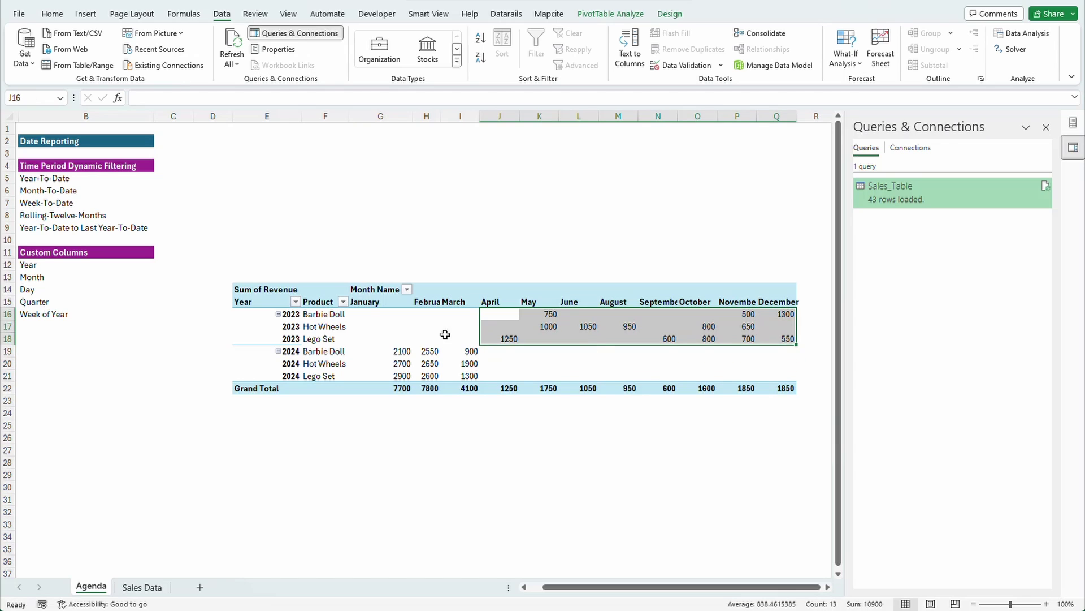
click(474, 510)
click(1046, 127)
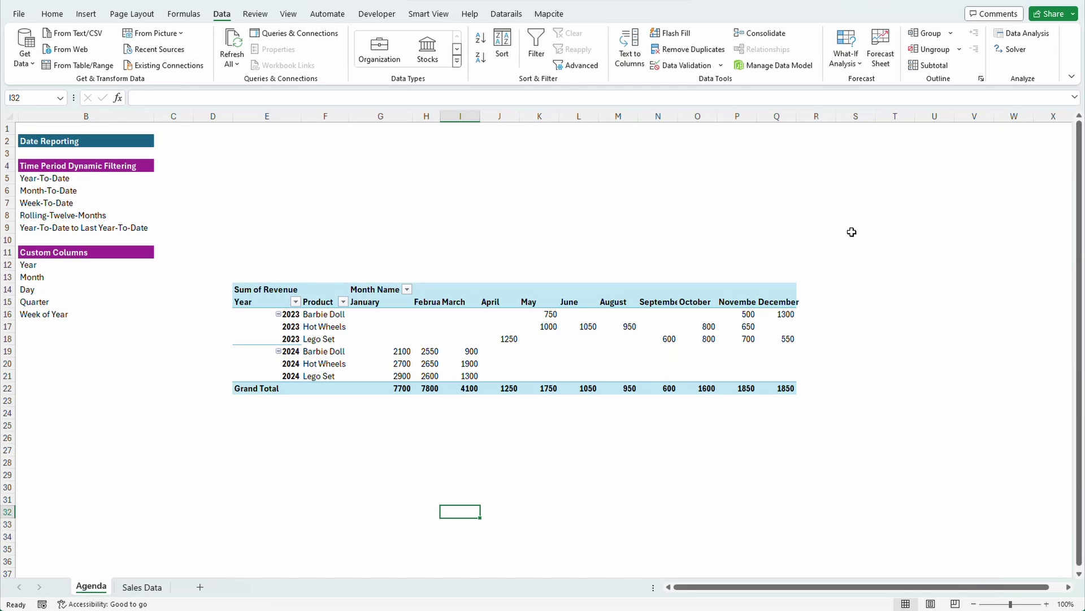
Inspect the refreshed pivot's 2023 and 2024 January–March revenue values.
click(484, 339)
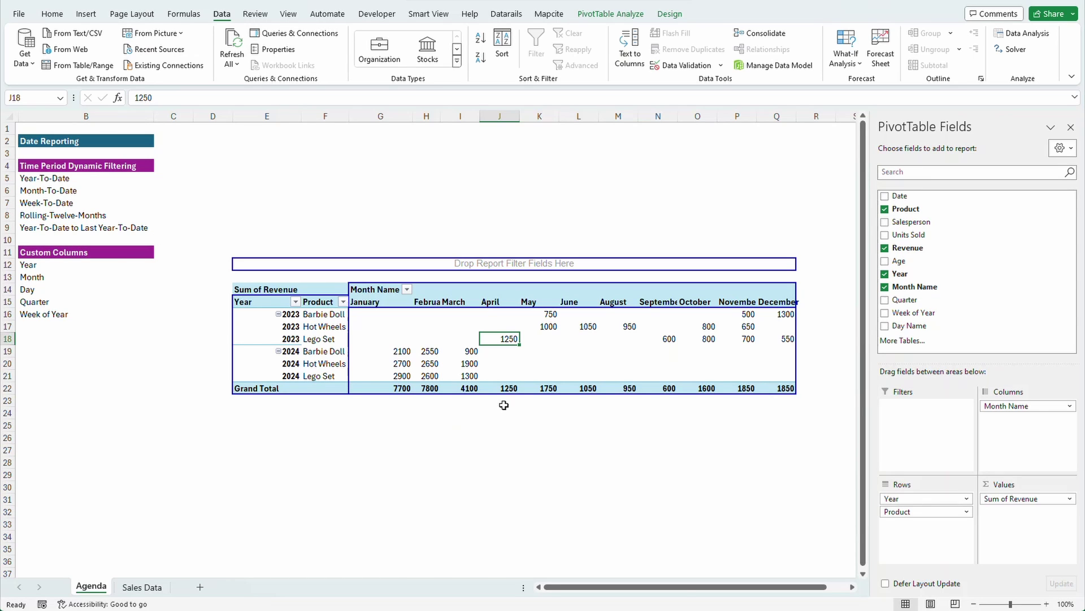
click(546, 438)
click(394, 352)
drag(395, 352, 471, 382)
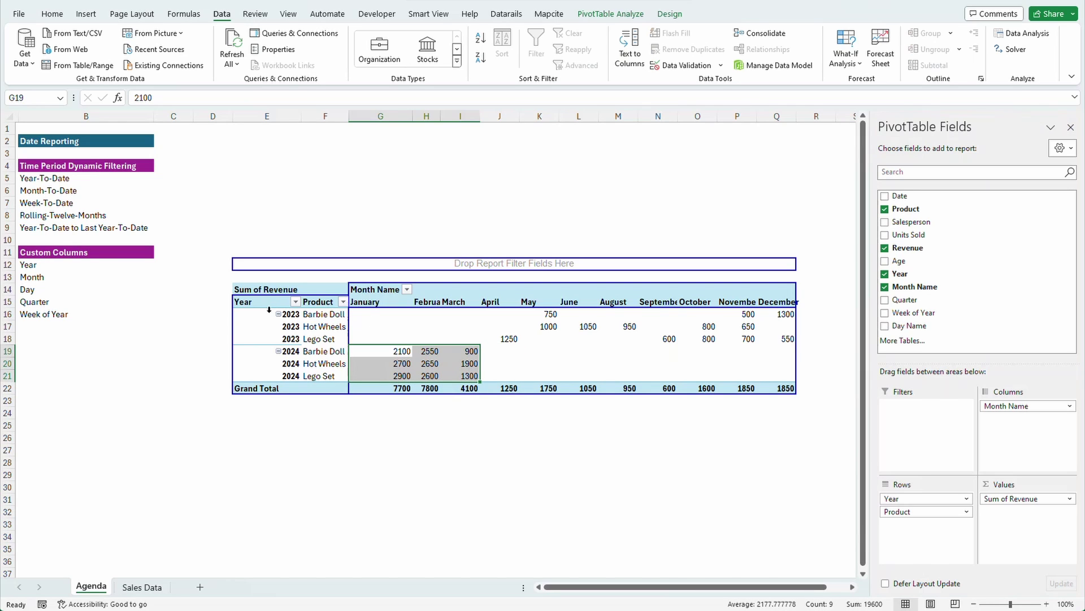
drag(376, 312, 472, 343)
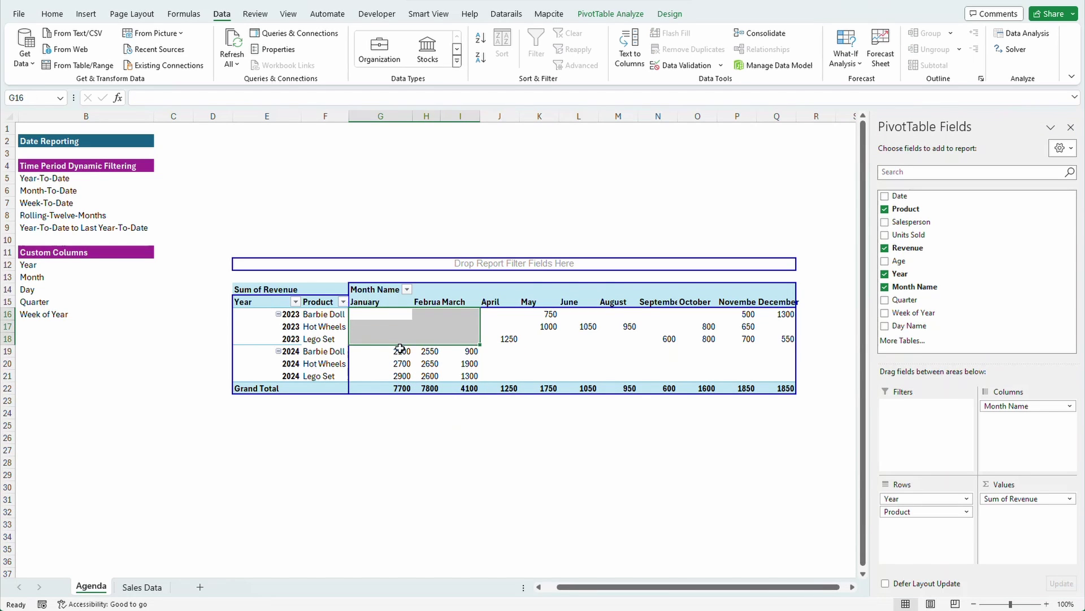
drag(398, 351, 467, 376)
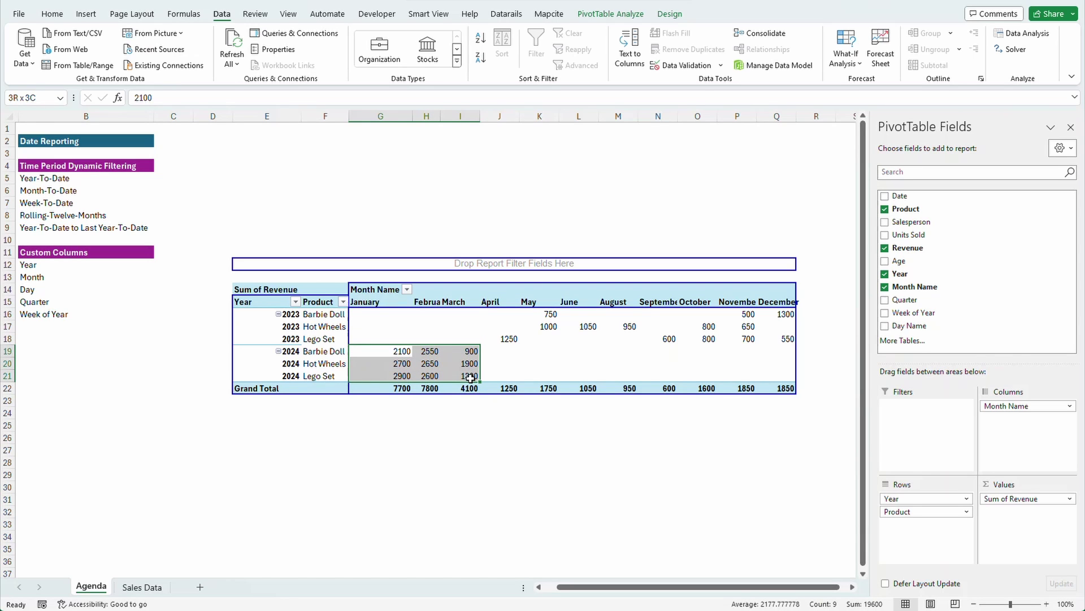
click(455, 423)
click(427, 351)
Reopen Sales_Table from Queries & Connections and delete its Filtered Rows step.
click(298, 35)
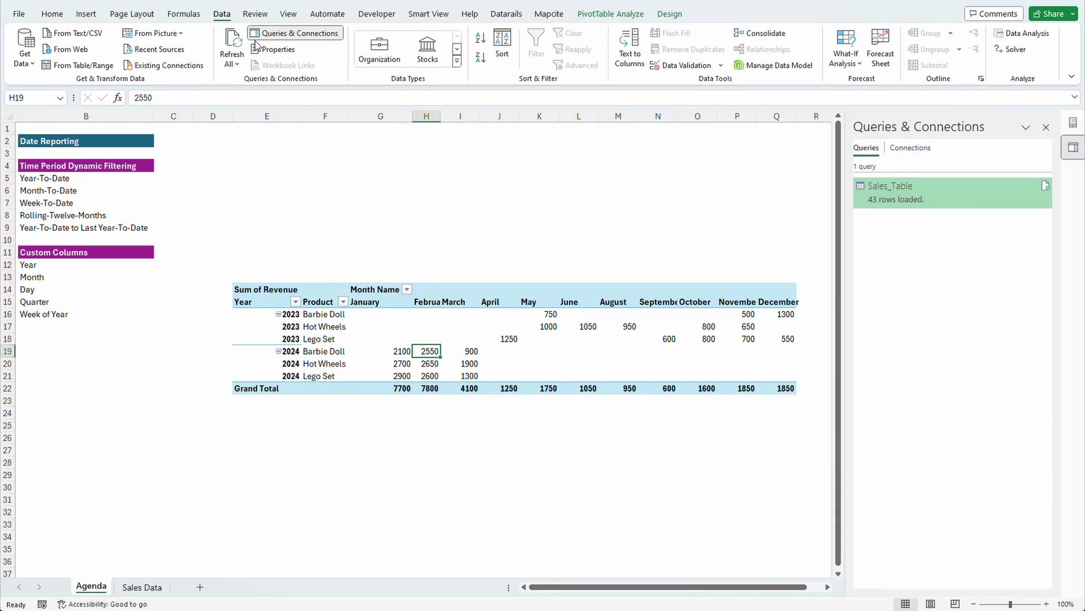
double_click(912, 196)
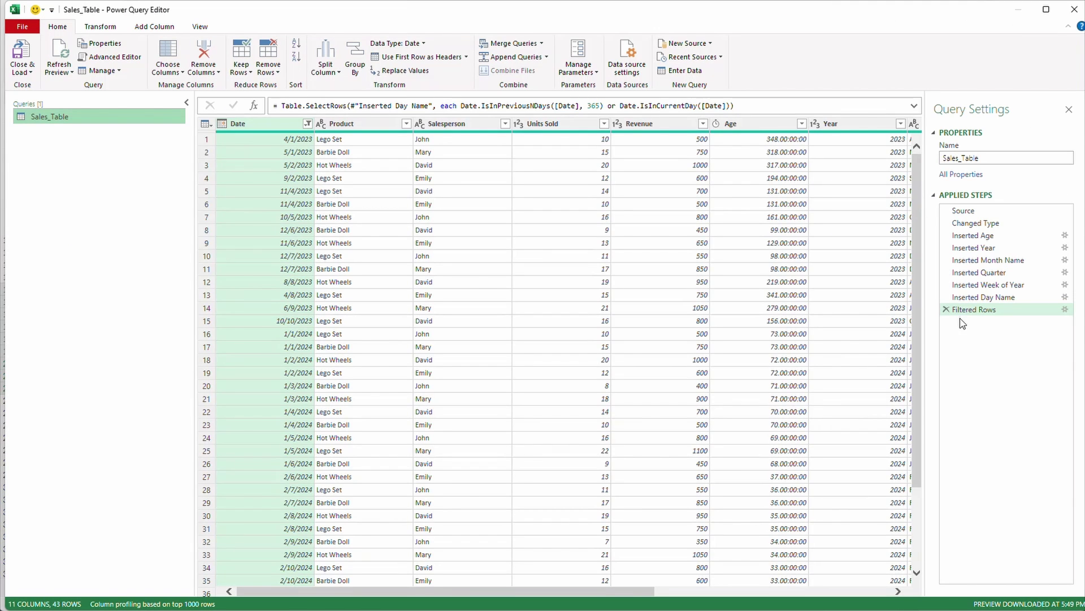
click(945, 310)
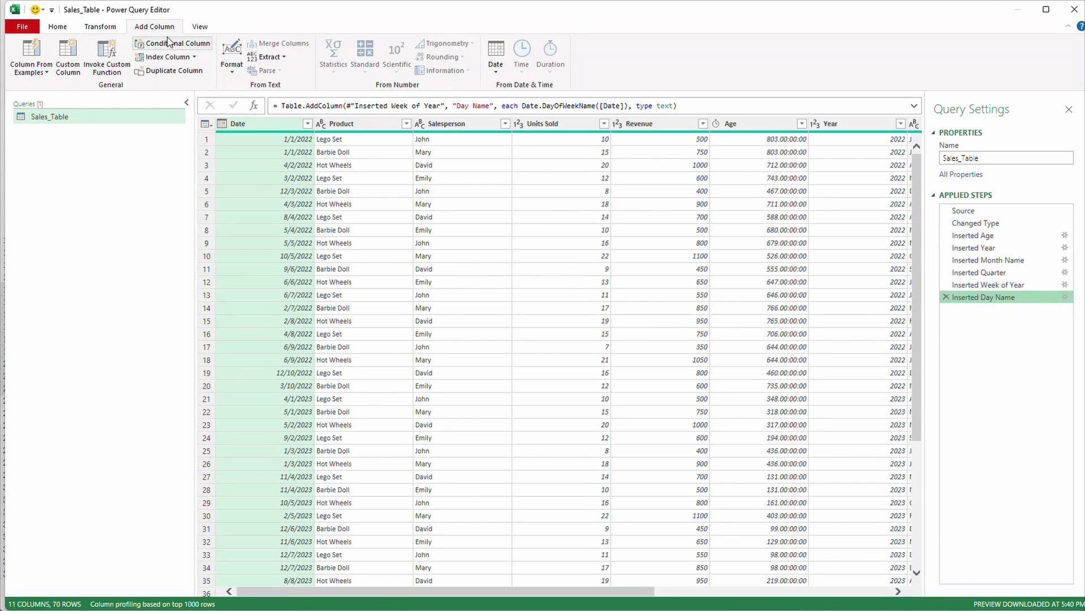
Start a custom column named Filter with a formula beginning Date.Year(.
click(68, 53)
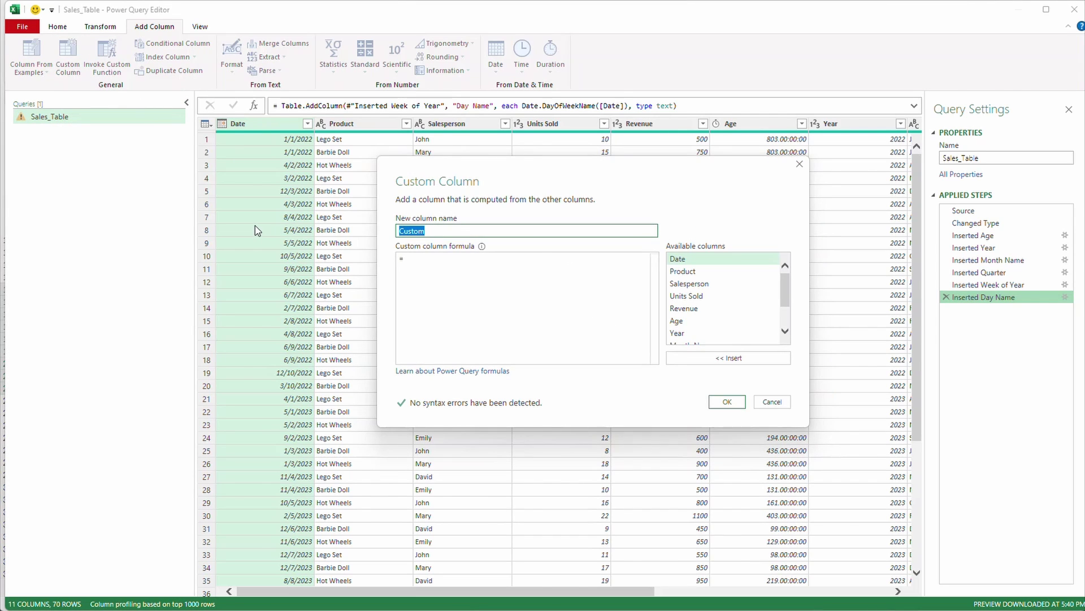
text(Filter)
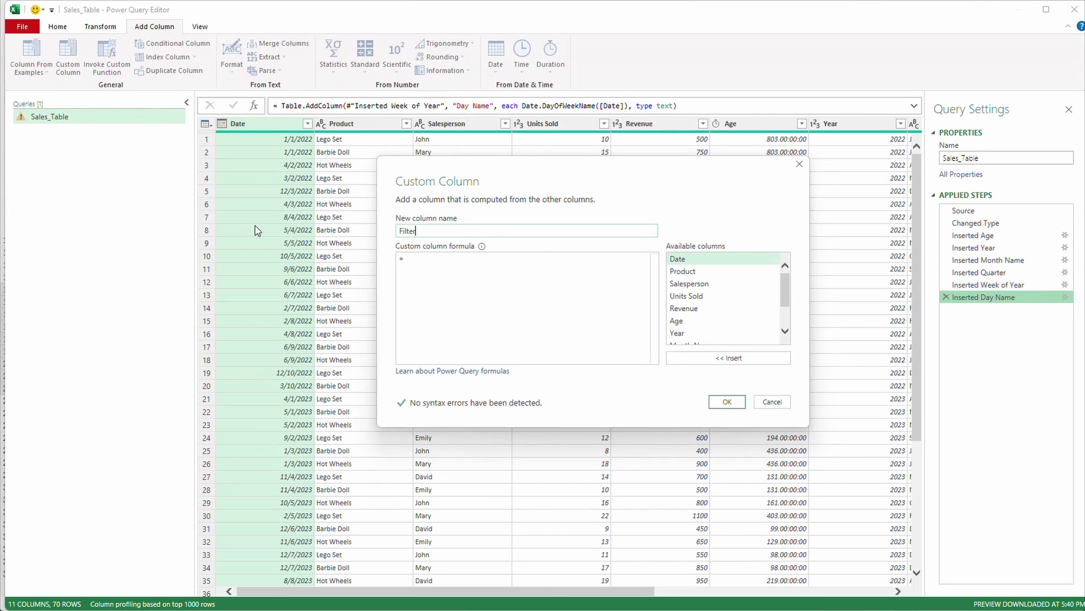
click(481, 271)
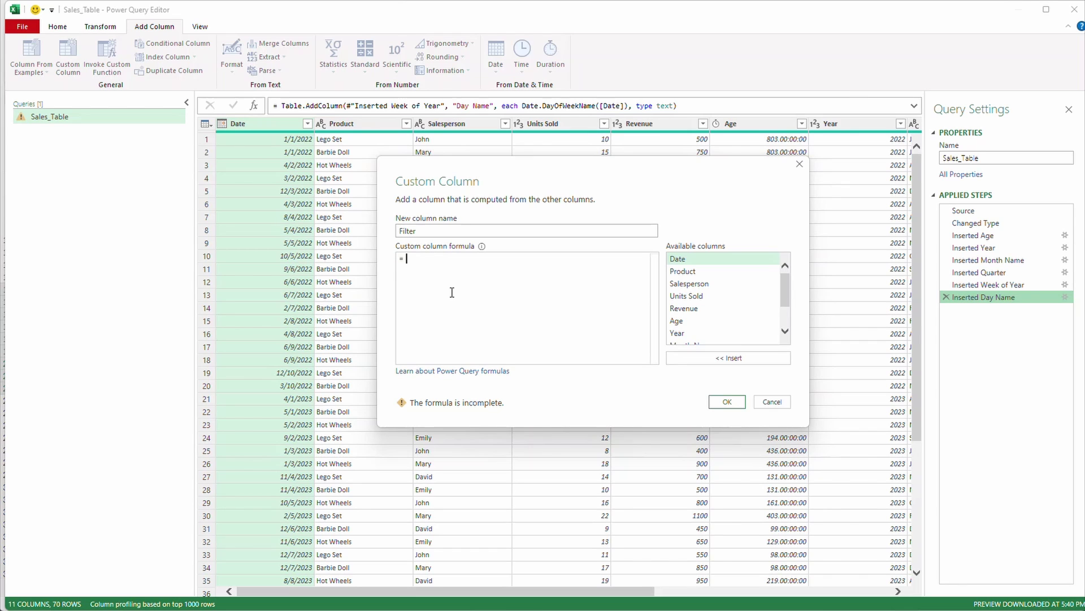
text(Date)
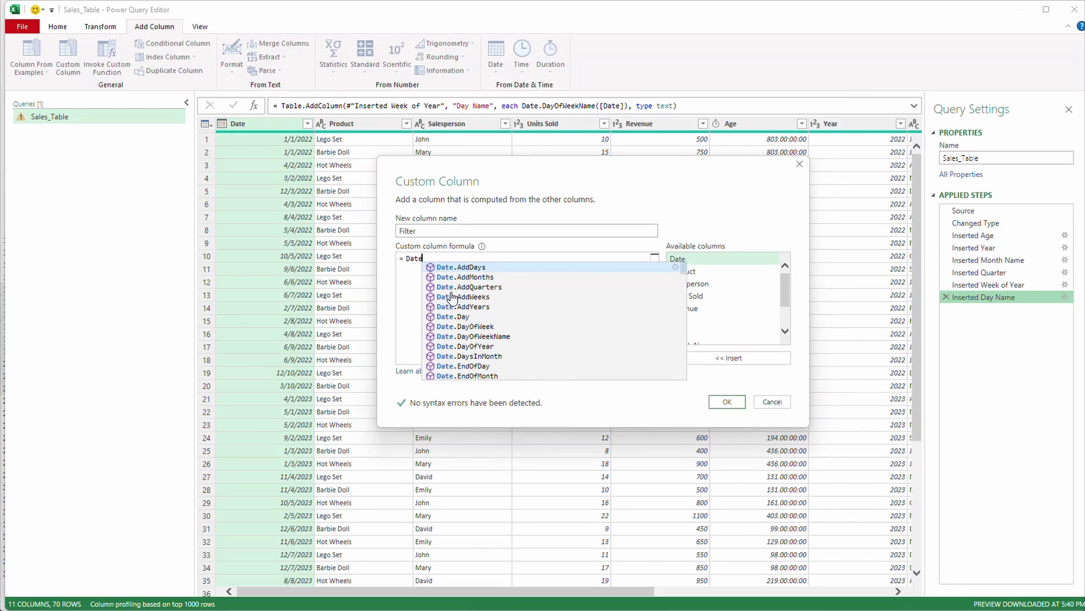
text(.)
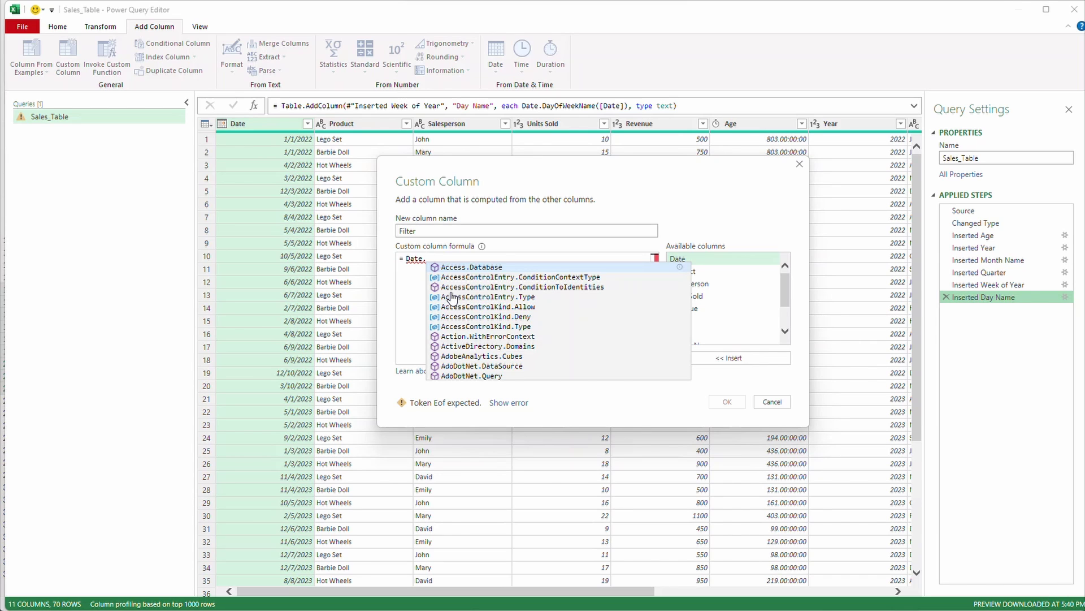
text(Ya)
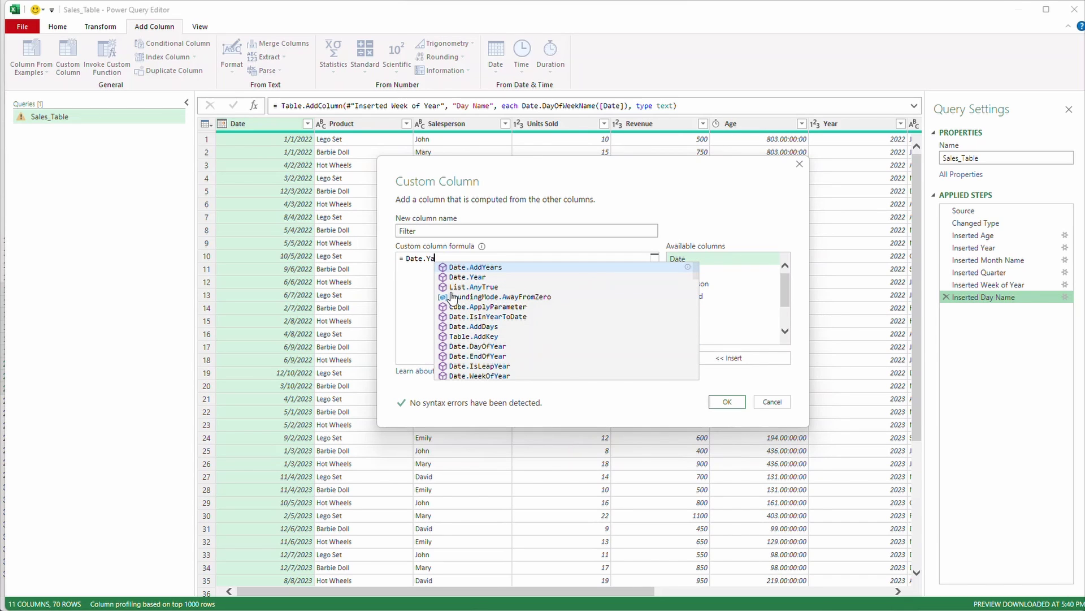
key(Down)
key(Return)
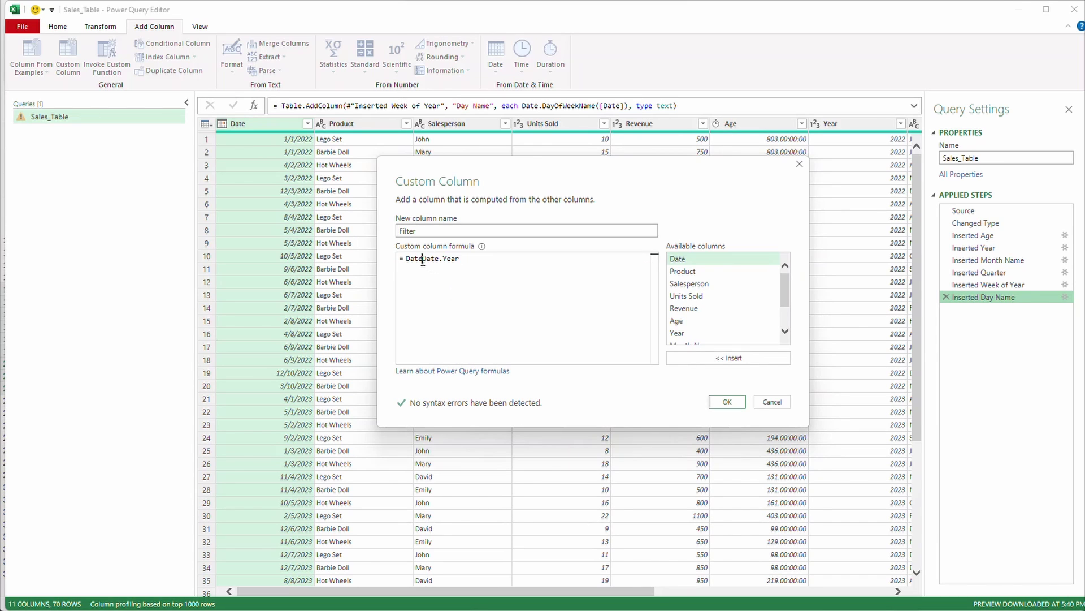
key(BackSpace)
key(BackSpace)
key(BackSpace)
key(BackSpace)
click(463, 258)
text(()
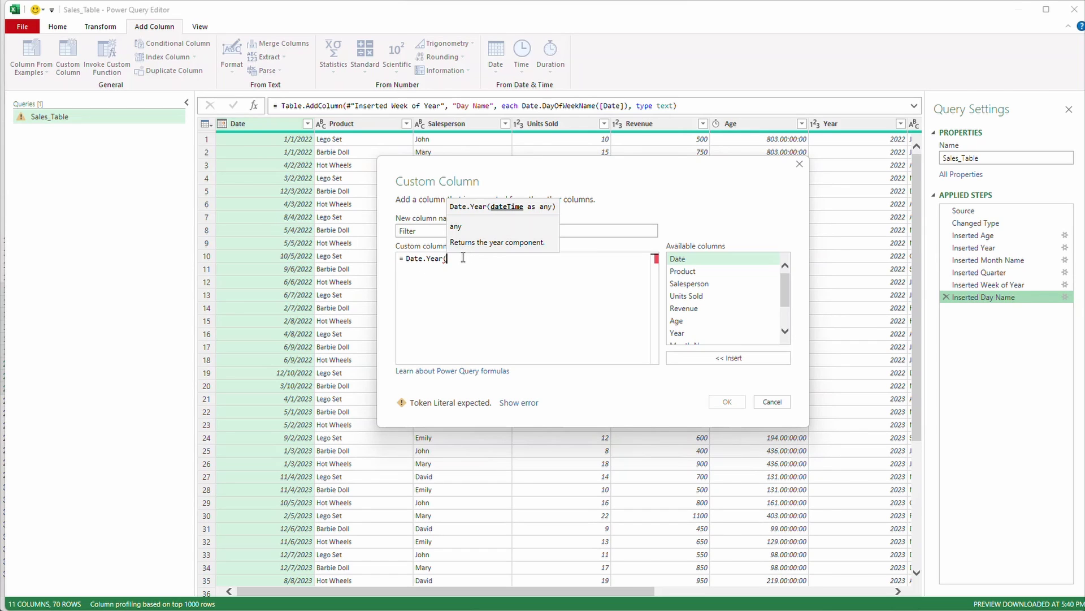
Complete the formula as Date.Year([Date]) = Date.Year(Date.From(DateTime.LocalNow())-1)).
double_click(720, 266)
text())
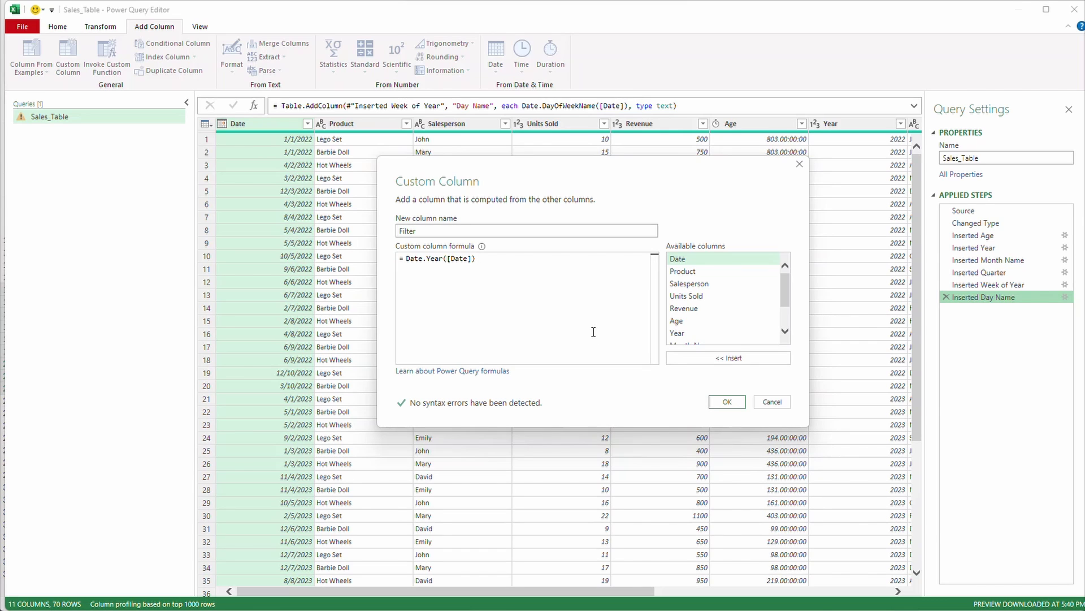
text( = Date.)
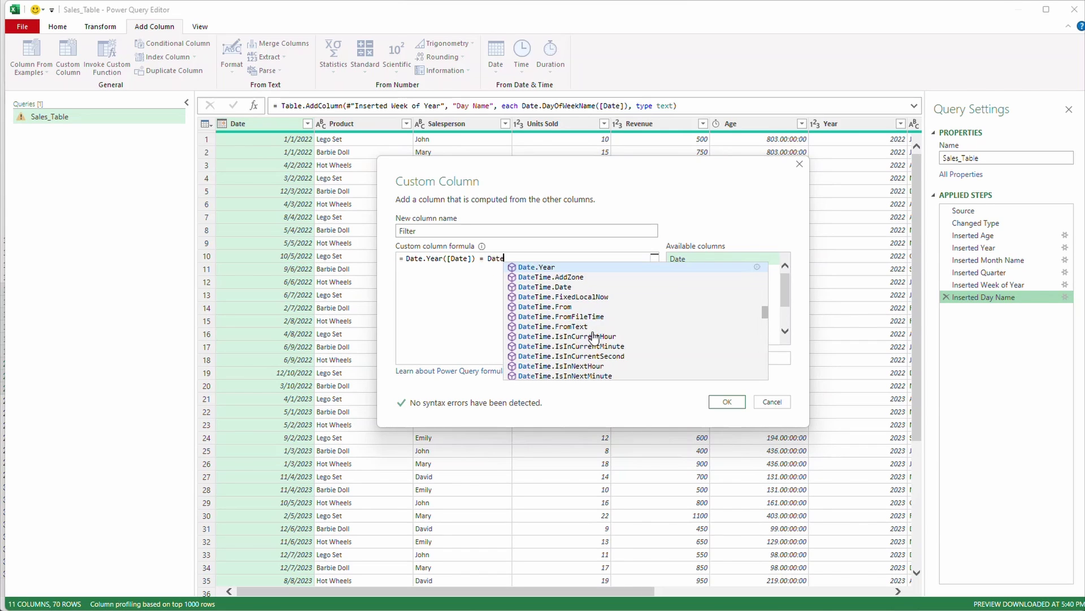
text(Year)
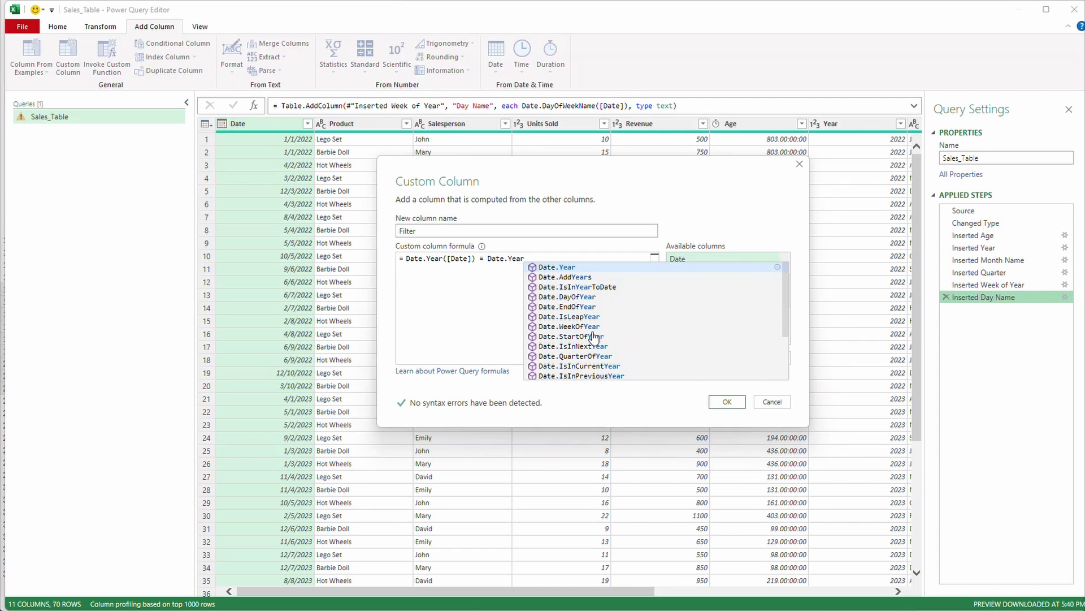
text(()
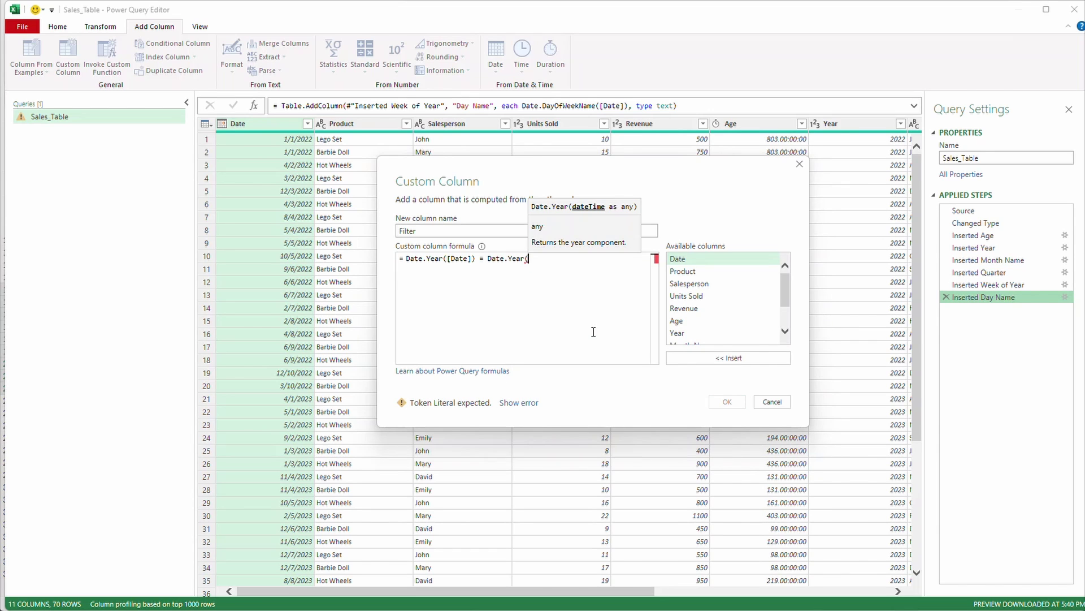
text(Date.From)
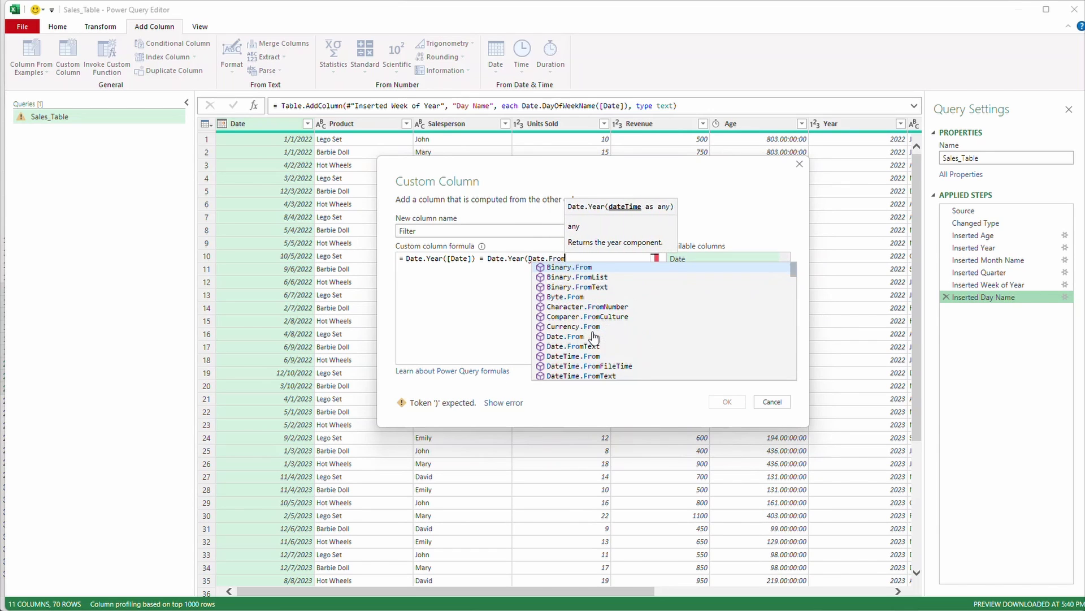
text(()
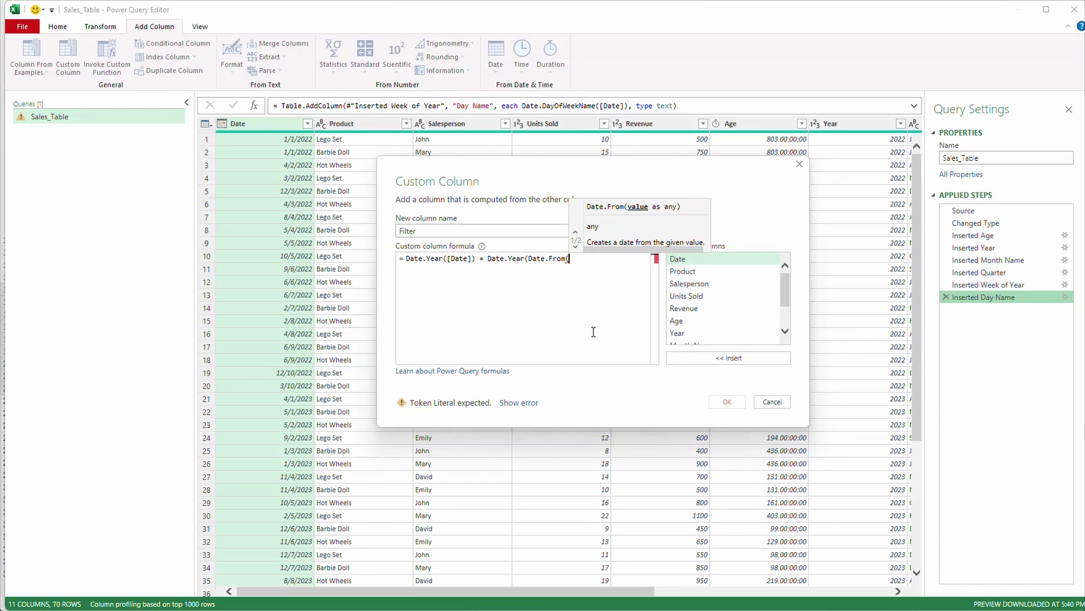
text(DateTime)
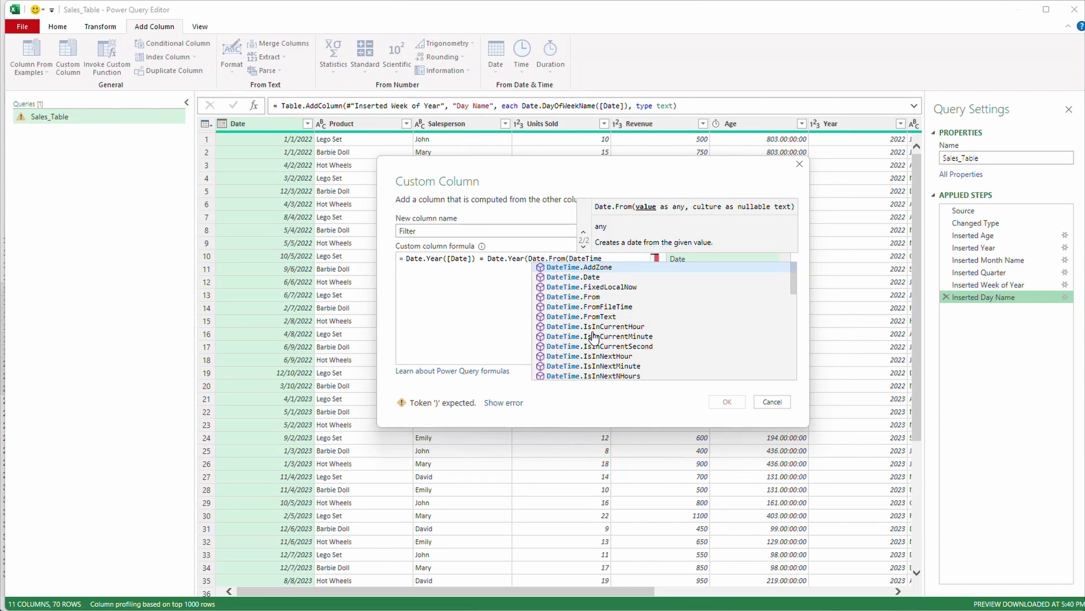
text(.Lo)
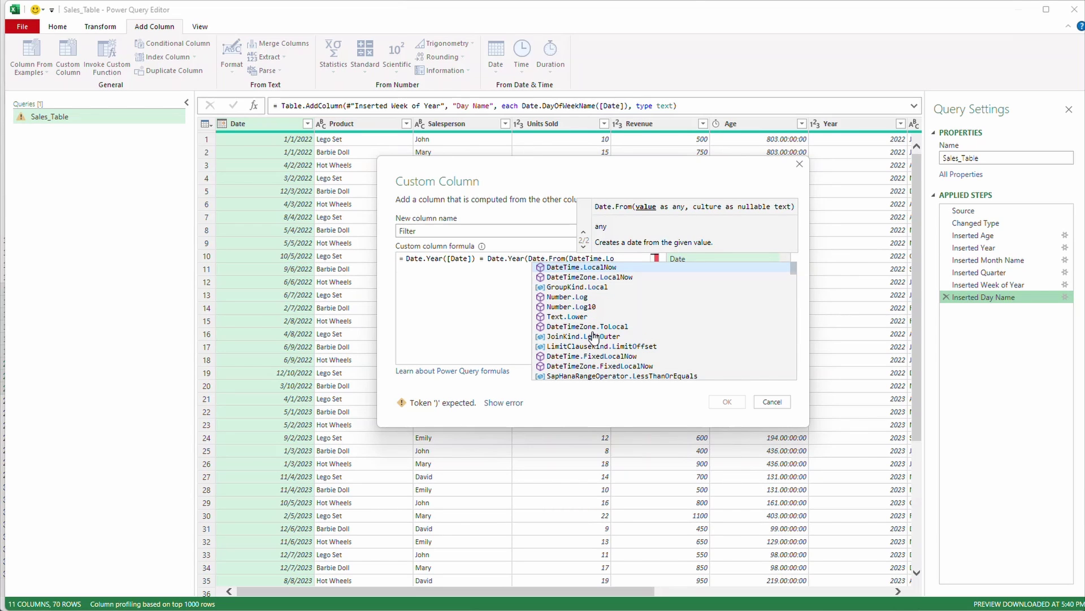
key(Tab)
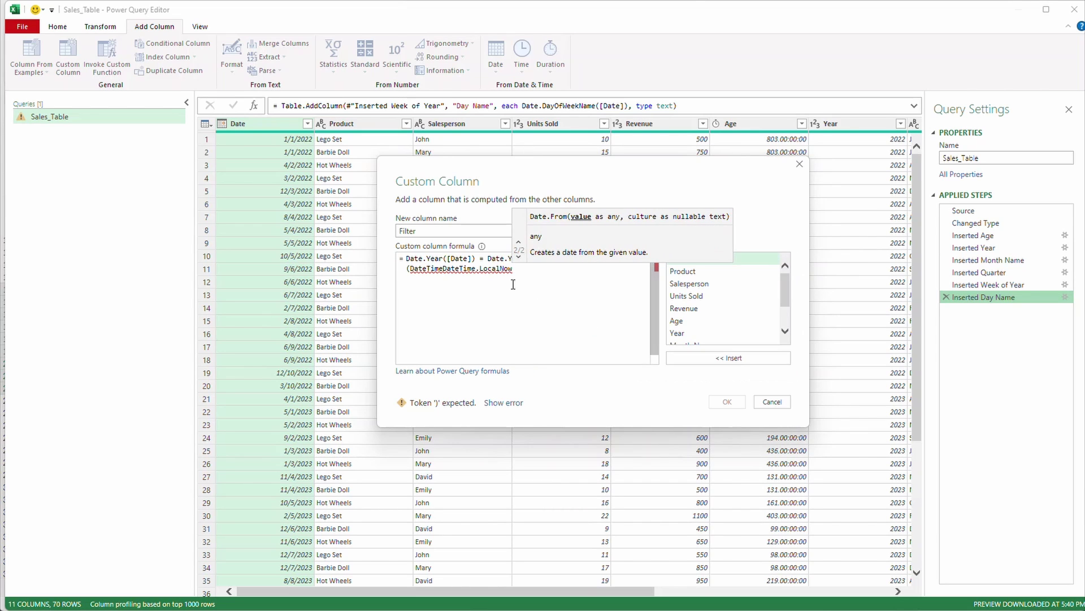
drag(443, 269, 411, 270)
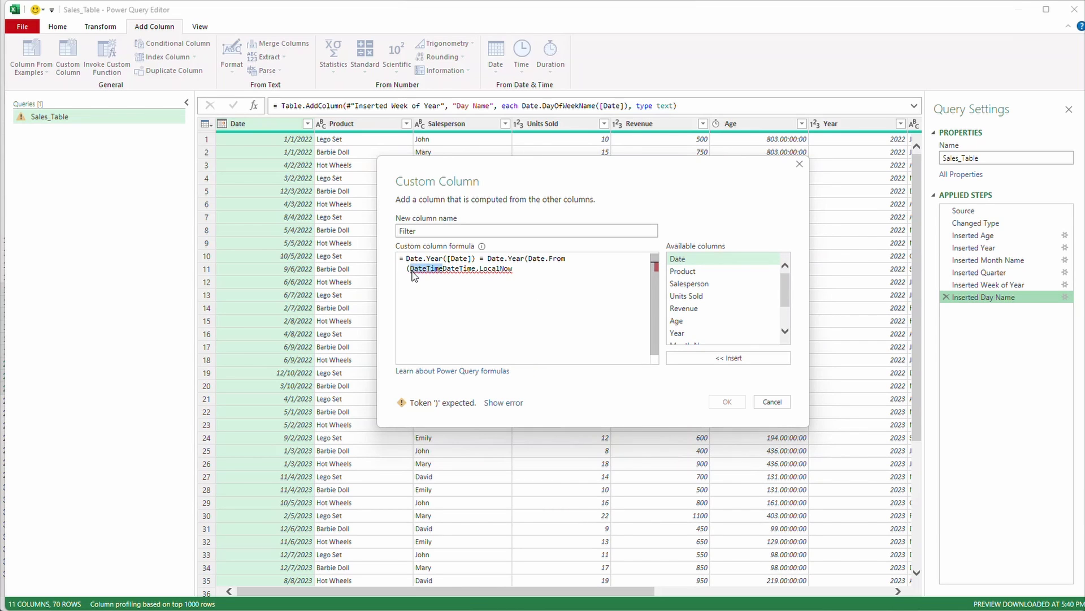
key(BackSpace)
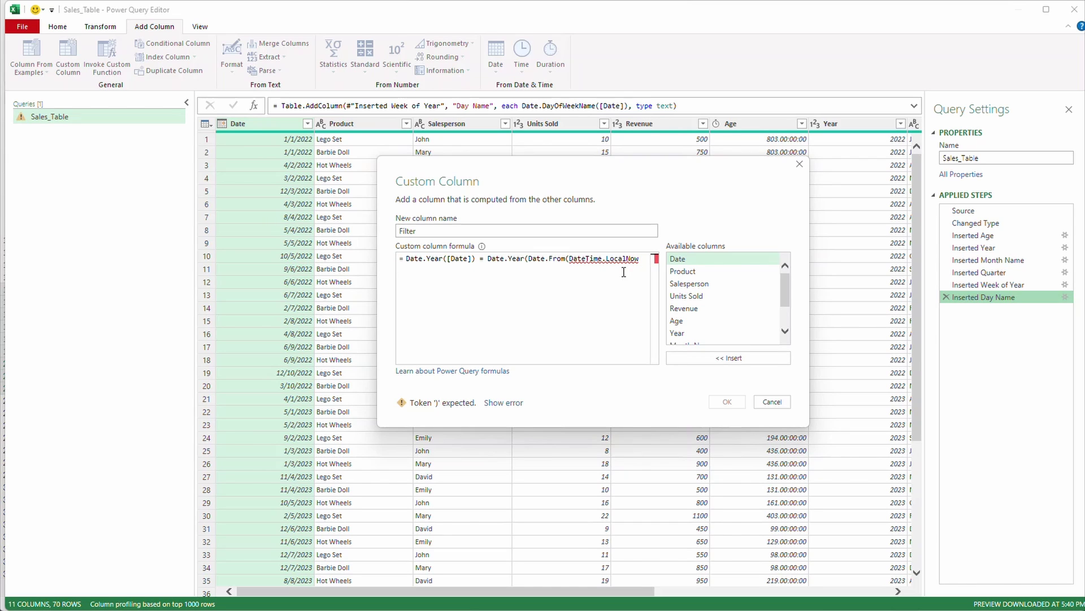
mouse_move(573, 258)
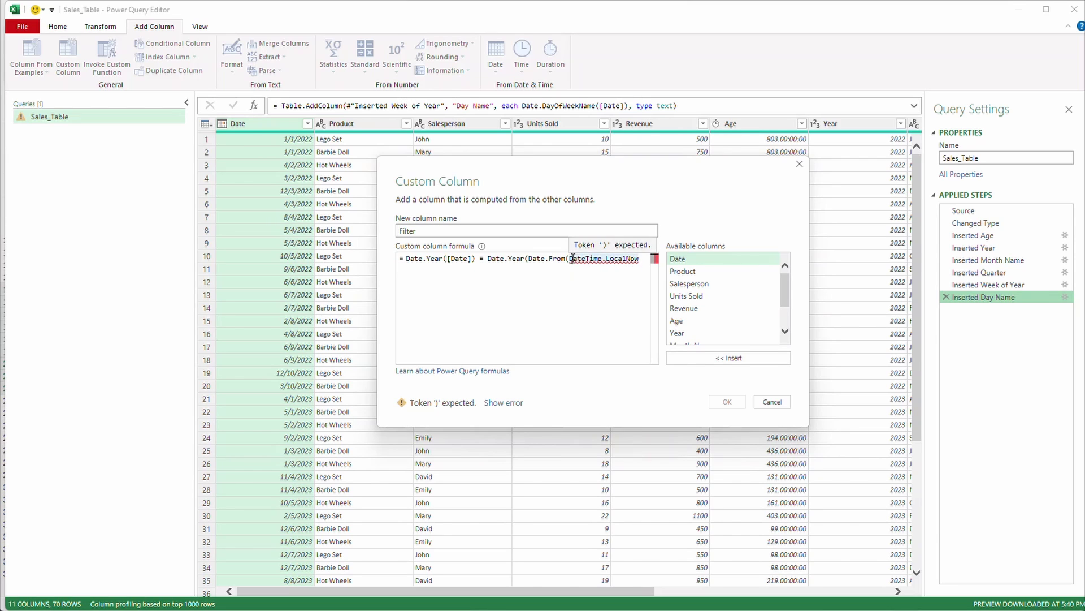
click(643, 266)
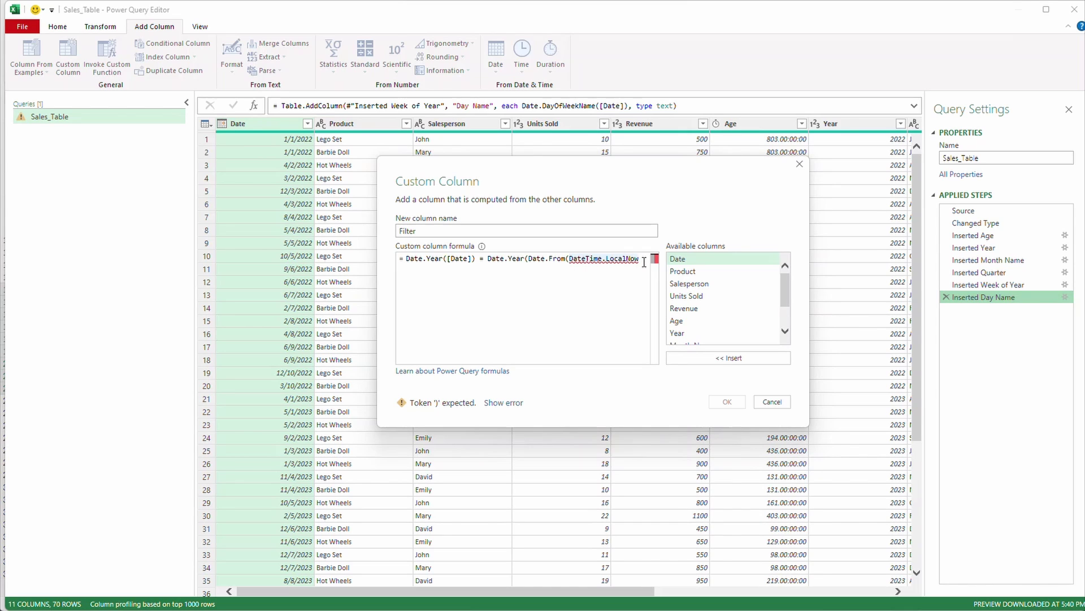
text(())
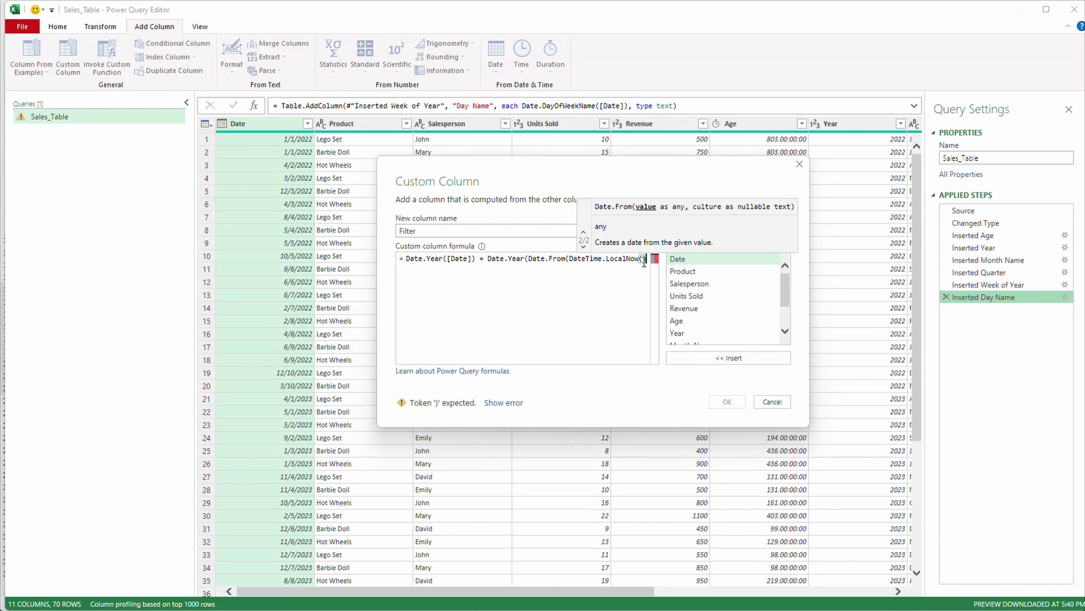
text())
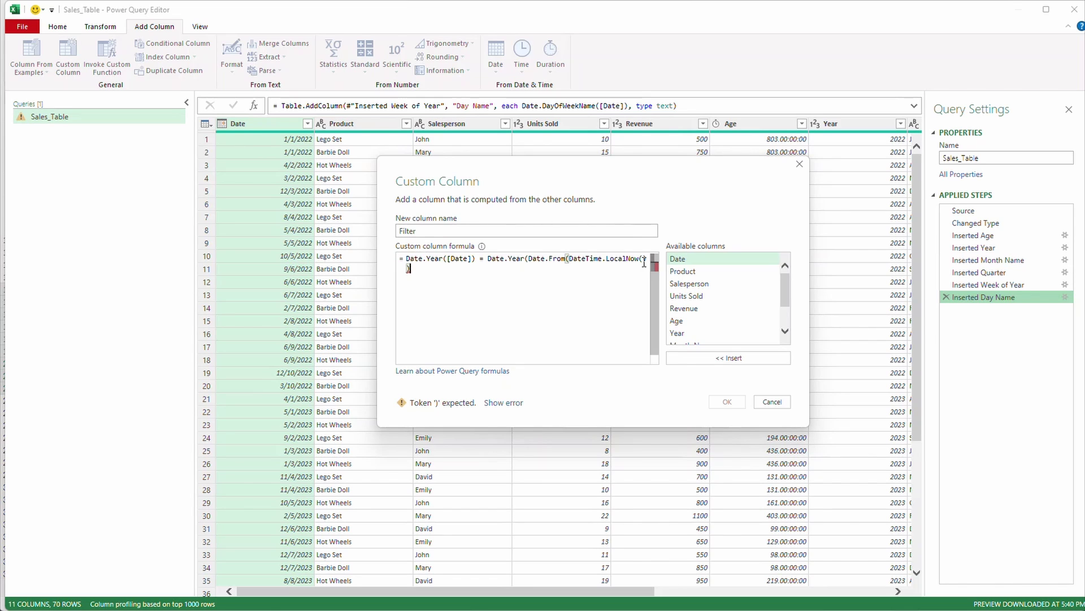
text(-1))
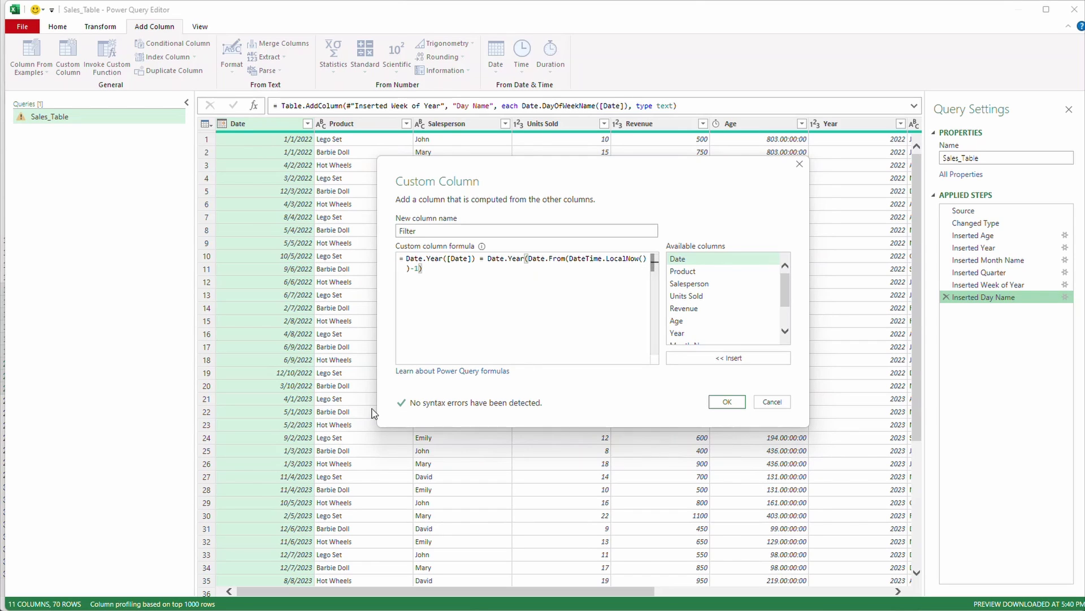
Prefix the formula with if and append and Date.Month([Date]) comparison.
click(407, 258)
text(if)
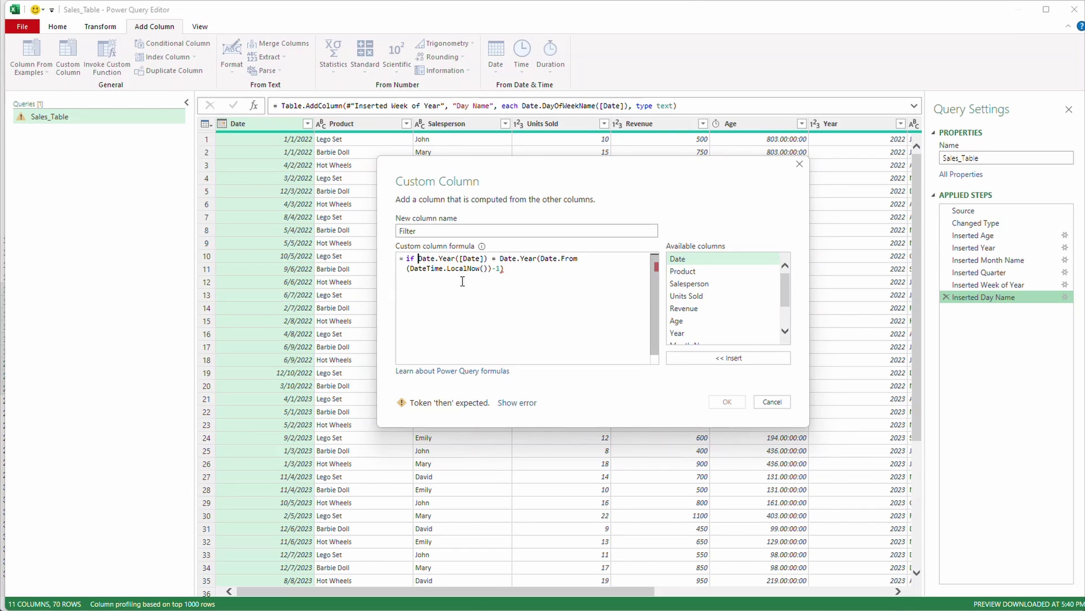
click(524, 268)
text(and)
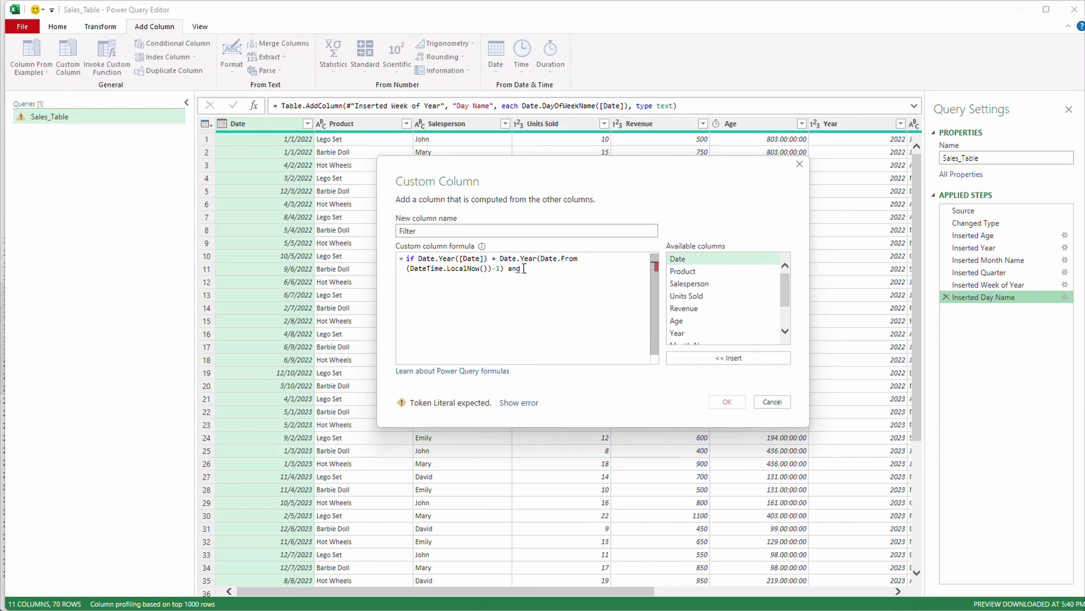
text( Date.Month()
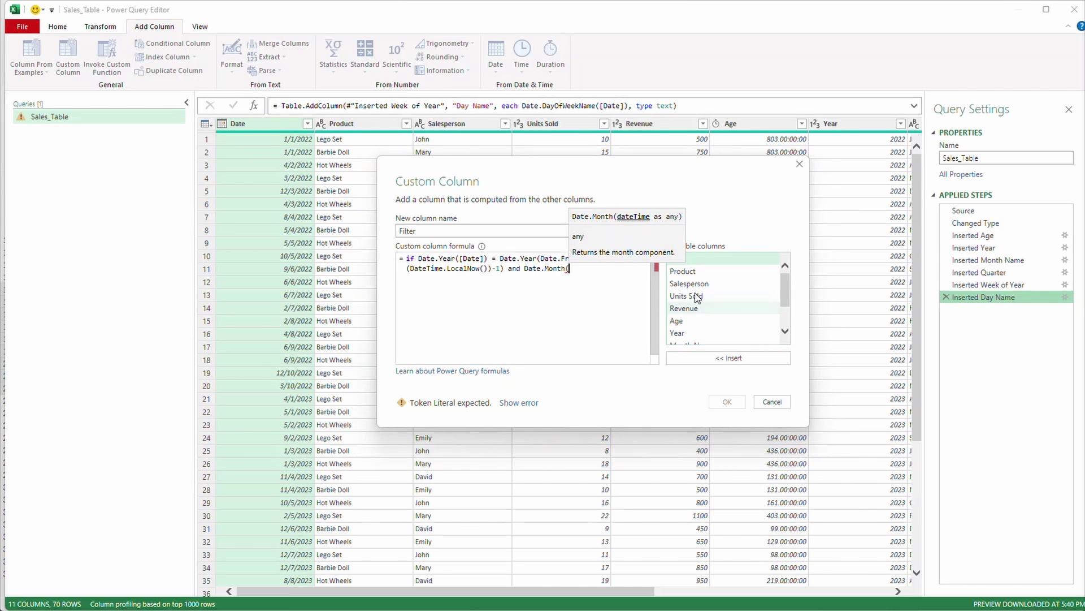
double_click(708, 260)
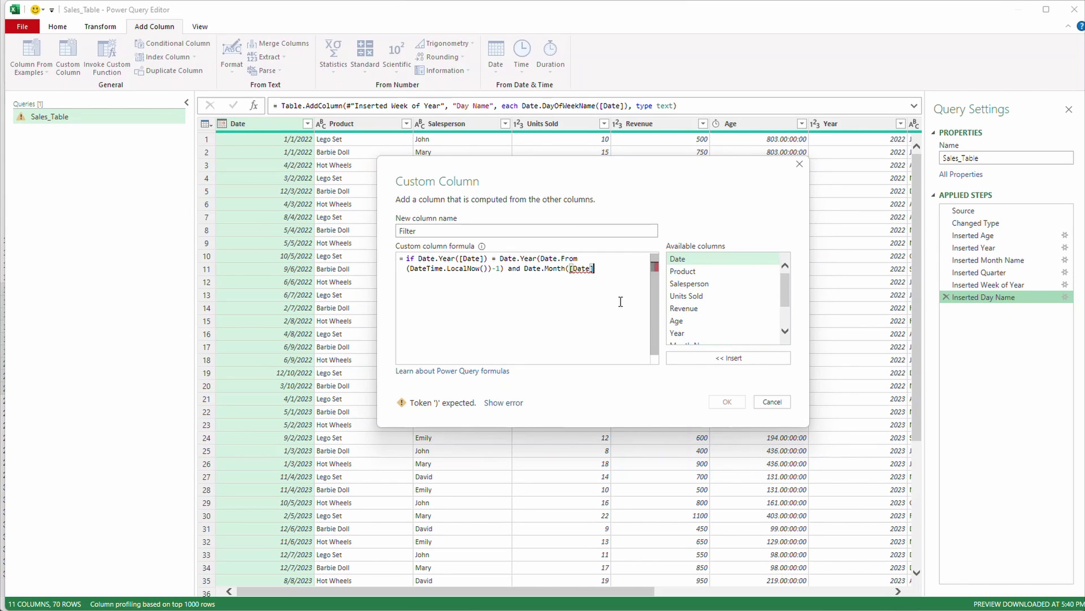
text())
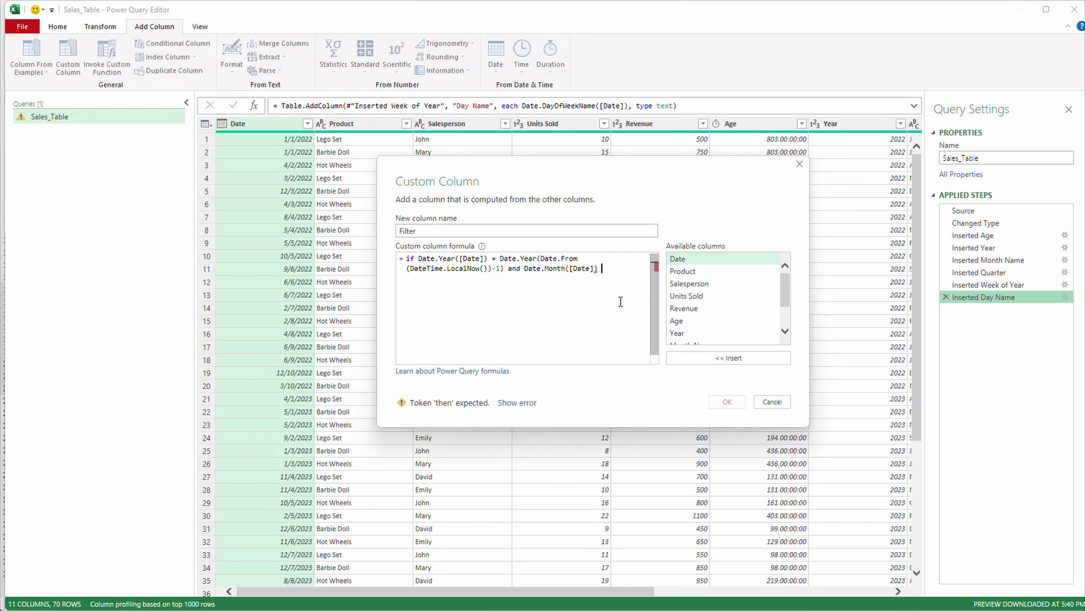
text( =)
Compare against Date.Month of today's date by reusing the year expression, then add and.
mouse_move(500, 259)
mouse_down()
mouse_move(614, 269)
mouse_move(501, 270)
mouse_up()
key(ctrl+c)
click(633, 271)
key(ctrl+v)
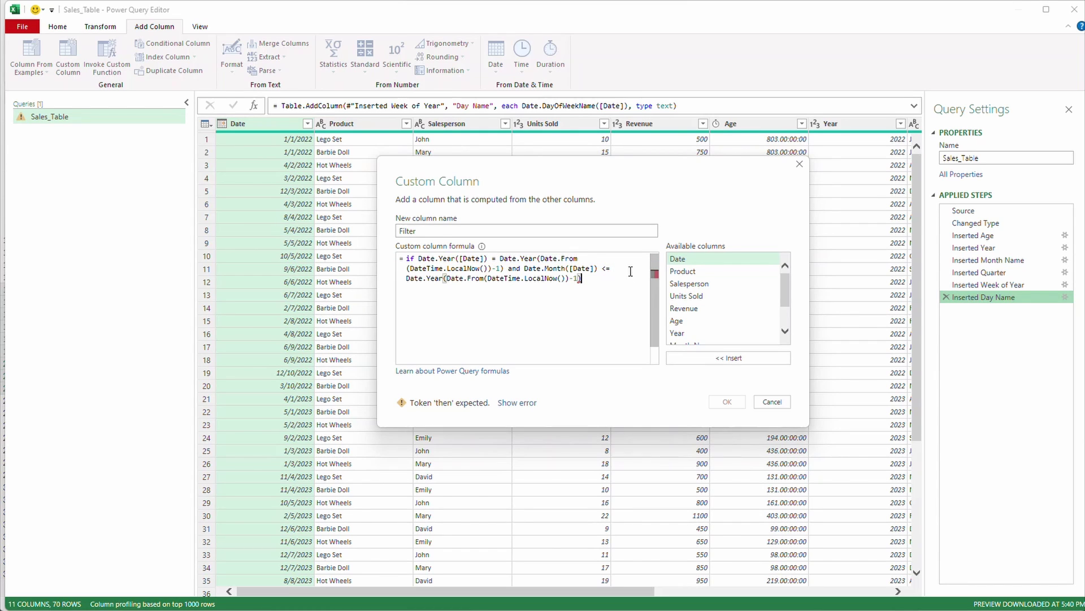
click(578, 279)
key(BackSpace)
key(BackSpace)
click(445, 279)
key(Return)
key(BackSpace)
key(BackSpace)
key(BackSpace)
key(BackSpace)
key(BackSpace)
text(Month)
key(Escape)
key(Escape)
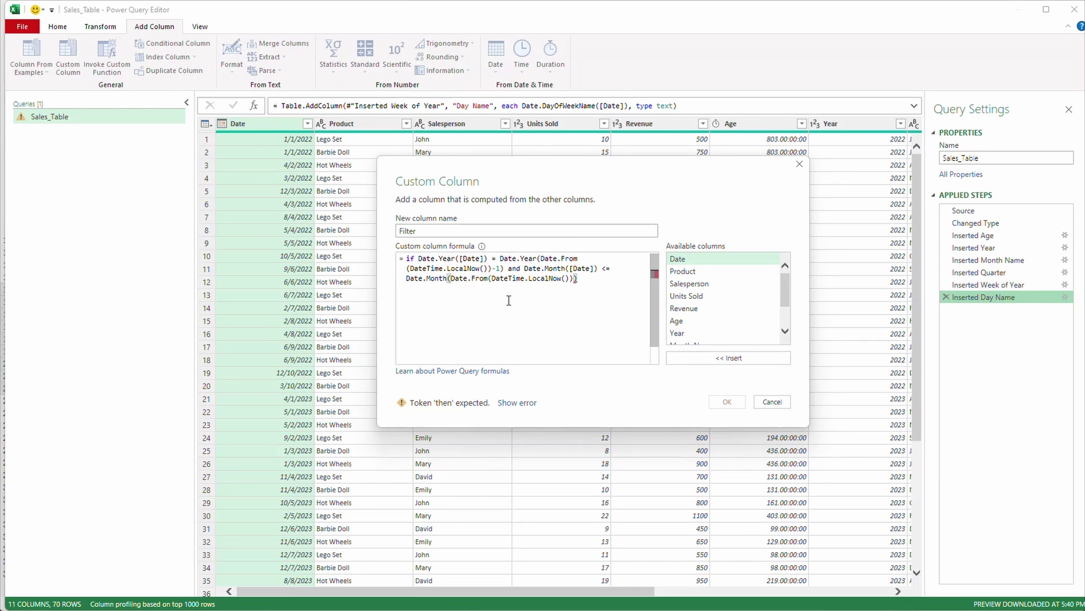
text(and)
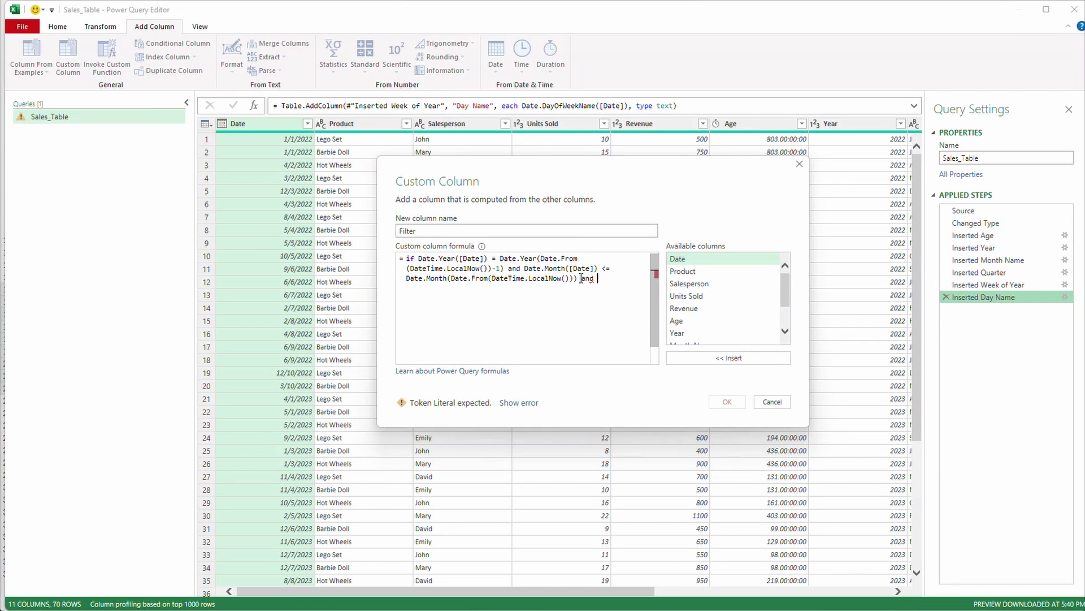
Append Date.DayOfYear([Date]) <= as the third condition.
drag(581, 278, 407, 280)
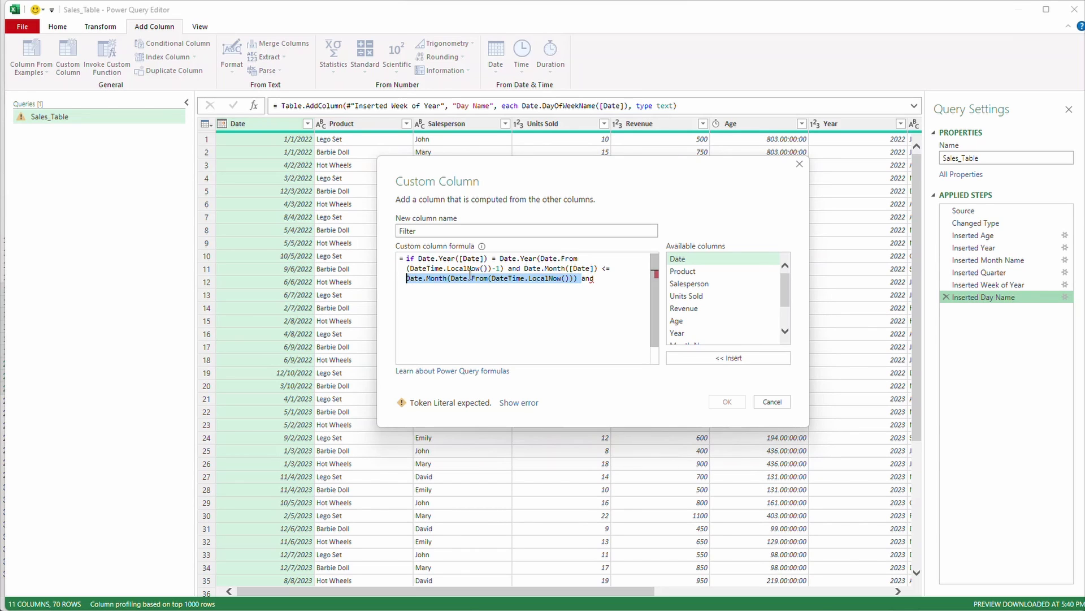
click(605, 281)
text(Date.Day)
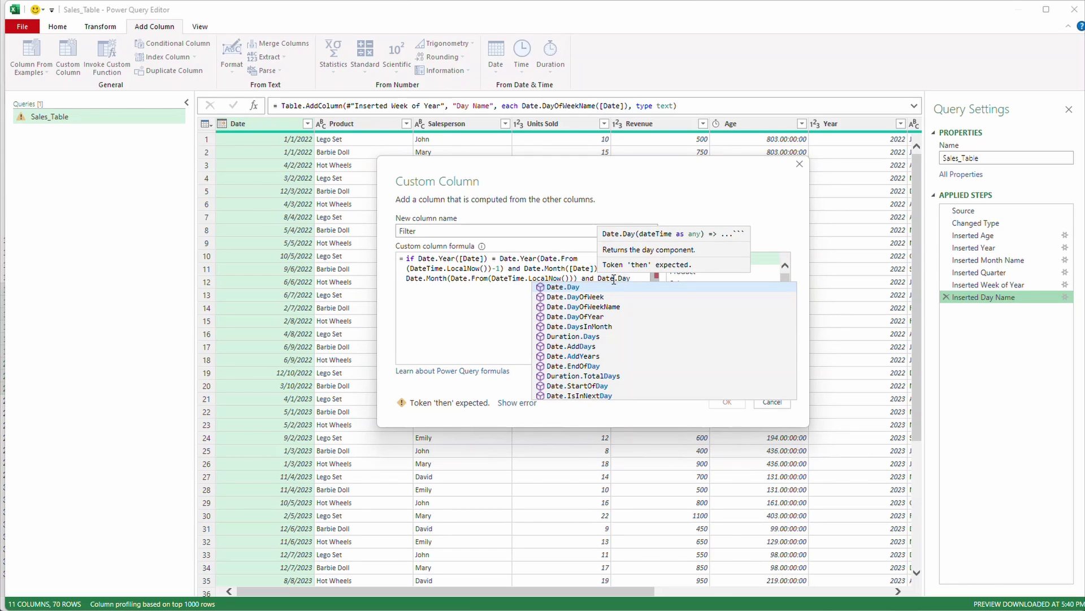
key(Down)
key(Down)
key(Down)
key(Down)
key(Up)
key(Tab)
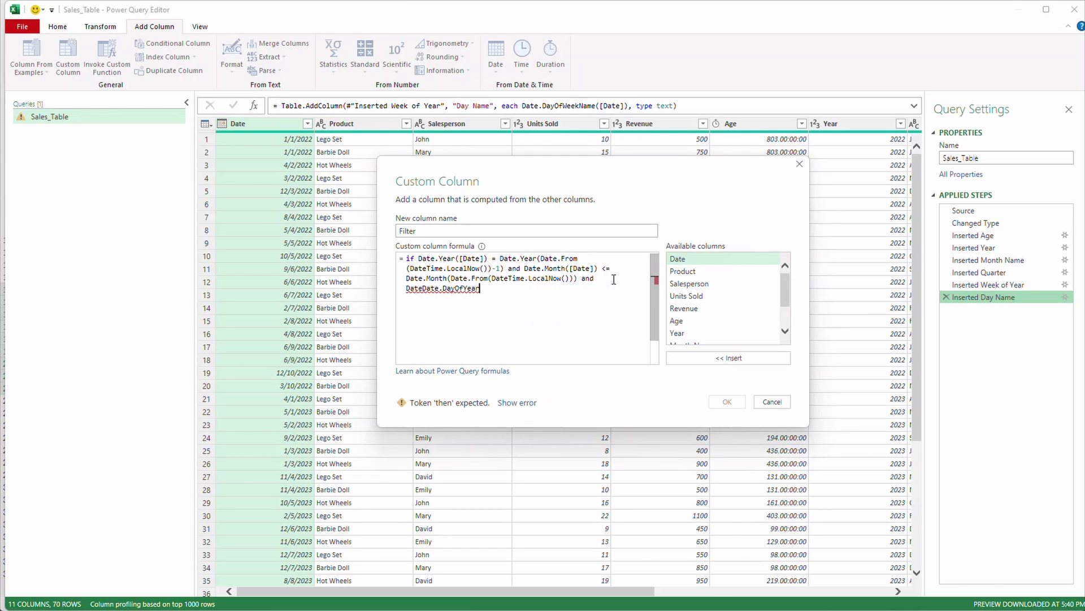
click(422, 289)
key(shift+Home)
key(BackSpace)
mouse_move(424, 293)
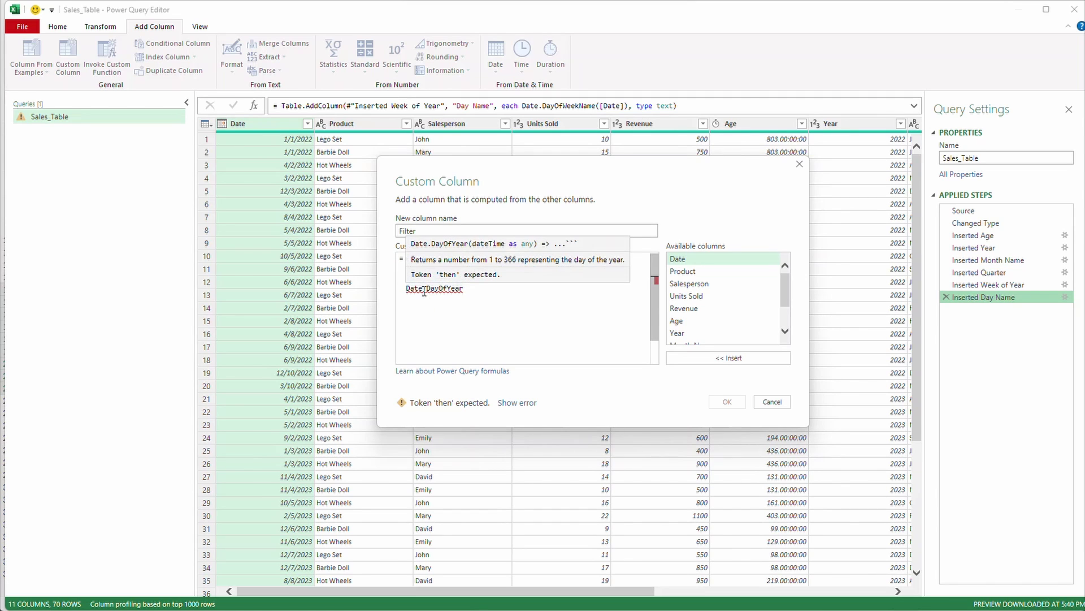
click(465, 290)
text(()
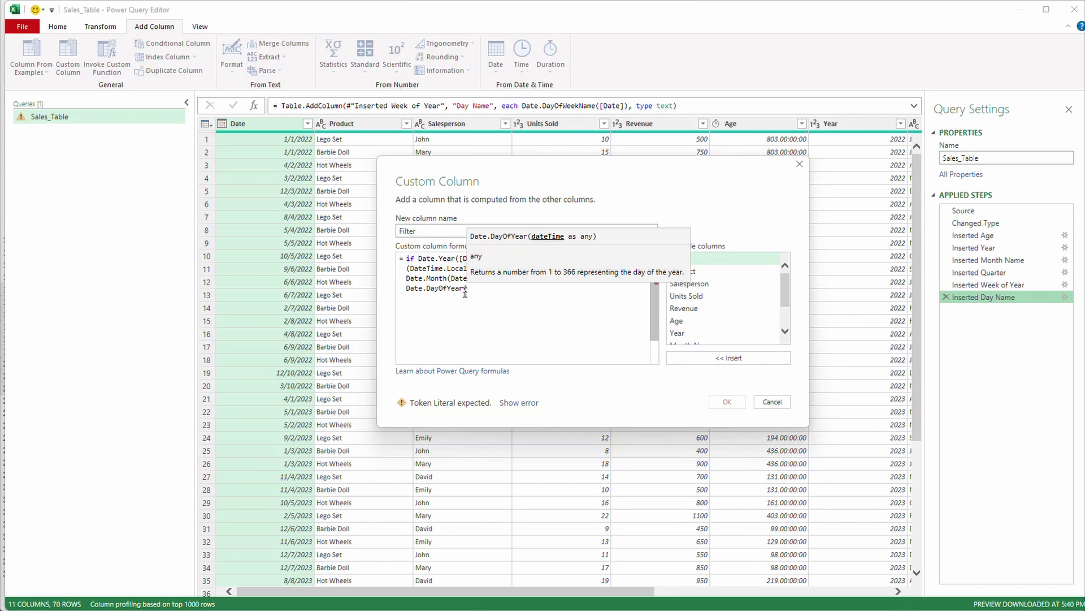
double_click(721, 258)
text())
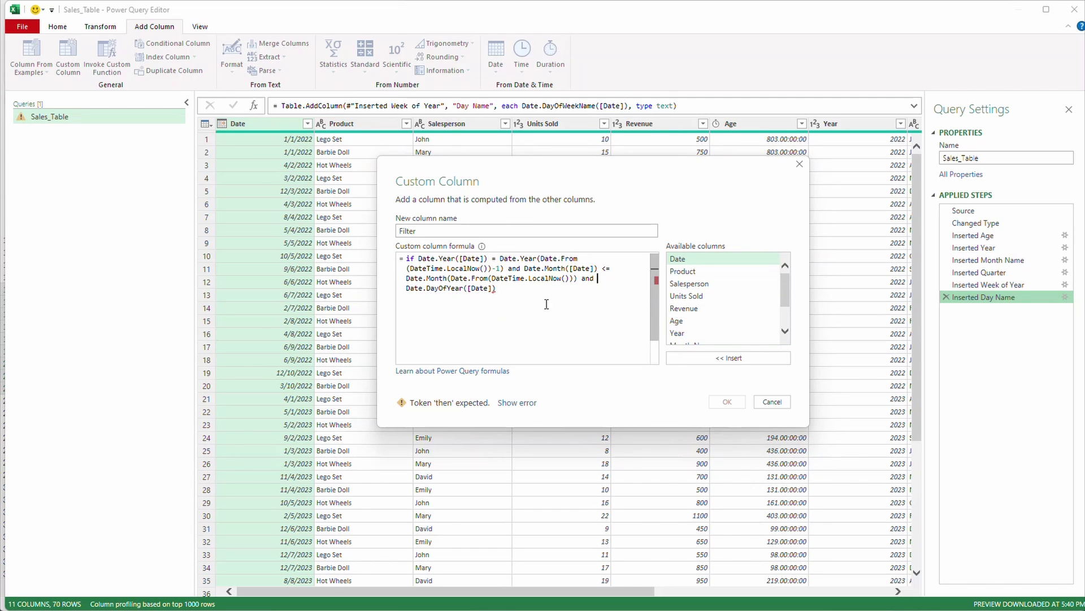
text( <=)
Compare against Date.DayOfYear of today, then add then "Last Year" else if.
drag(406, 279, 578, 278)
click(564, 289)
key(ctrl+v)
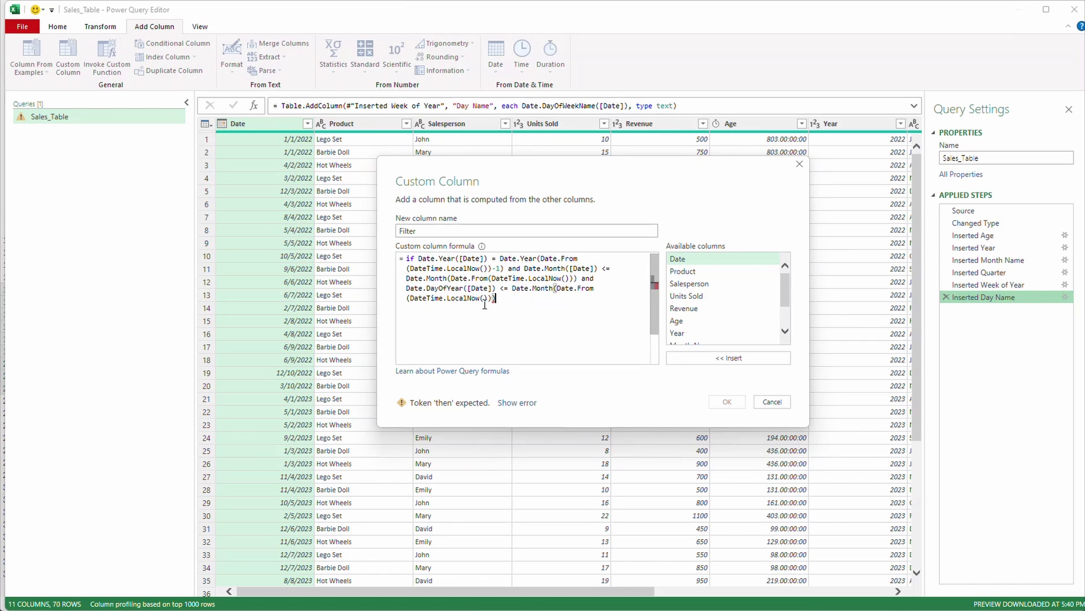
click(544, 289)
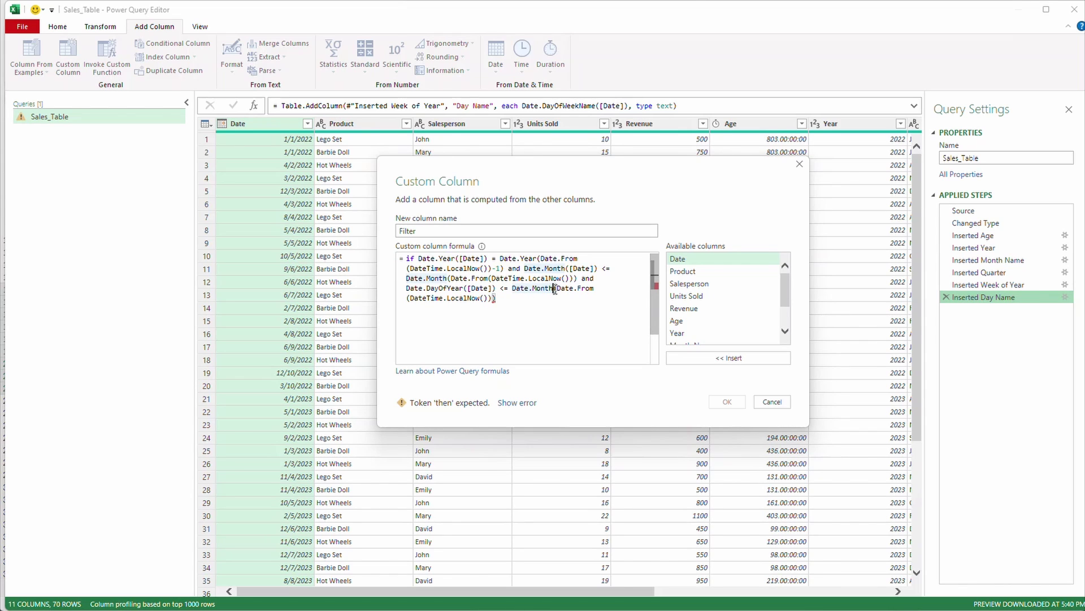
key(Delete)
key(Delete)
key(BackSpace)
key(BackSpace)
key(BackSpace)
text(Day)
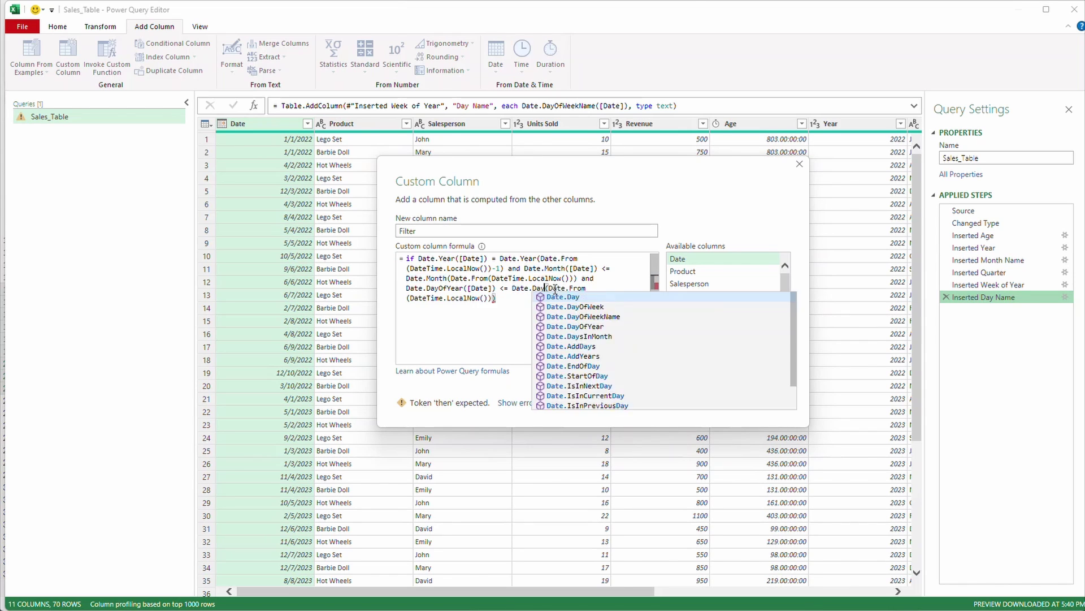
key(Down)
key(Tab)
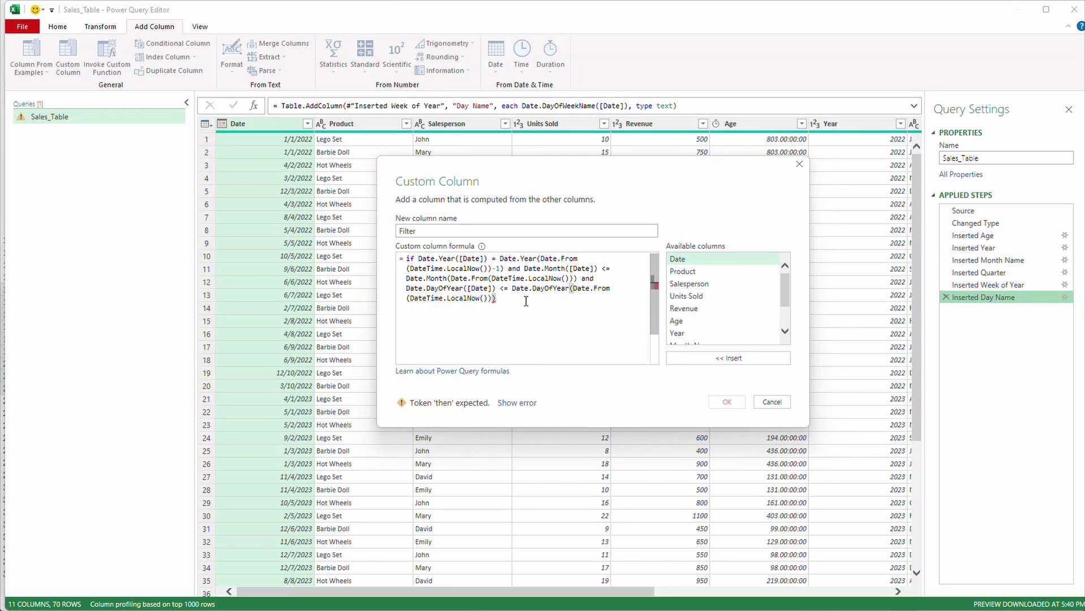
key(BackSpace)
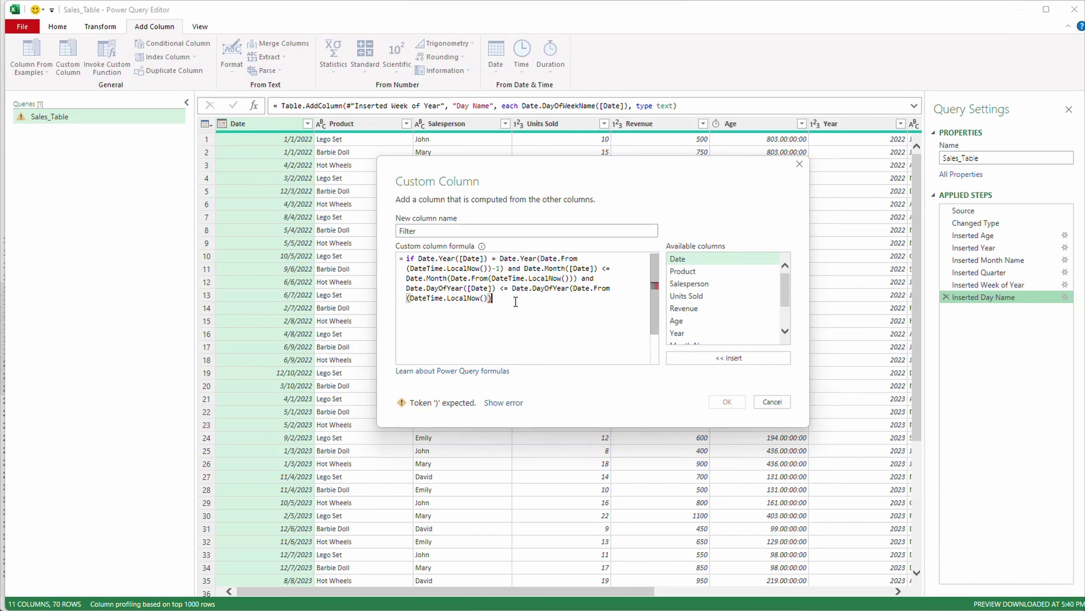
text() then "Last )
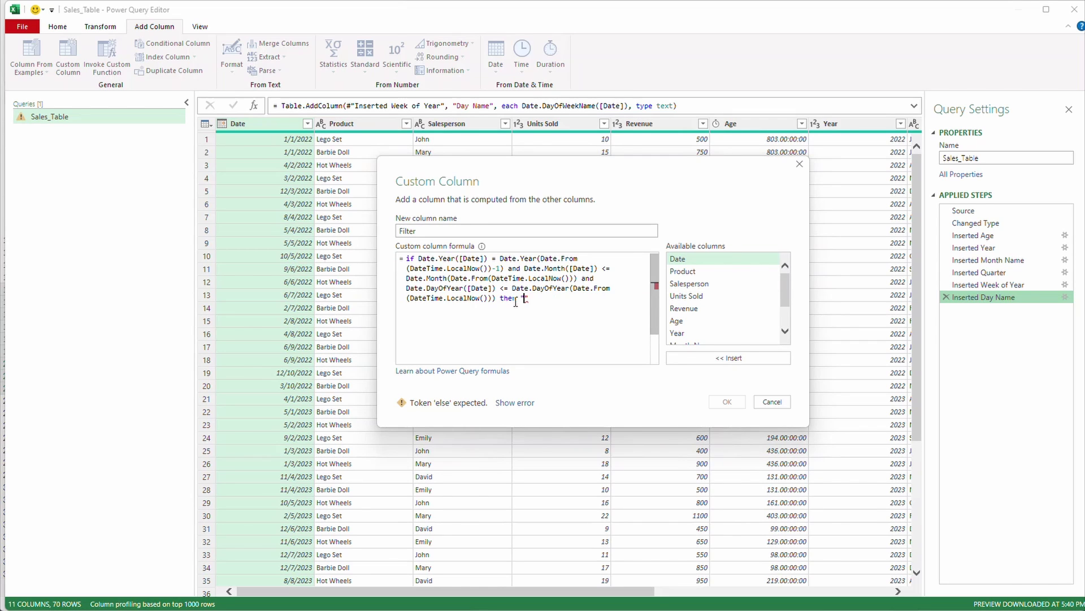
text(Year" else if)
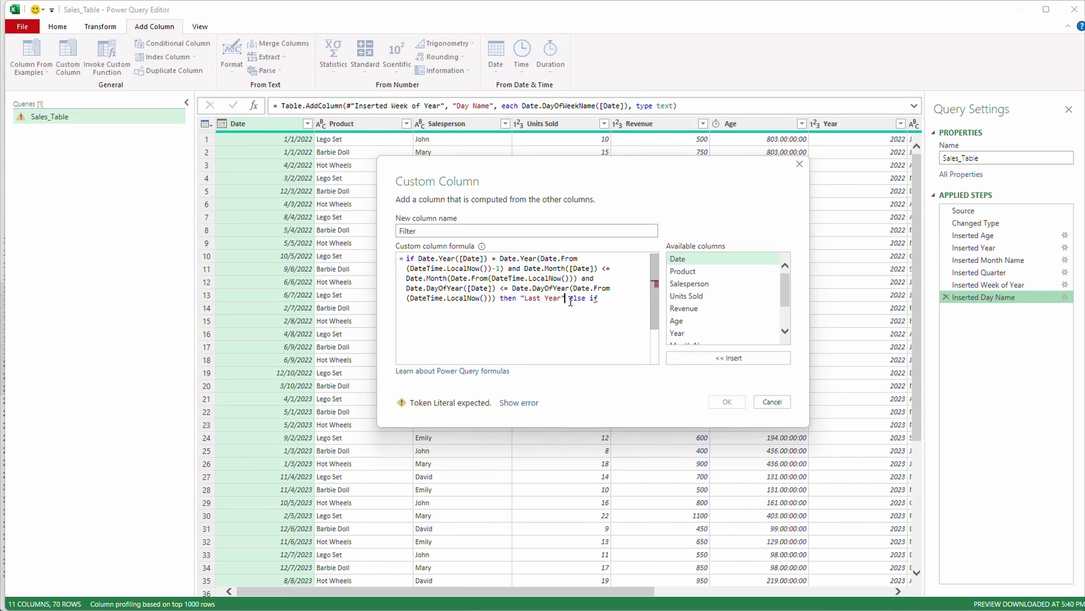
Put else if Date.IsInCurrentYear([Date]) on its own line.
click(568, 300)
key(Return)
key(Return)
text(Dat)
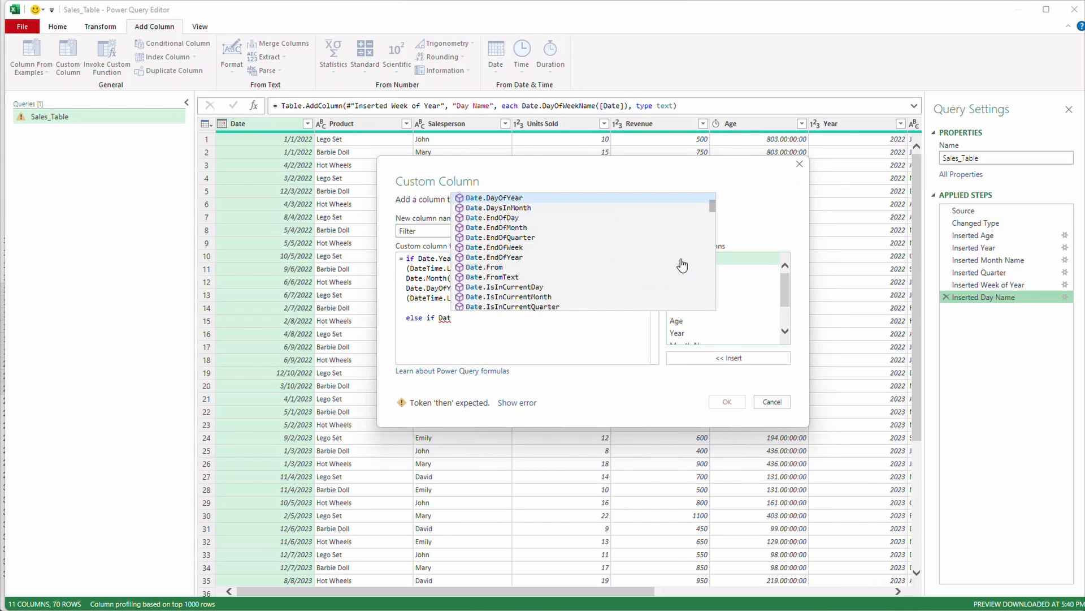
text(e.is)
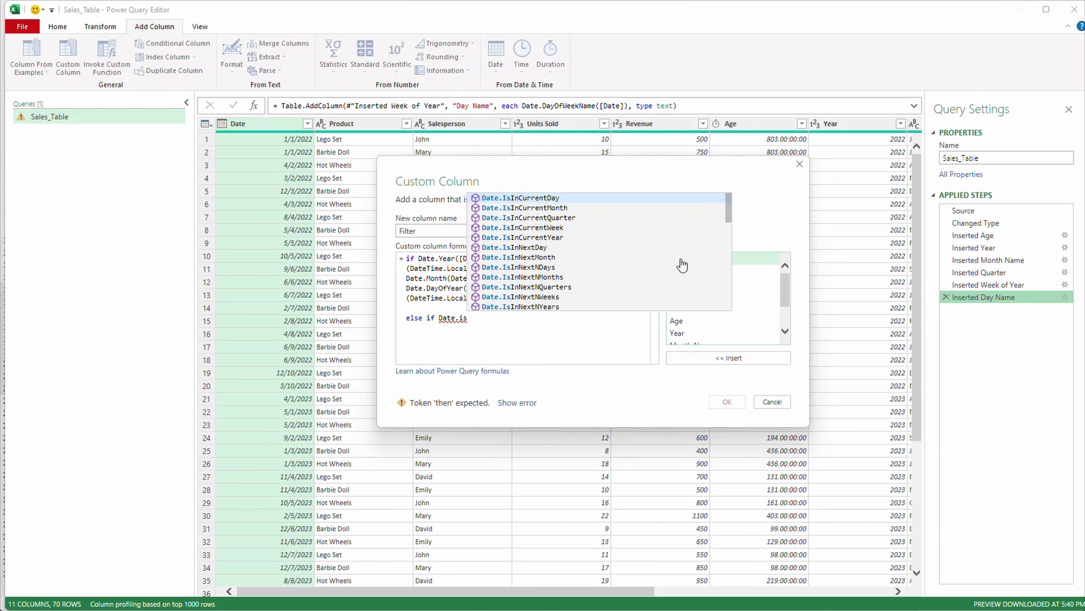
key(Down)
key(Down)
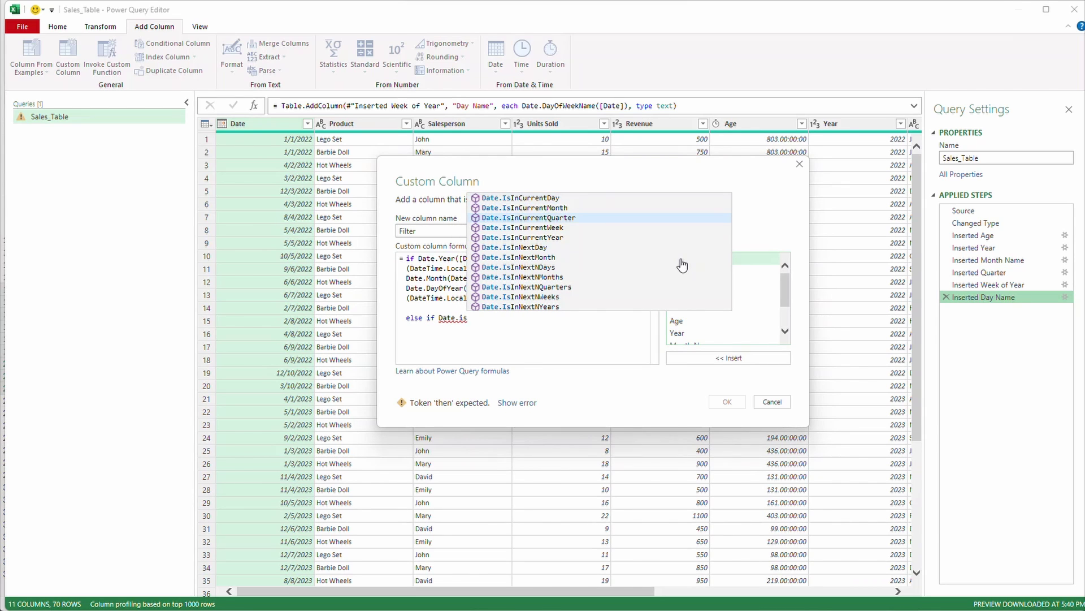
key(Down)
key(Down)
key(Tab)
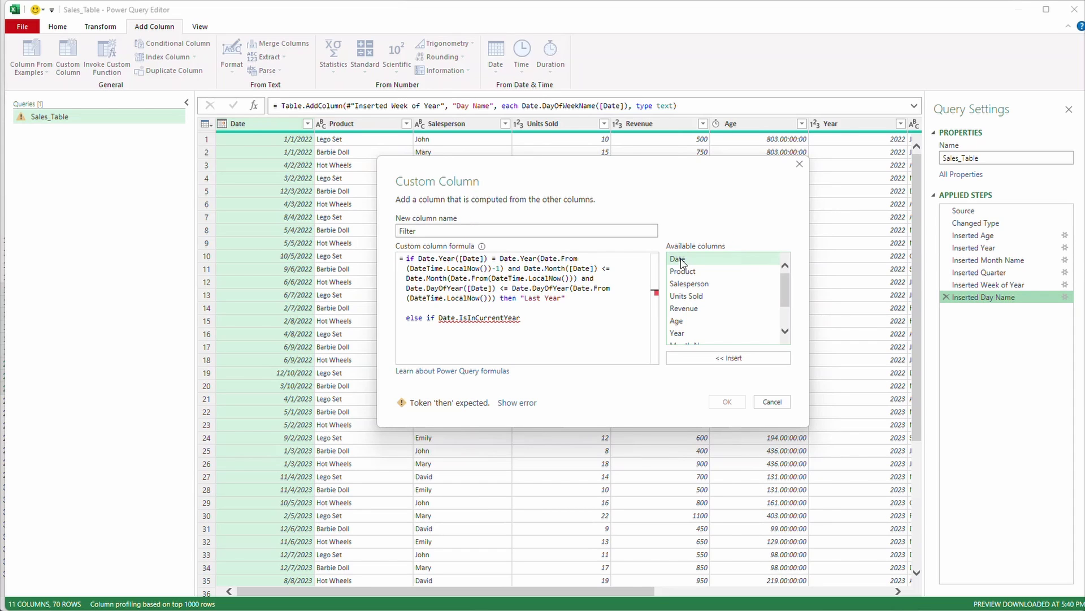
text(()
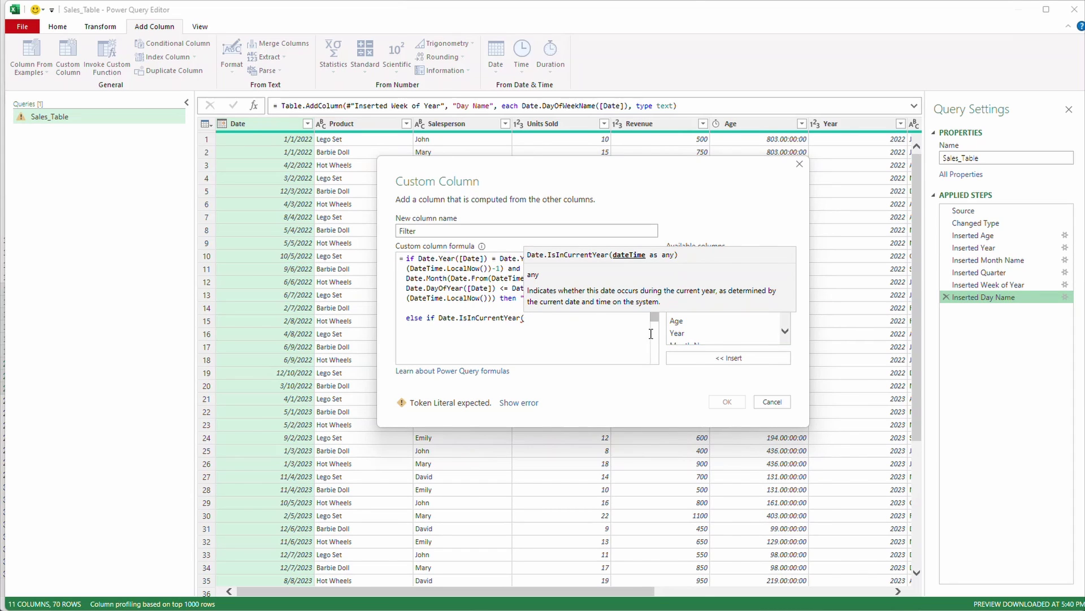
key(Return)
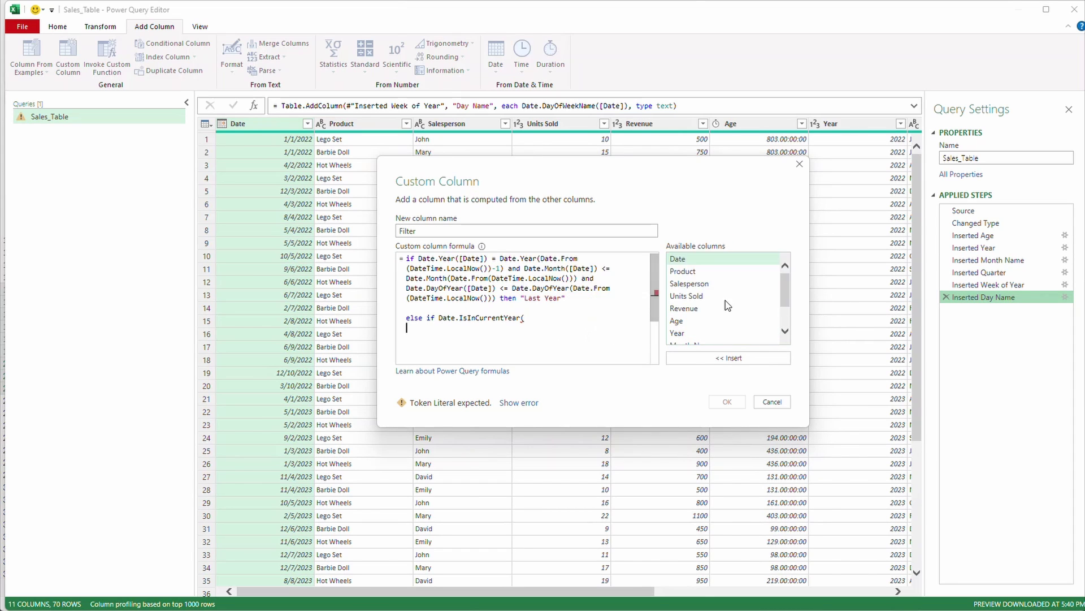
click(687, 257)
double_click(687, 258)
Finish with then "This Year" else null and add the Filter column.
text() then )
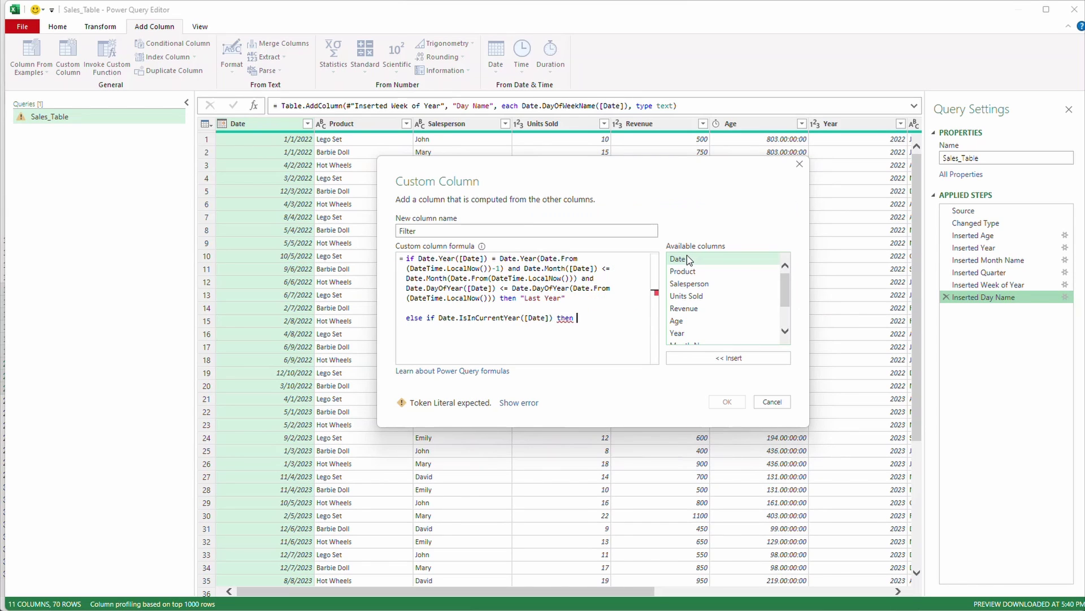
text("This")
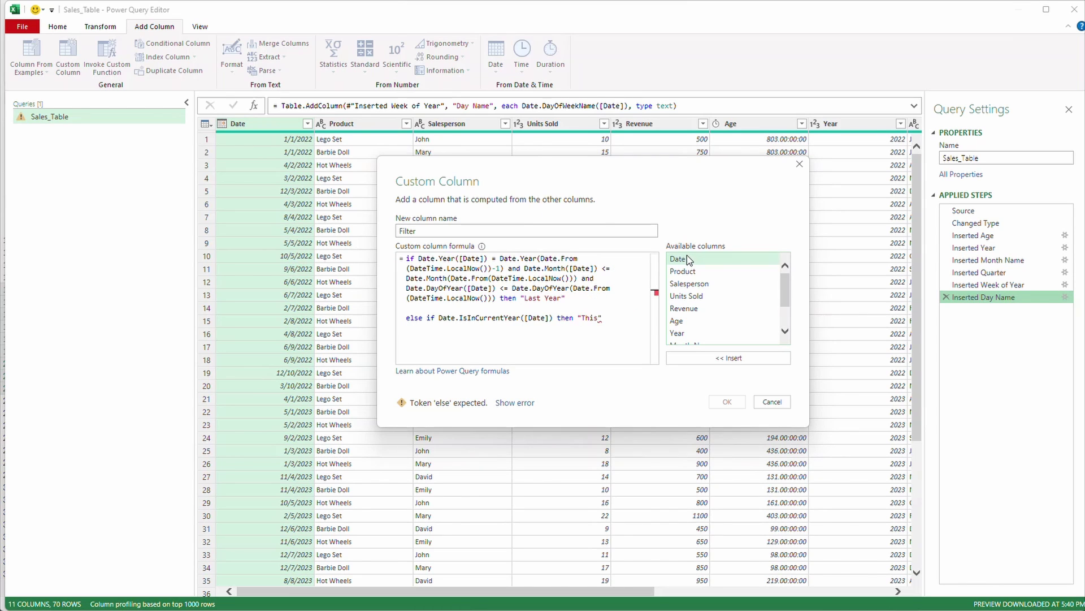
text( Year)
text( else)
key(BackSpace)
key(BackSpace)
key(BackSpace)
key(BackSpace)
key(BackSpace)
key(BackSpace)
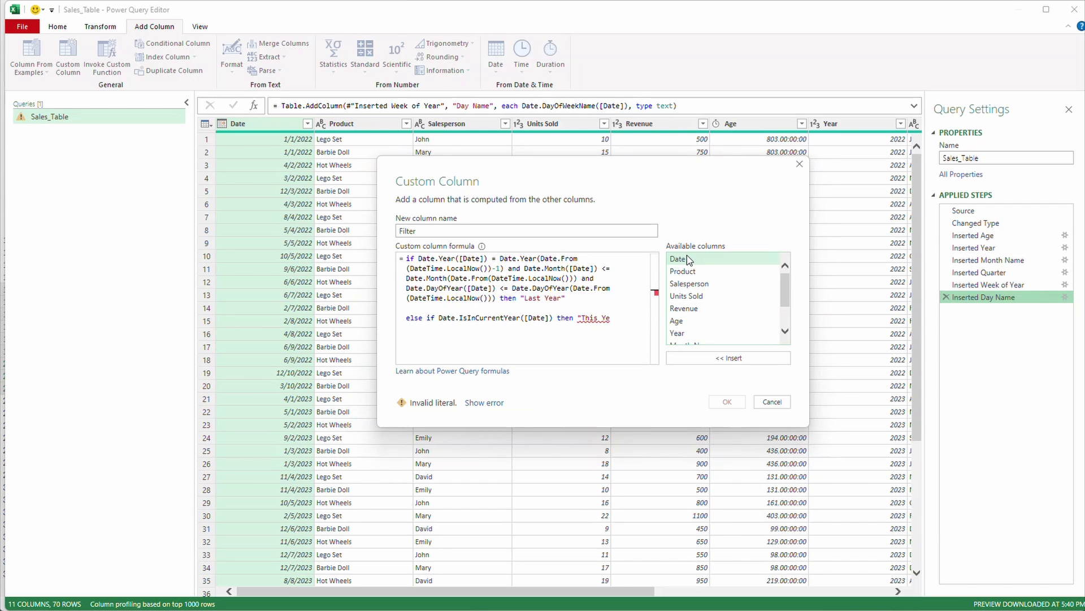
text(ar" else null)
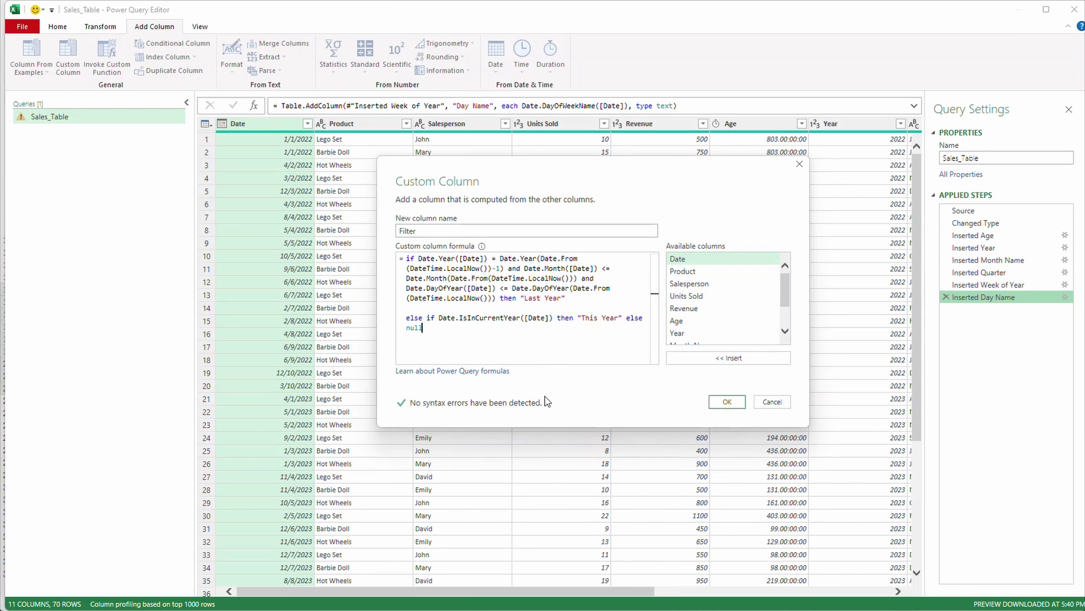
click(728, 402)
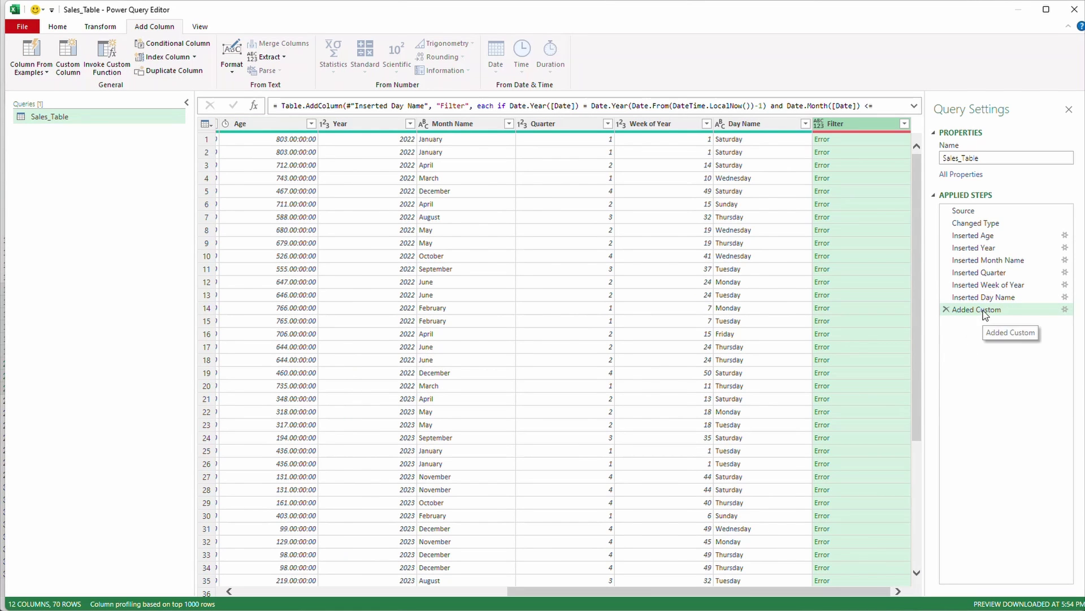
Check the Filter column's Error values and reopen the Added Custom step.
click(904, 123)
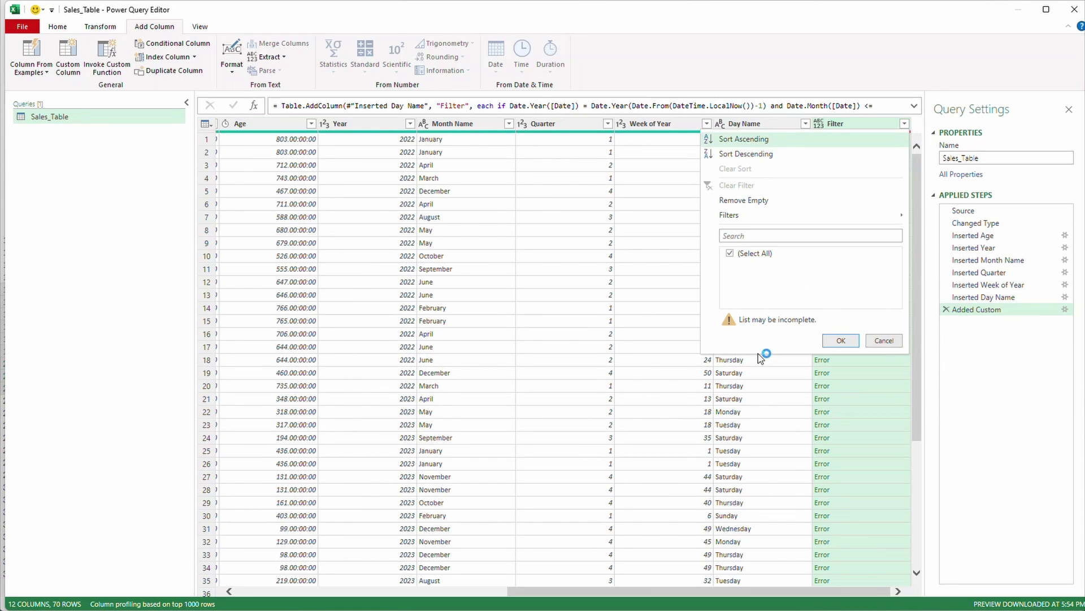
click(653, 412)
double_click(995, 310)
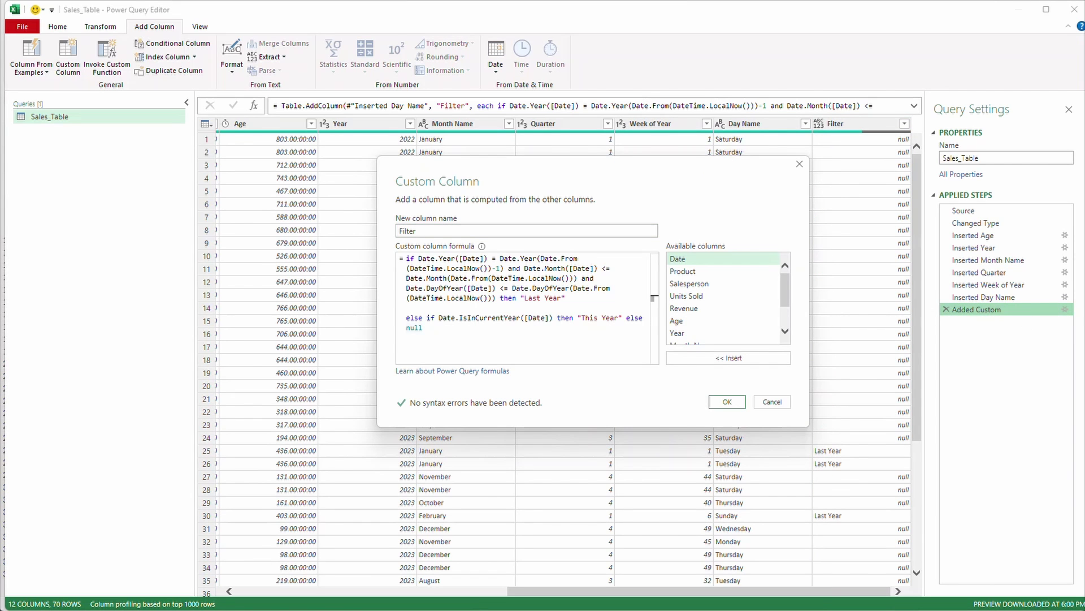
Move the -1 outside the Date.Year(...) parenthesis and apply the corrected formula.
click(503, 269)
mouse_move(499, 258)
mouse_down()
mouse_move(590, 269)
mouse_move(450, 268)
mouse_move(509, 272)
mouse_up()
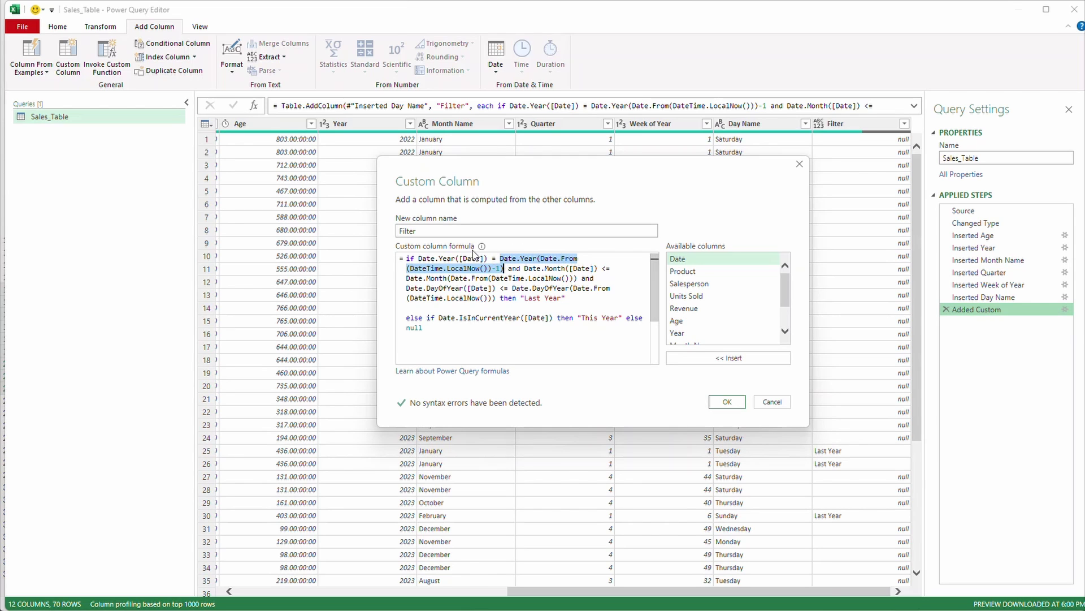
click(498, 268)
click(501, 269)
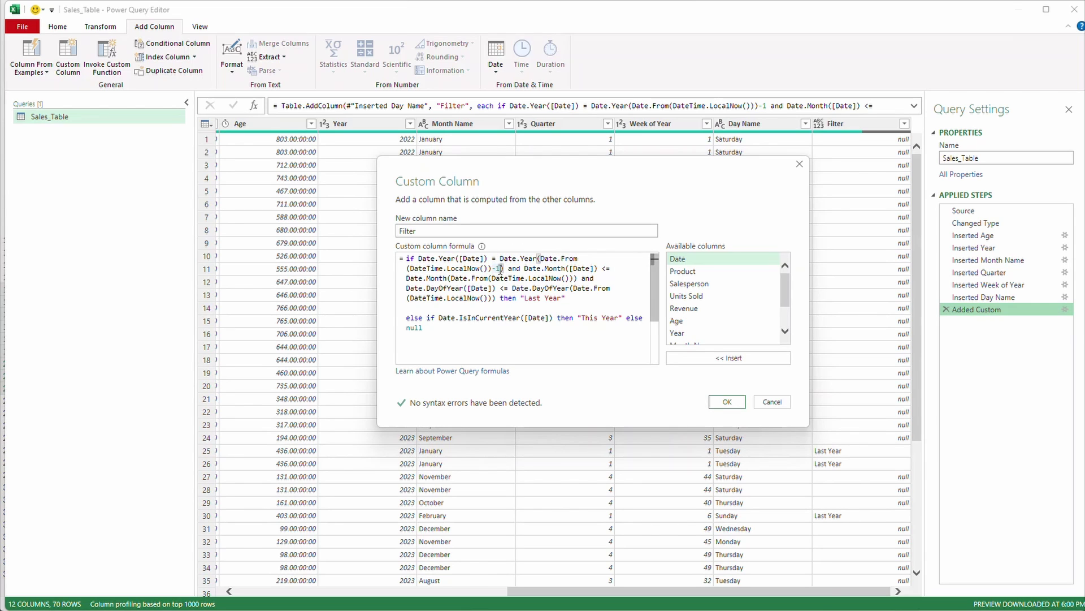
key(BackSpace)
key(BackSpace)
click(500, 270)
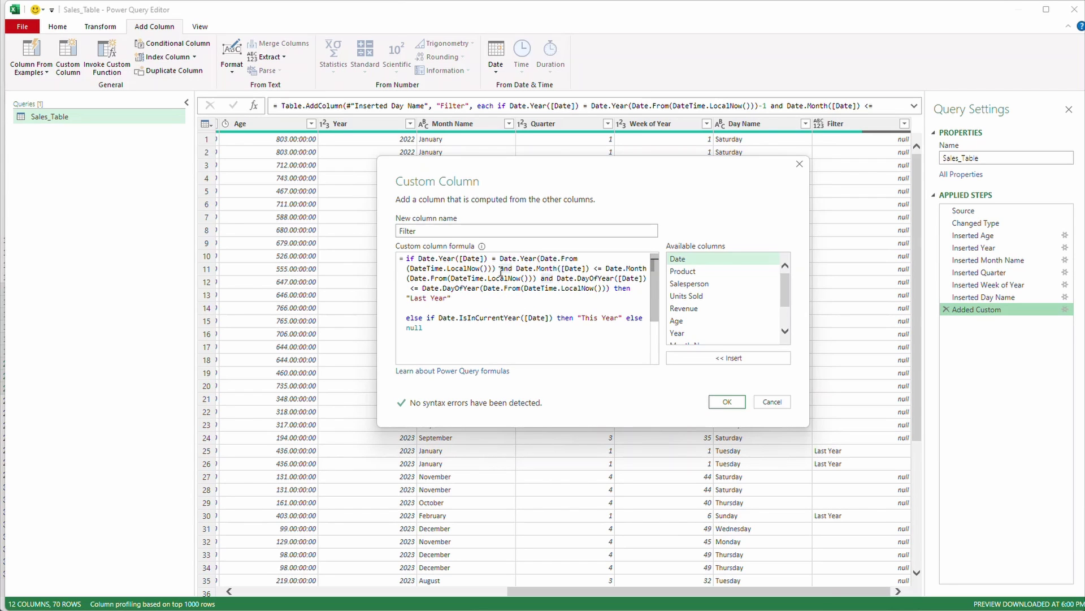
text(-1)
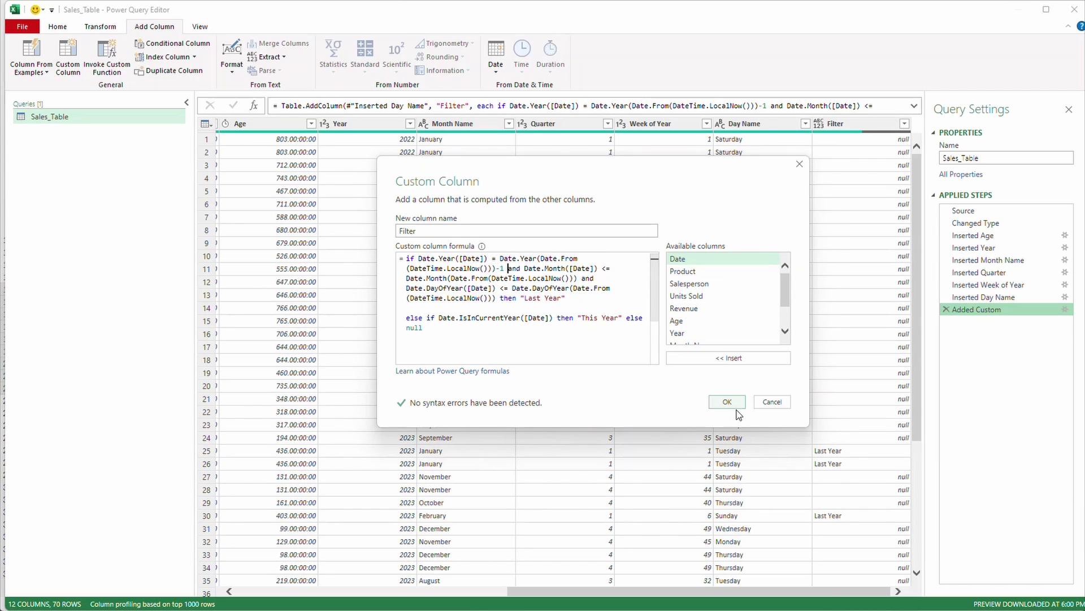
click(728, 401)
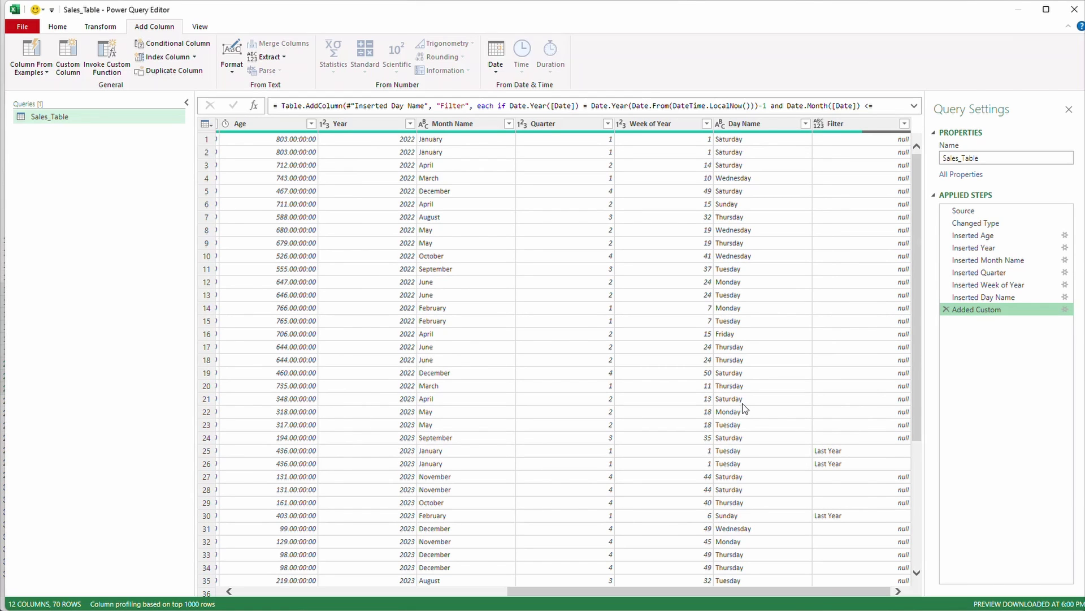
Remove empty Filter values, keeping only the 35 Last Year and This Year rows.
scroll(885, 380, down, 7)
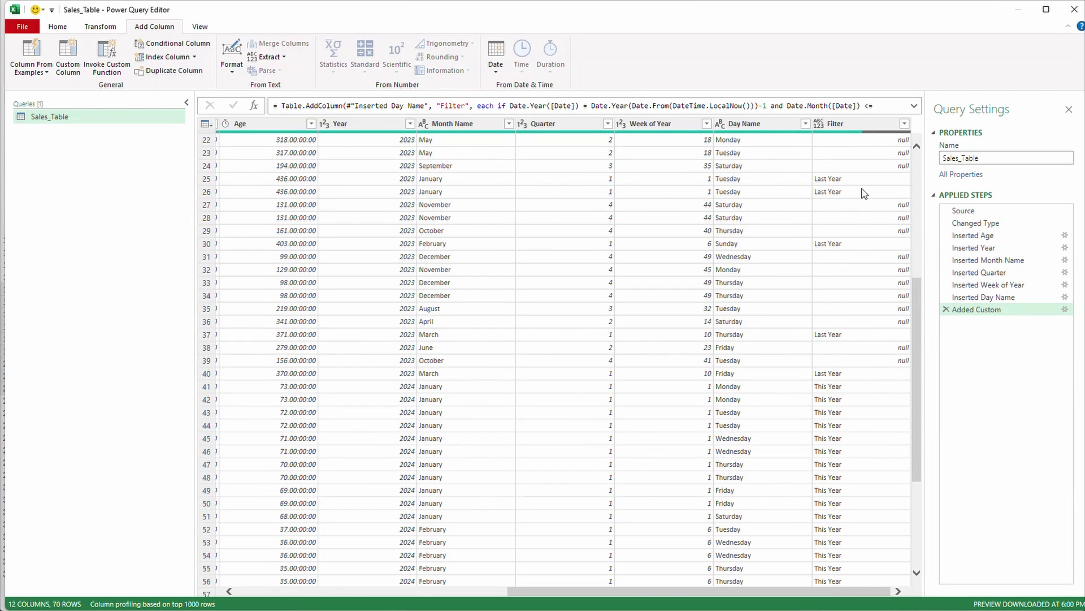
scroll(873, 164, up, 7)
click(838, 476)
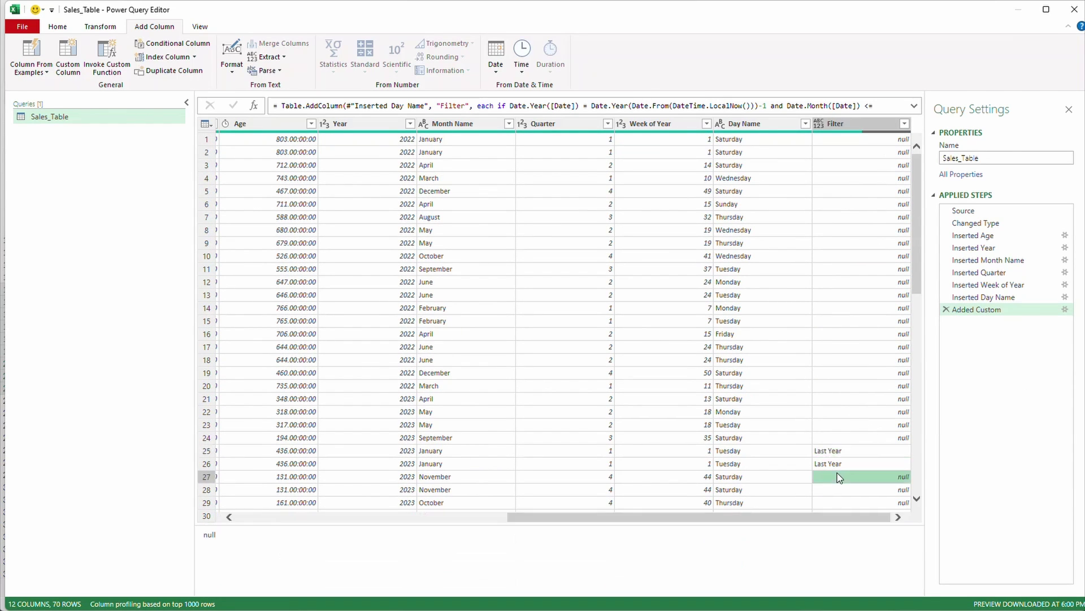
scroll(845, 466, down, 10)
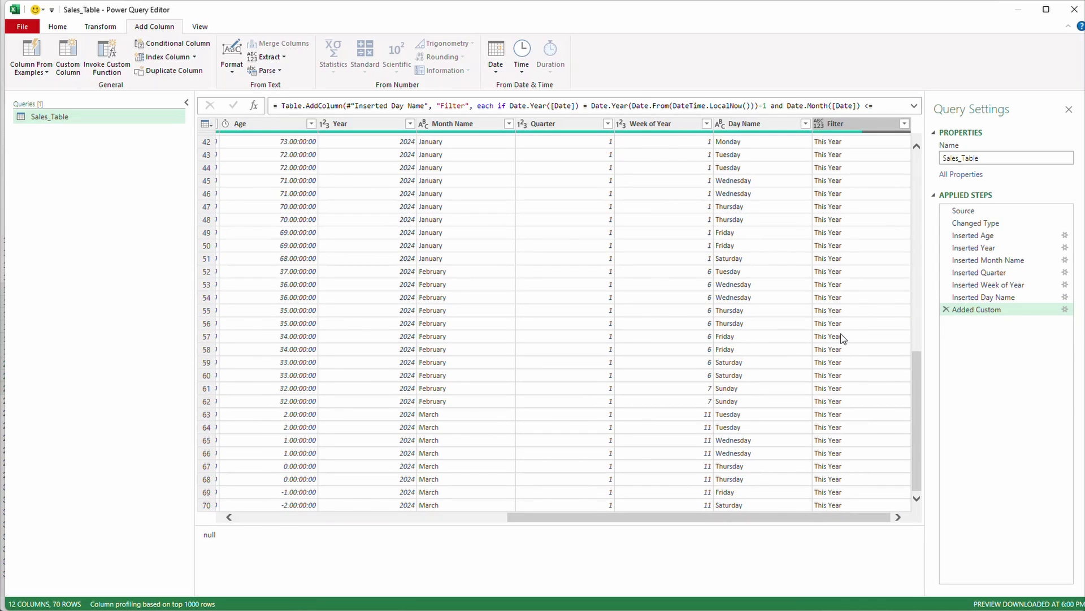
scroll(842, 342, up, 14)
click(904, 123)
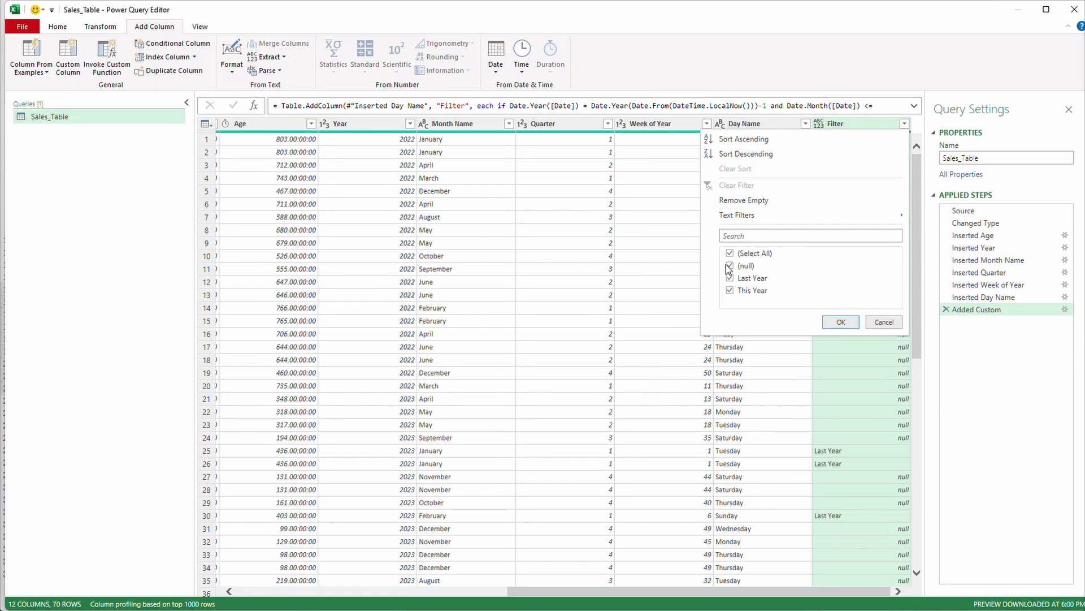
click(762, 204)
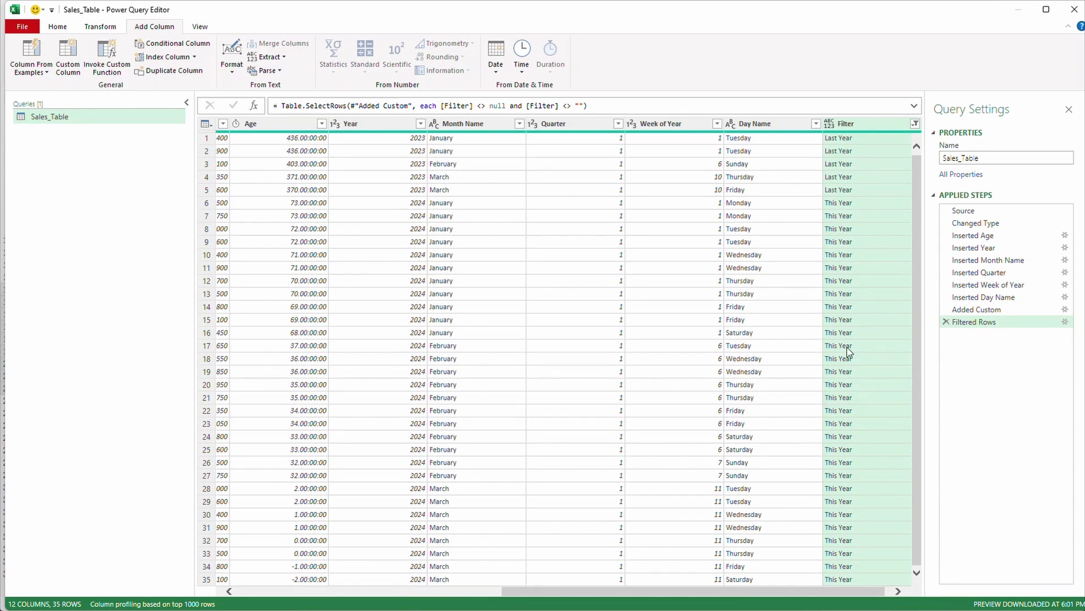
Close and load the filtered query, then refresh the PivotTable to show 2023 and 2024 data.
click(57, 26)
click(23, 73)
click(39, 90)
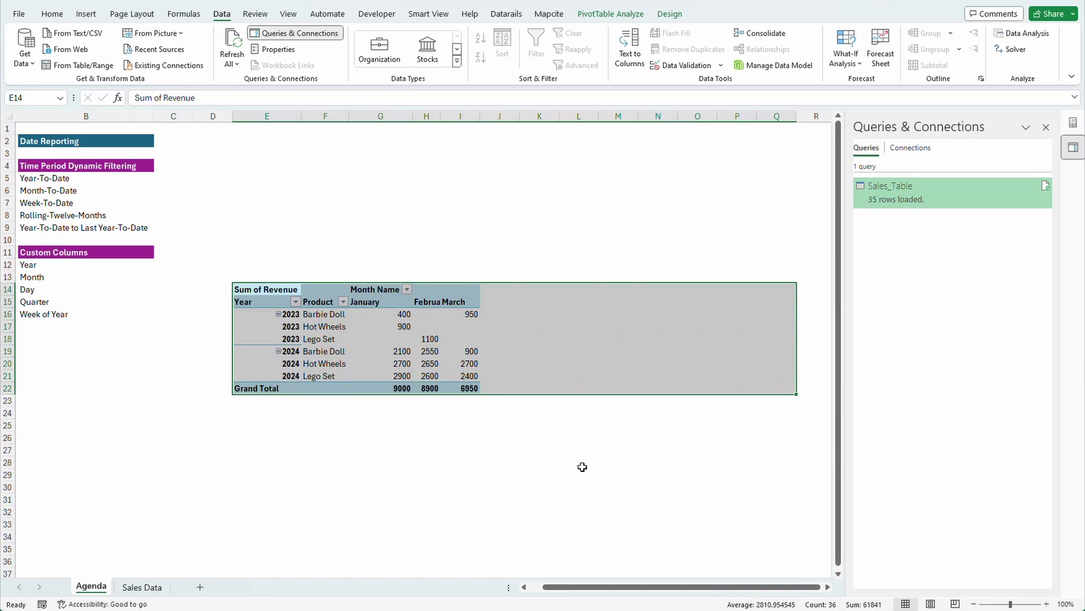
click(542, 462)
AutoFit month columns G to I so the January–March headings show fully.
click(428, 400)
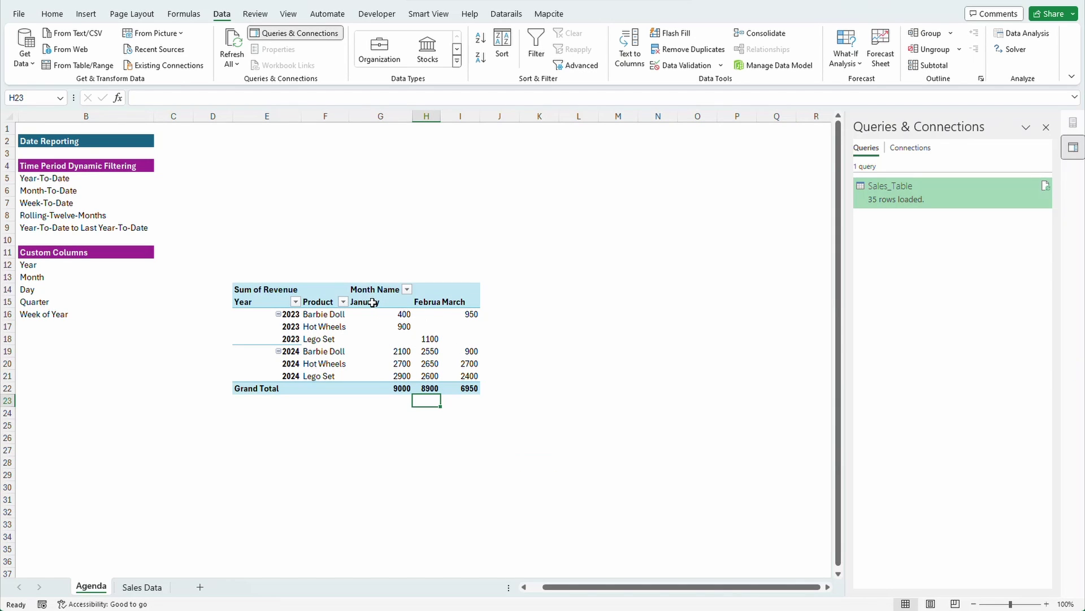
drag(378, 115, 460, 117)
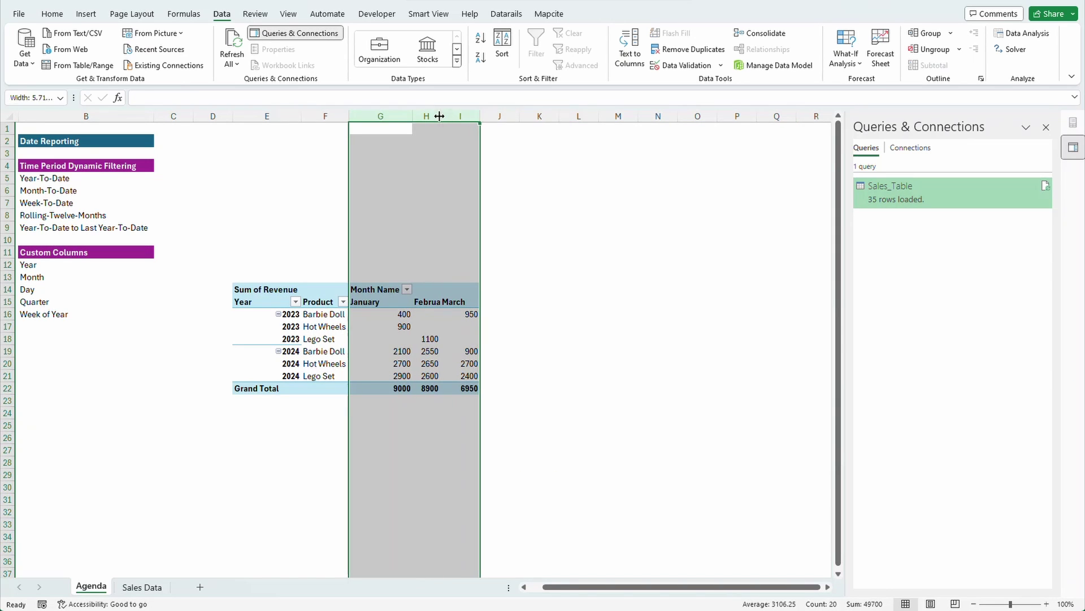
double_click(439, 116)
click(736, 413)
click(498, 530)
click(294, 315)
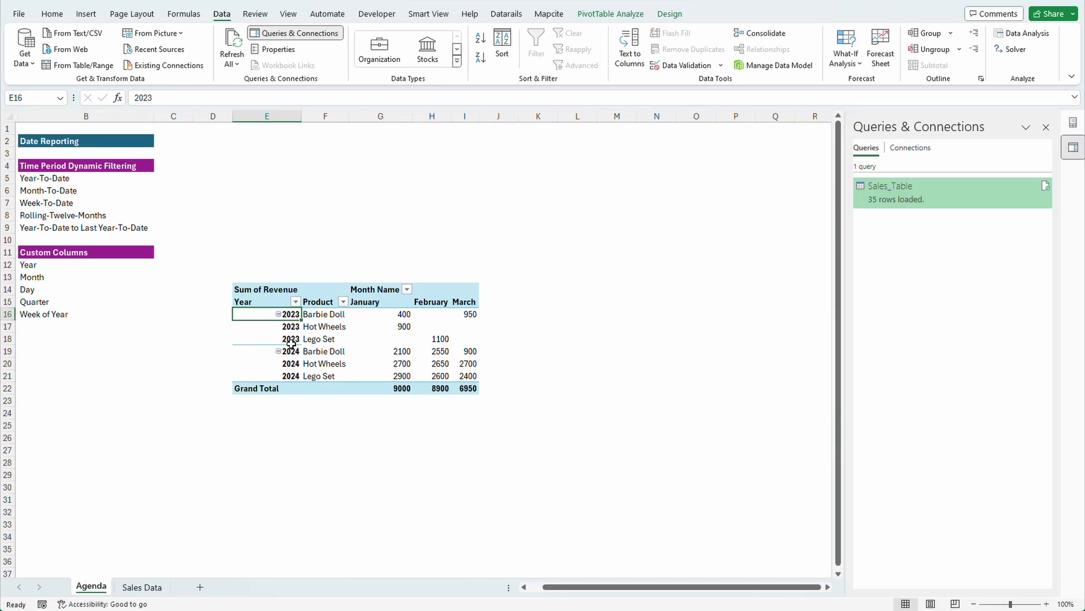
click(292, 363)
click(585, 388)
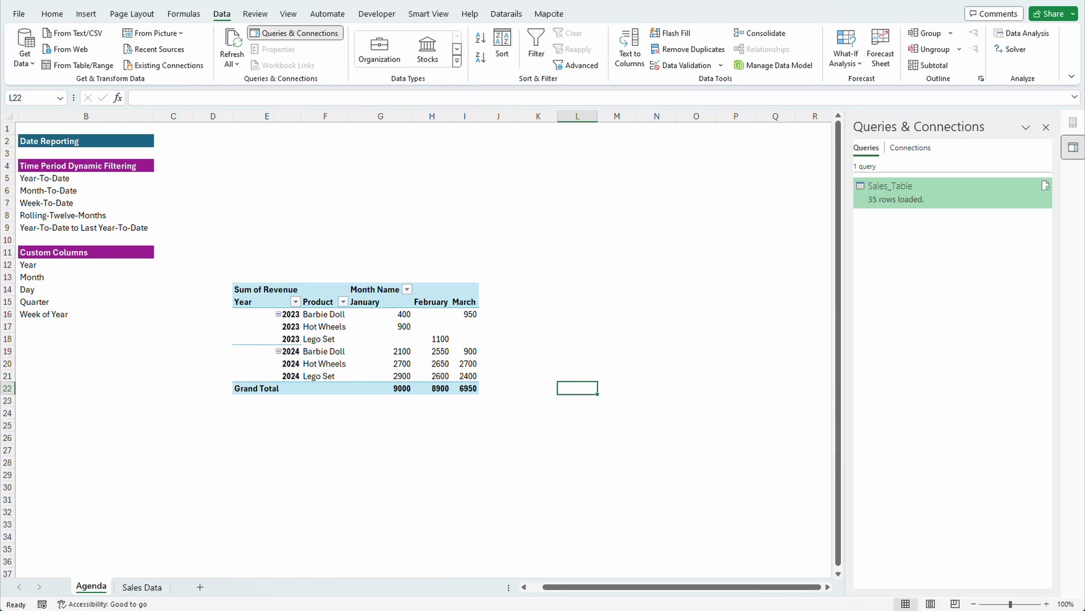